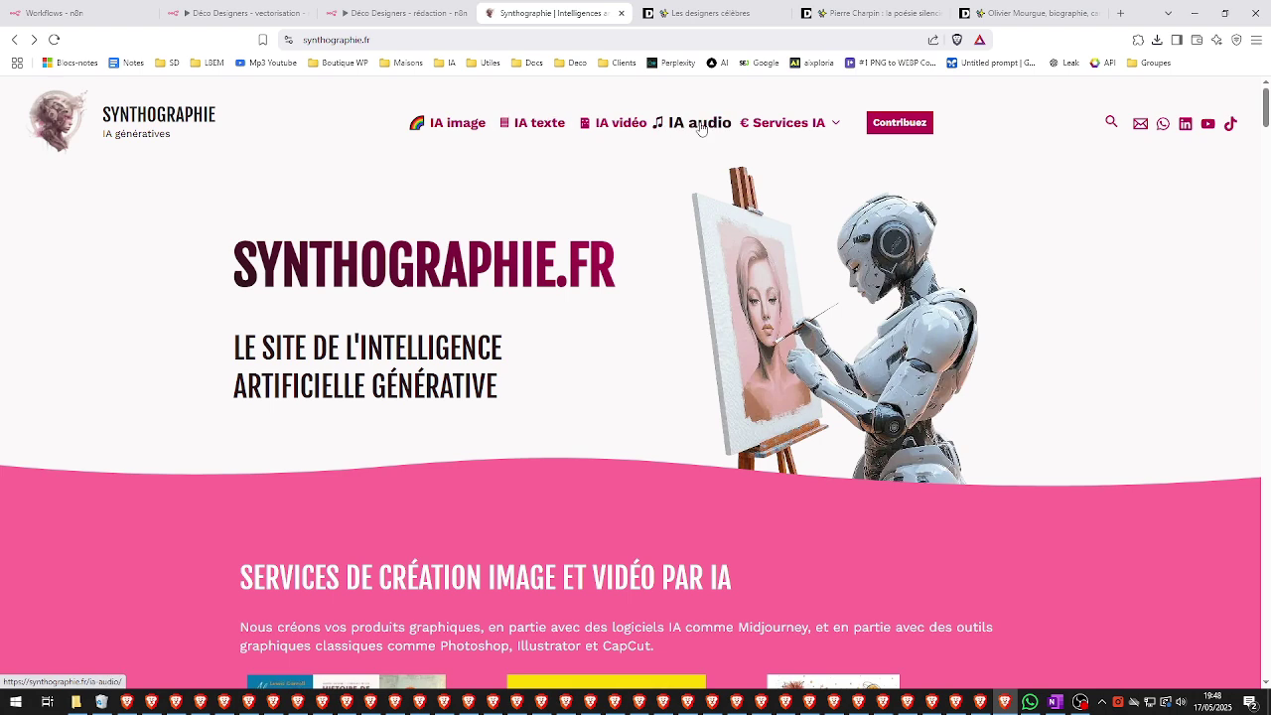
Step: Look through the n8n workflow overview, then open the Déco Designers - vectorisation workflow
{"action": "mouse_move", "coordinate": [740, 121]}
{"action": "left_click", "coordinate": [65, 10]}
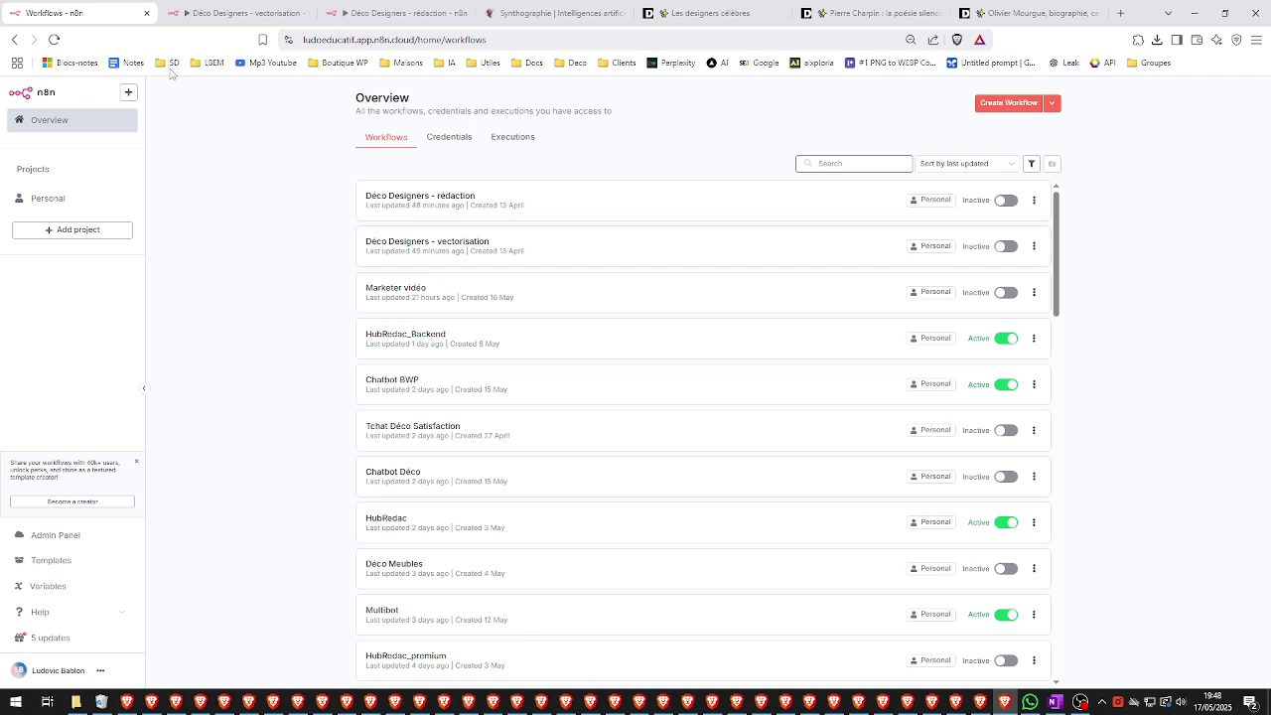
{"action": "left_click", "coordinate": [553, 10]}
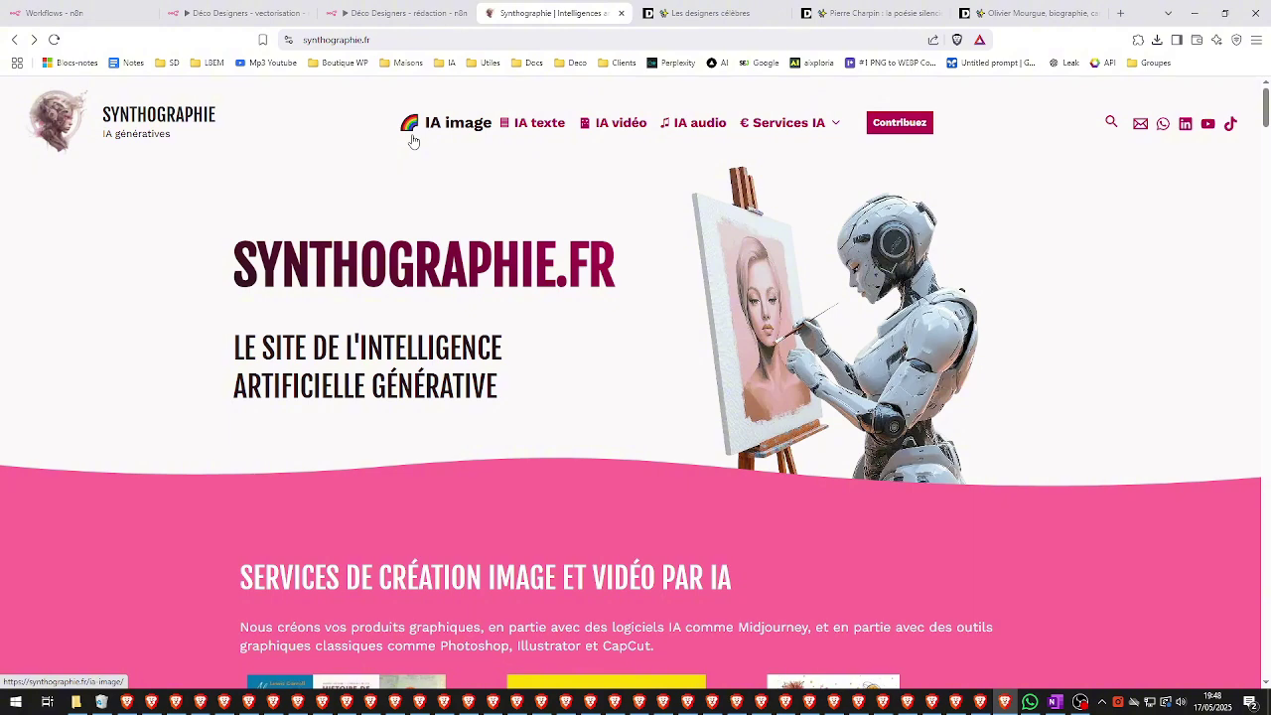
{"action": "left_click", "coordinate": [61, 10]}
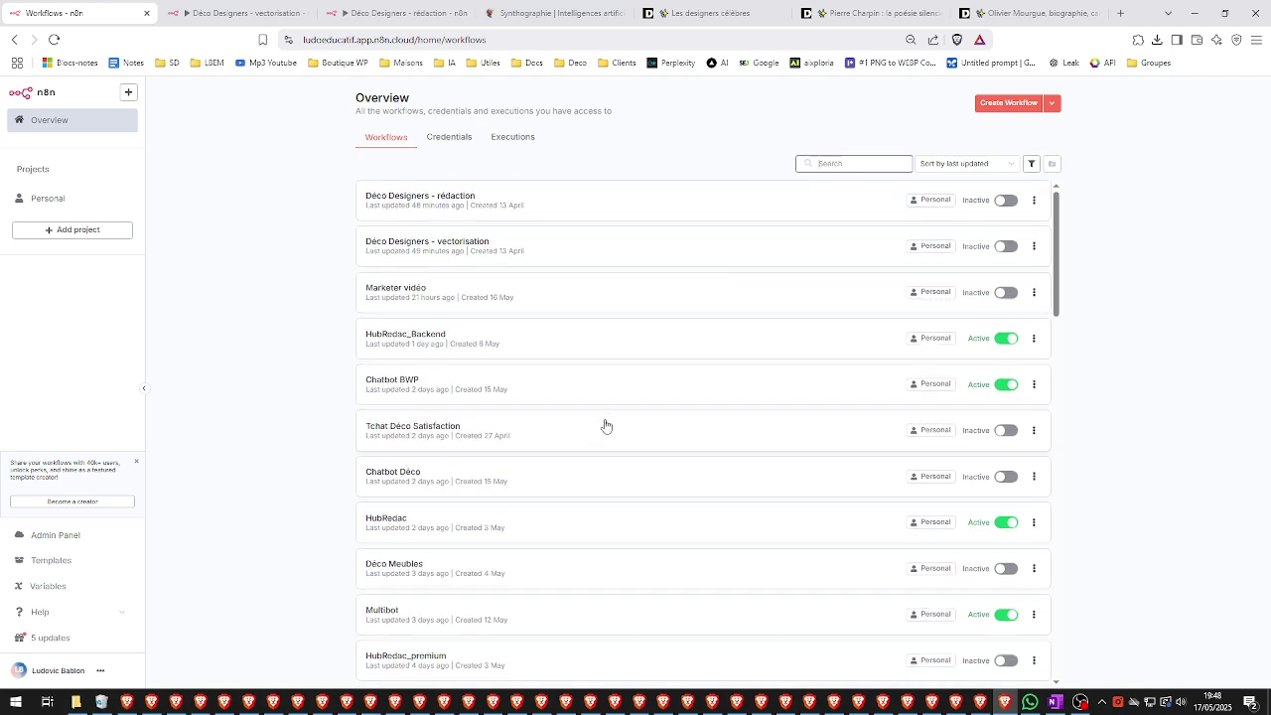
{"action": "scroll", "coordinate": [596, 422], "scroll_direction": "down", "scroll_amount": 3}
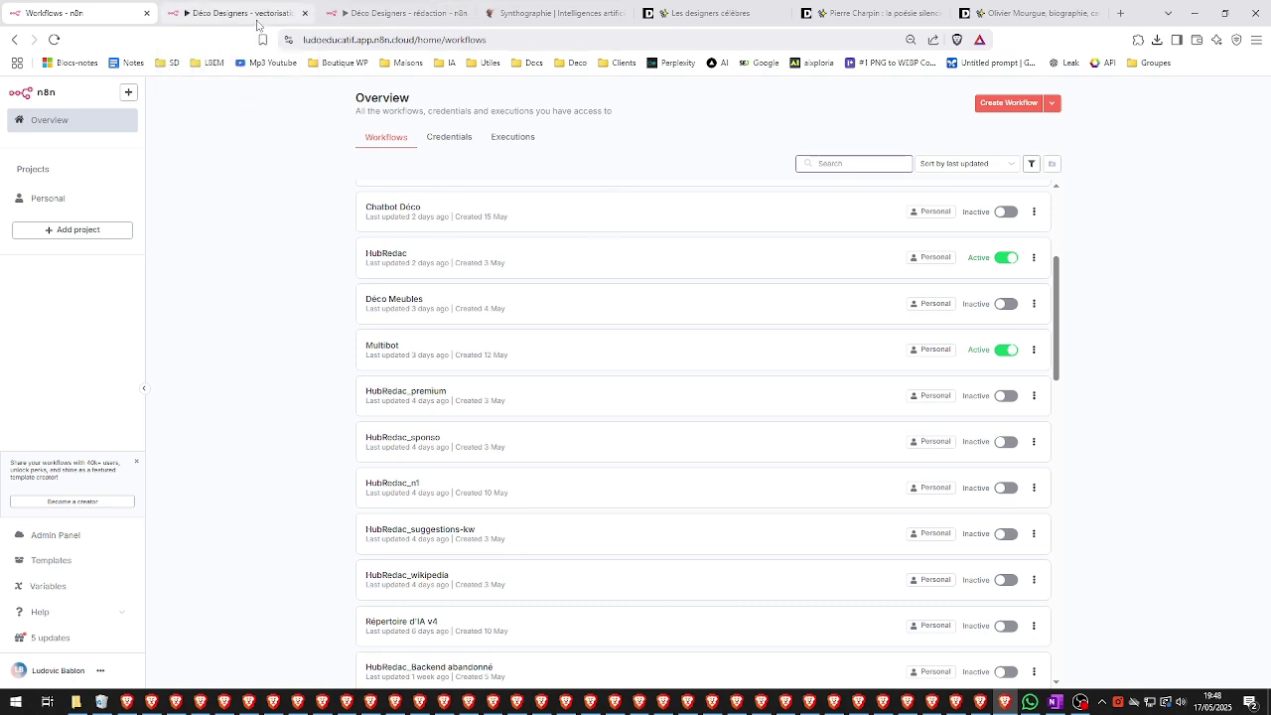
{"action": "scroll", "coordinate": [661, 412], "scroll_direction": "down", "scroll_amount": 15}
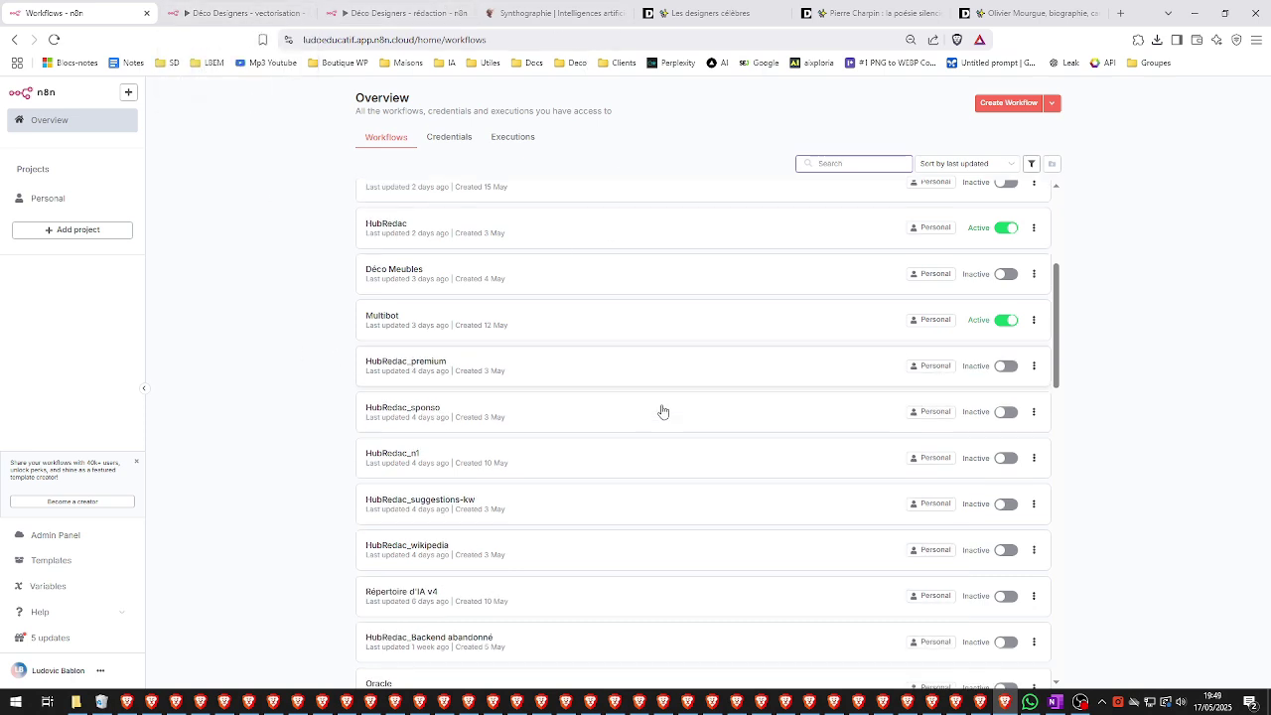
{"action": "scroll", "coordinate": [664, 411], "scroll_direction": "down", "scroll_amount": 1}
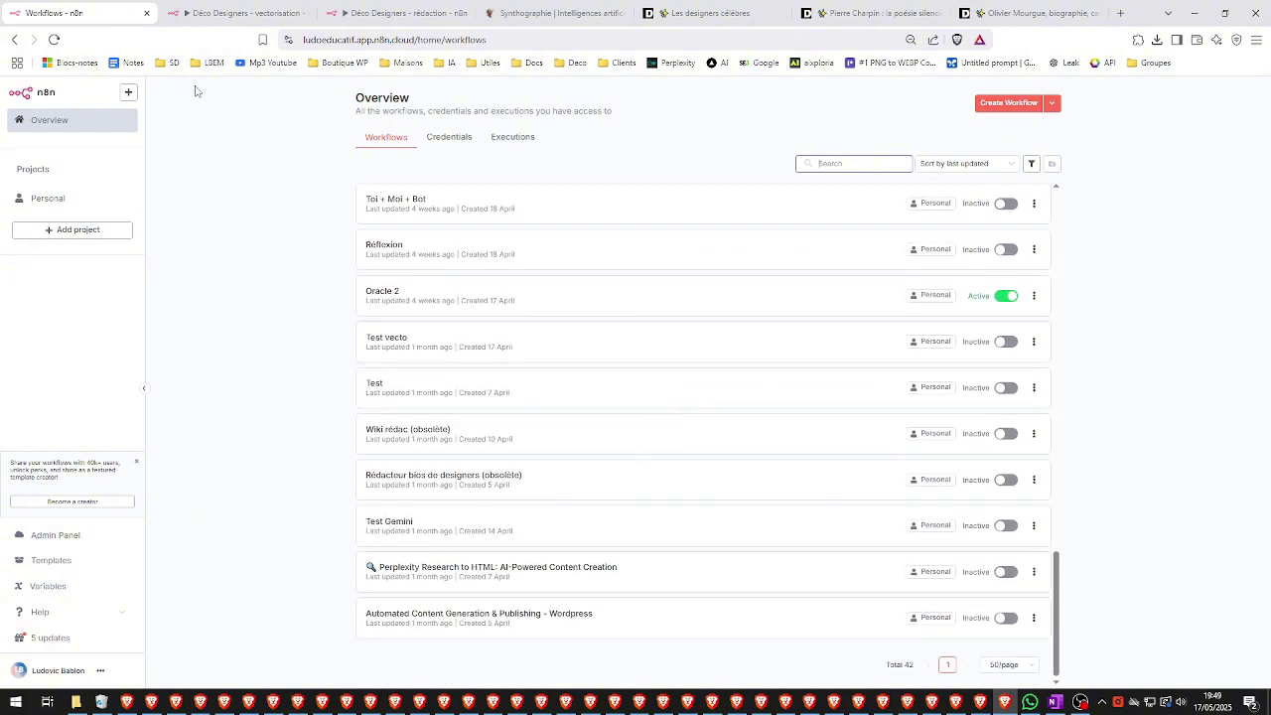
{"action": "left_click", "coordinate": [235, 12]}
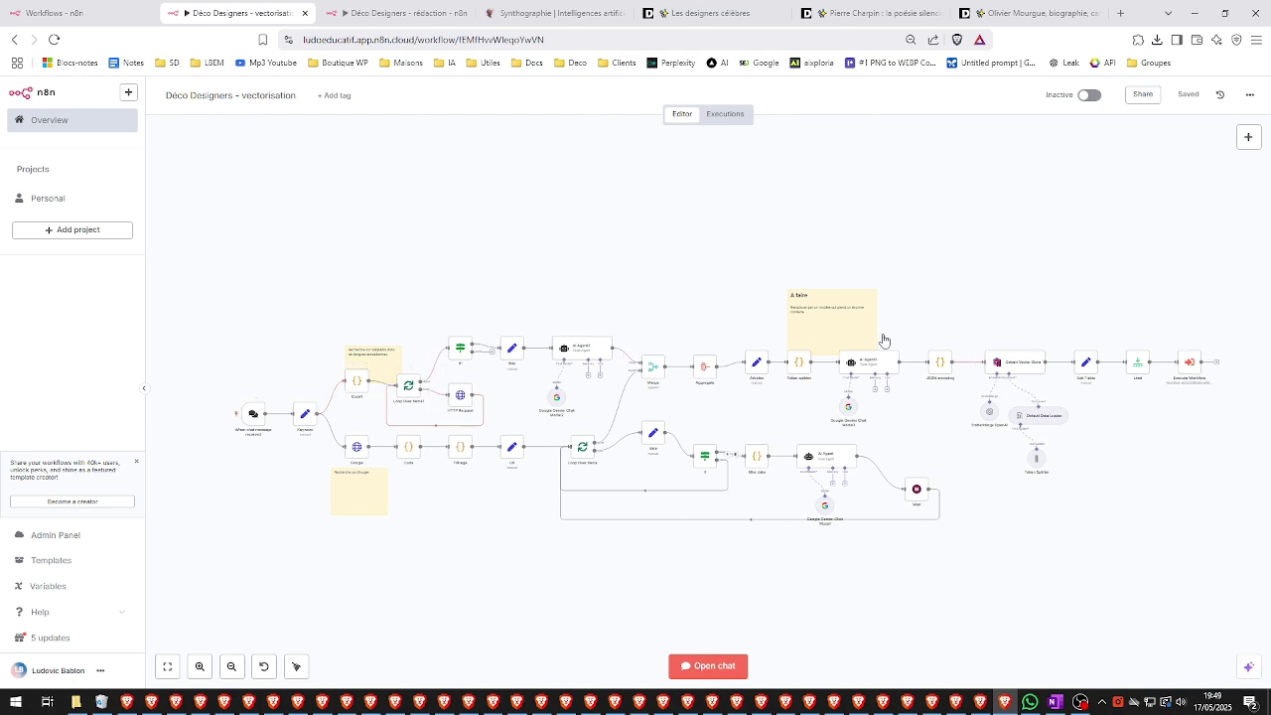
Step: Review the full workflow list from end to end and return to the Déco Designers - vectorisation workflow
{"action": "left_click", "coordinate": [97, 6]}
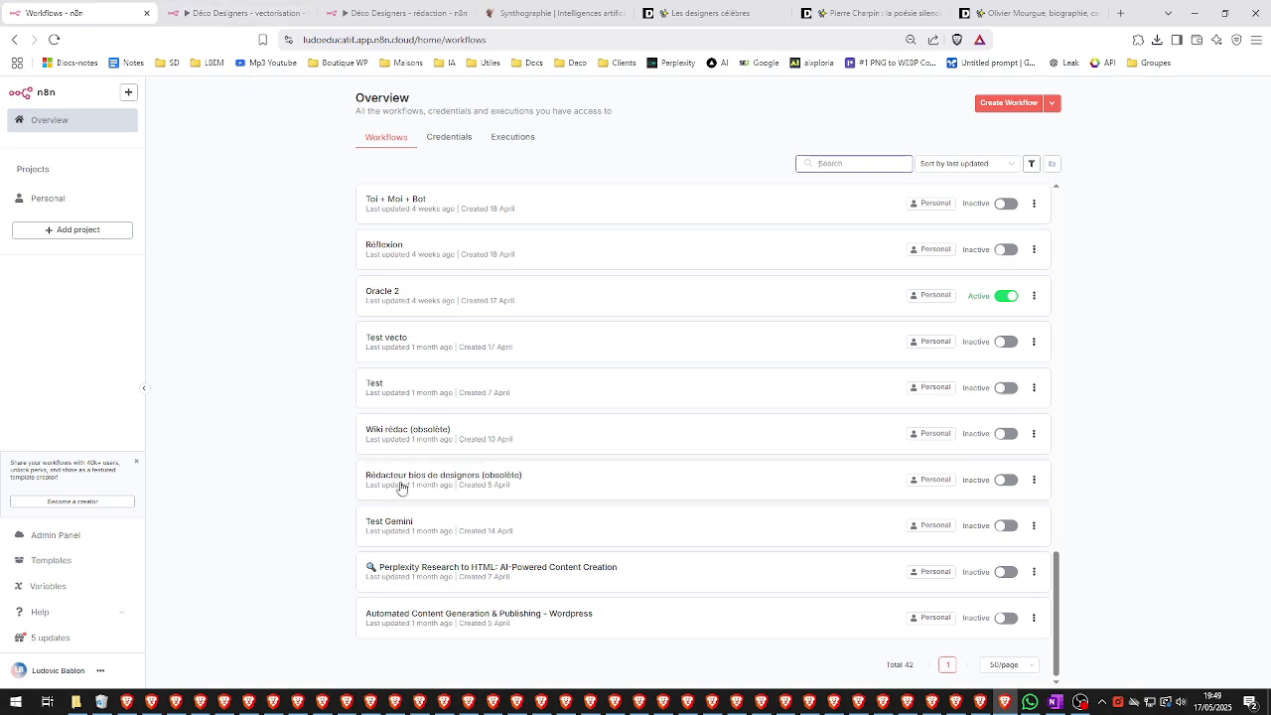
{"action": "left_click", "coordinate": [909, 665]}
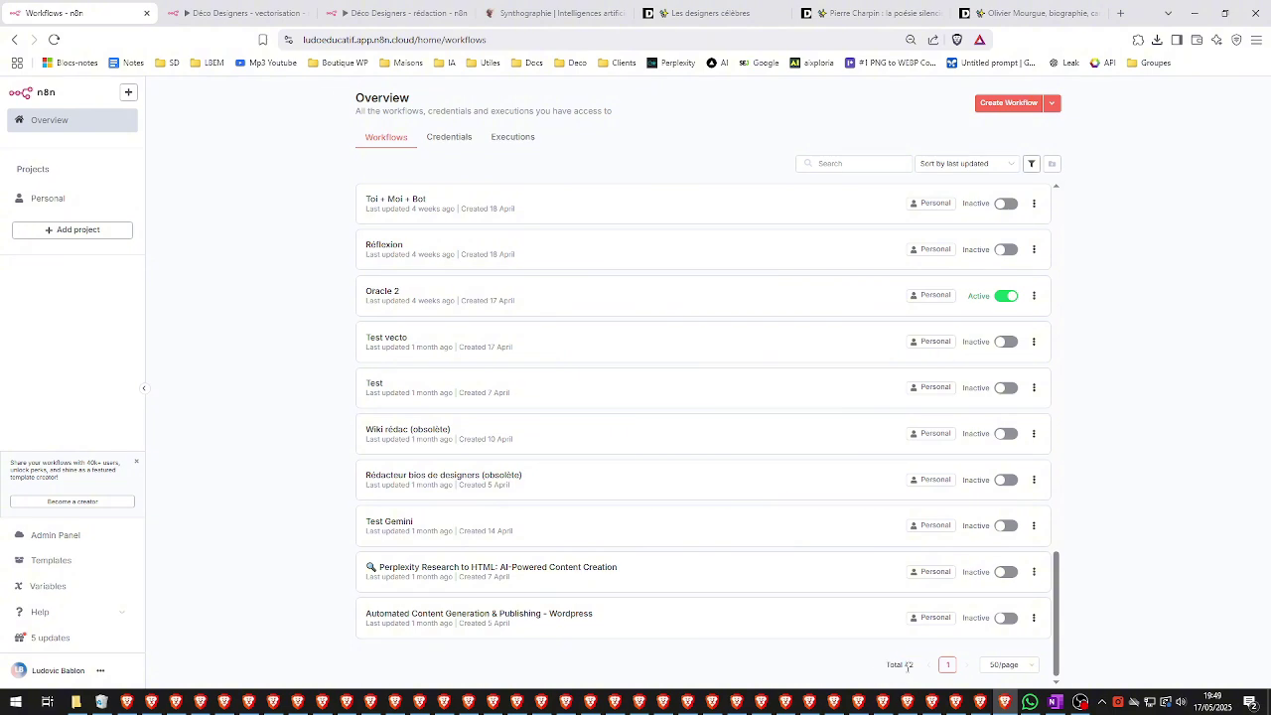
{"action": "scroll", "coordinate": [647, 487], "scroll_direction": "up", "scroll_amount": 5}
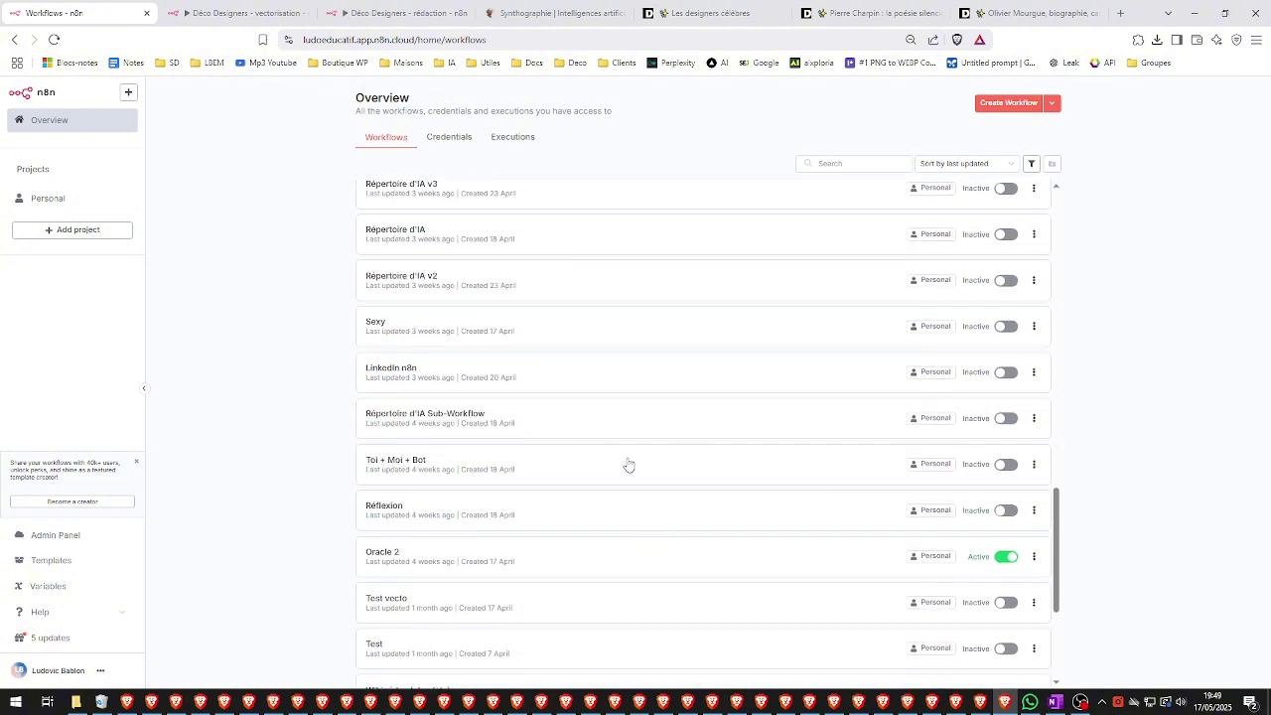
{"action": "scroll", "coordinate": [589, 455], "scroll_direction": "up", "scroll_amount": 10}
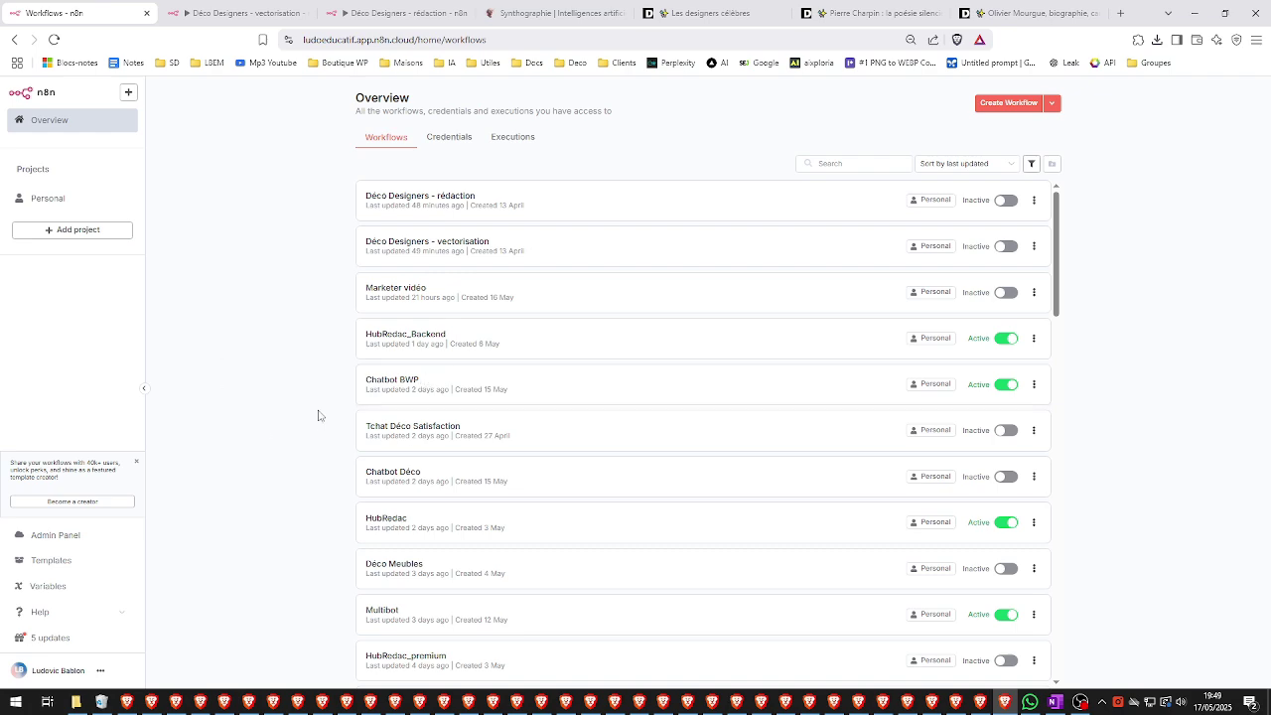
{"action": "scroll", "coordinate": [491, 413], "scroll_direction": "down", "scroll_amount": 7}
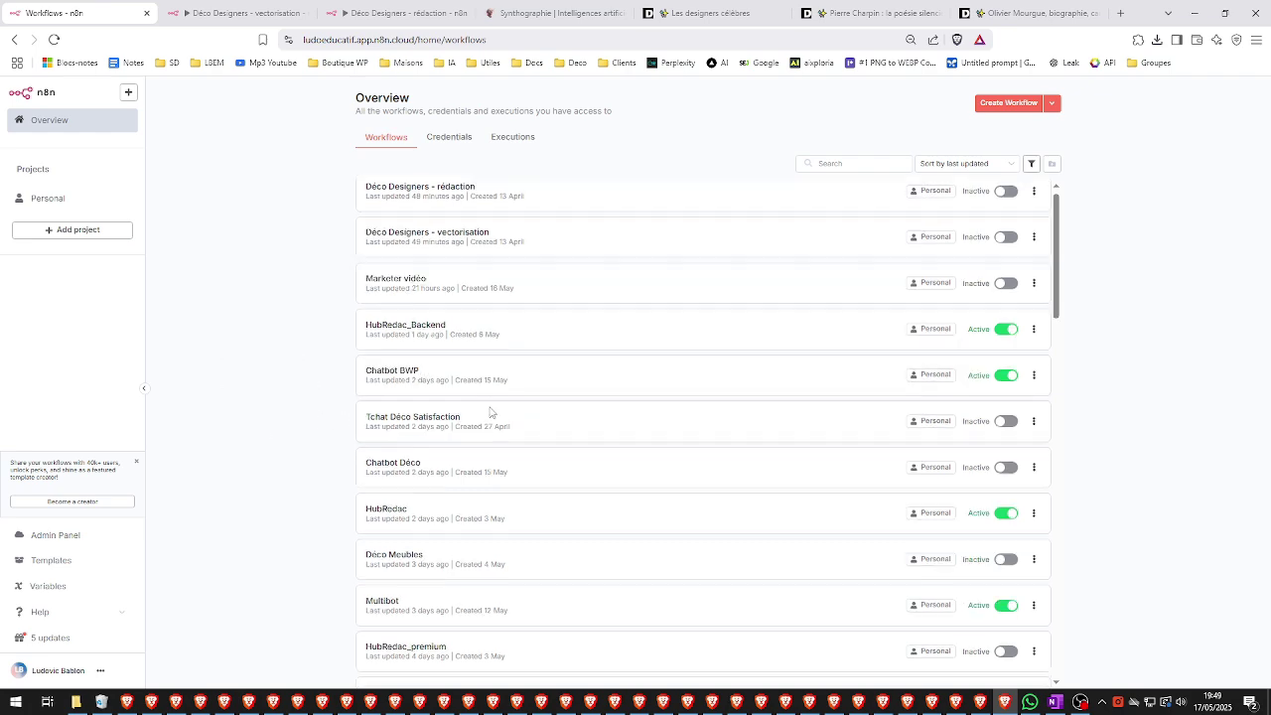
{"action": "scroll", "coordinate": [489, 413], "scroll_direction": "down", "scroll_amount": 2}
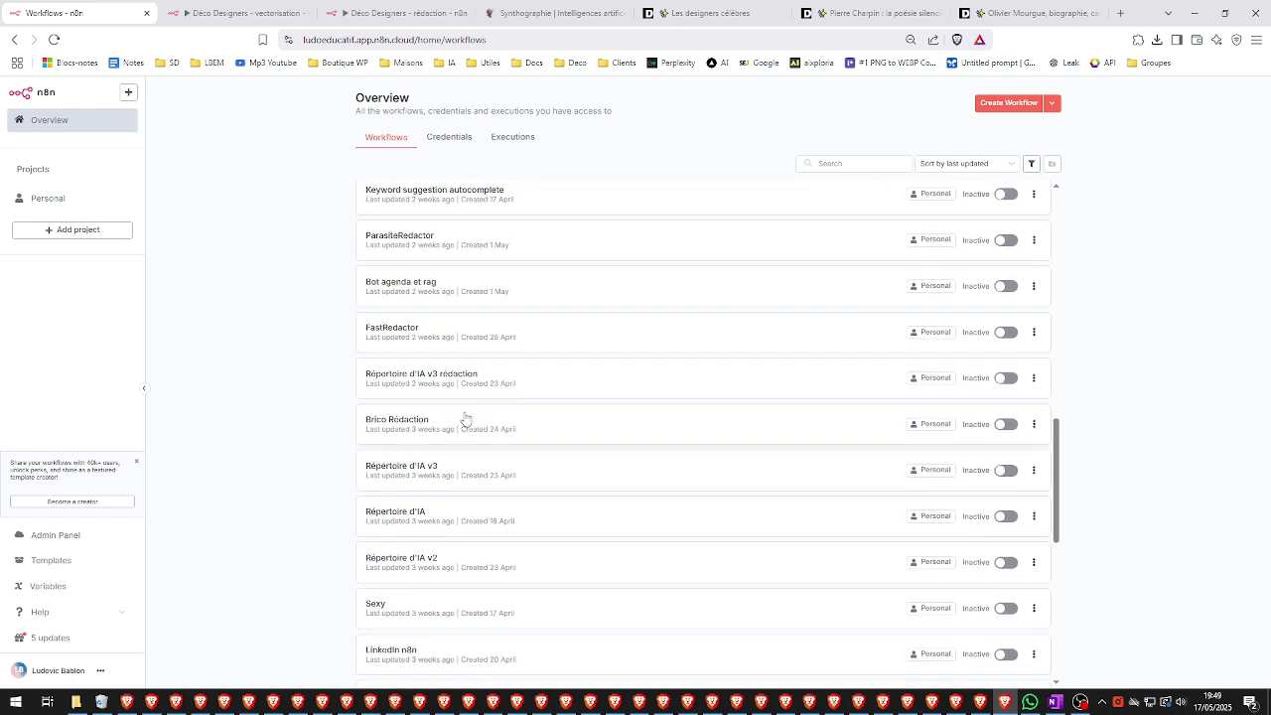
{"action": "scroll", "coordinate": [572, 458], "scroll_direction": "up", "scroll_amount": 10}
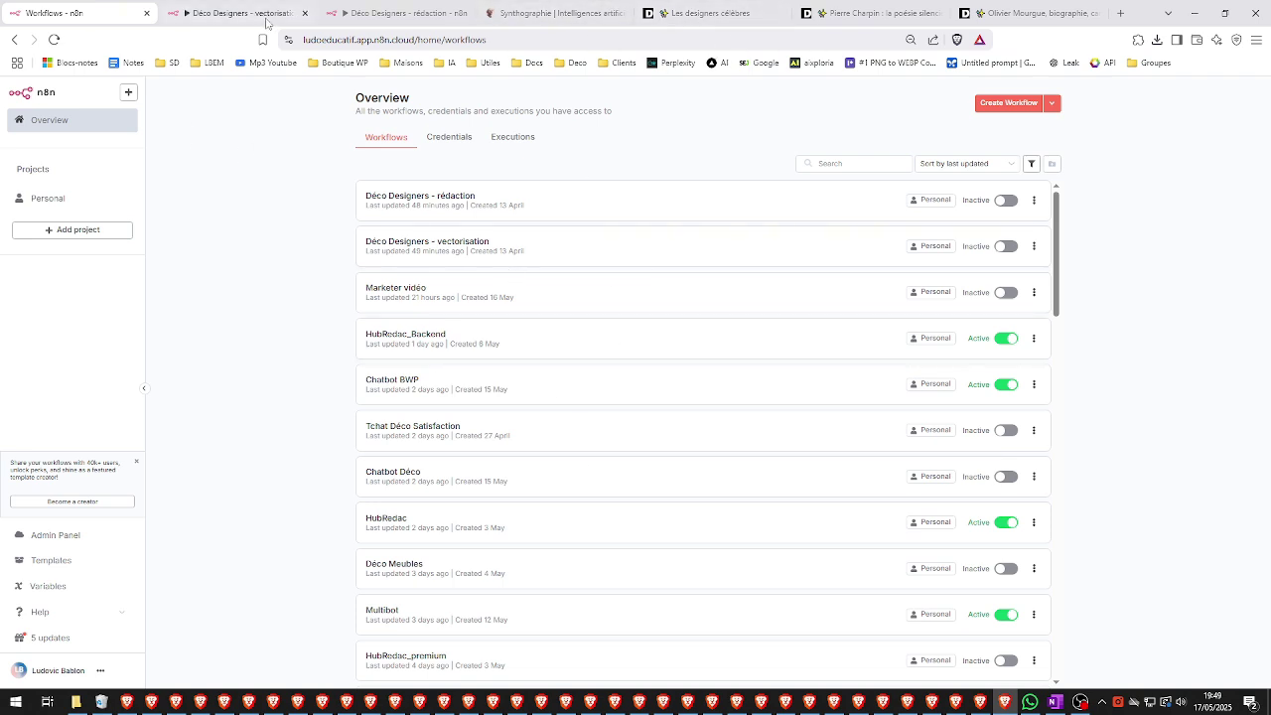
{"action": "left_click", "coordinate": [240, 12]}
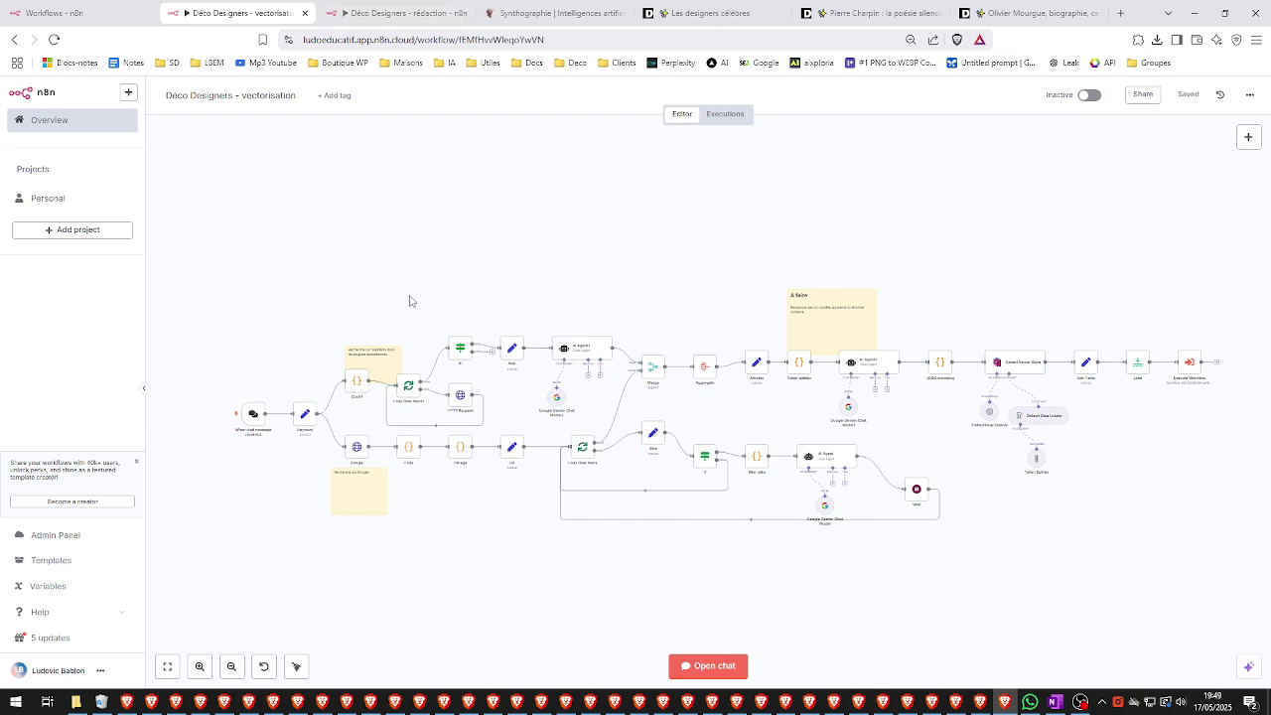
Step: Switch to the Les designers célèbres page and browse its designer entries as far as Hans Wegner
{"action": "left_click", "coordinate": [690, 17]}
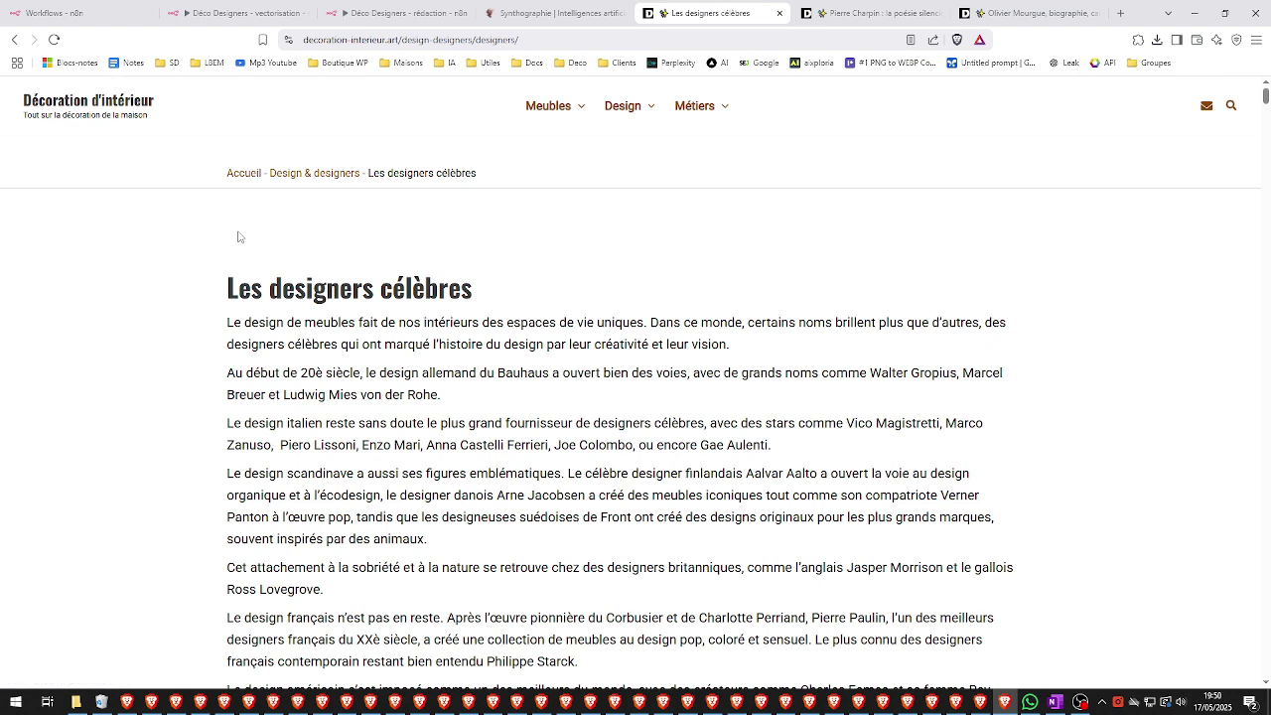
{"action": "scroll", "coordinate": [406, 133], "scroll_direction": "down", "scroll_amount": 8}
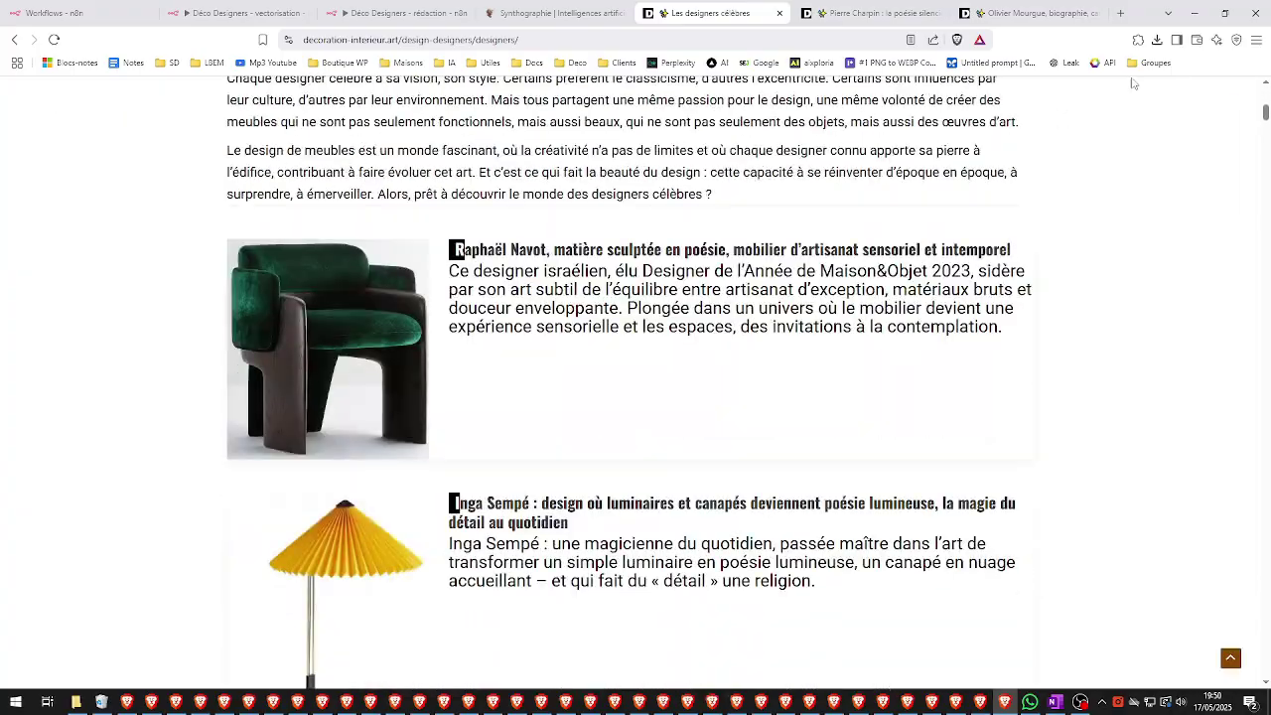
{"action": "left_click_drag", "start_coordinate": [1265, 115], "coordinate": [1254, 428]}
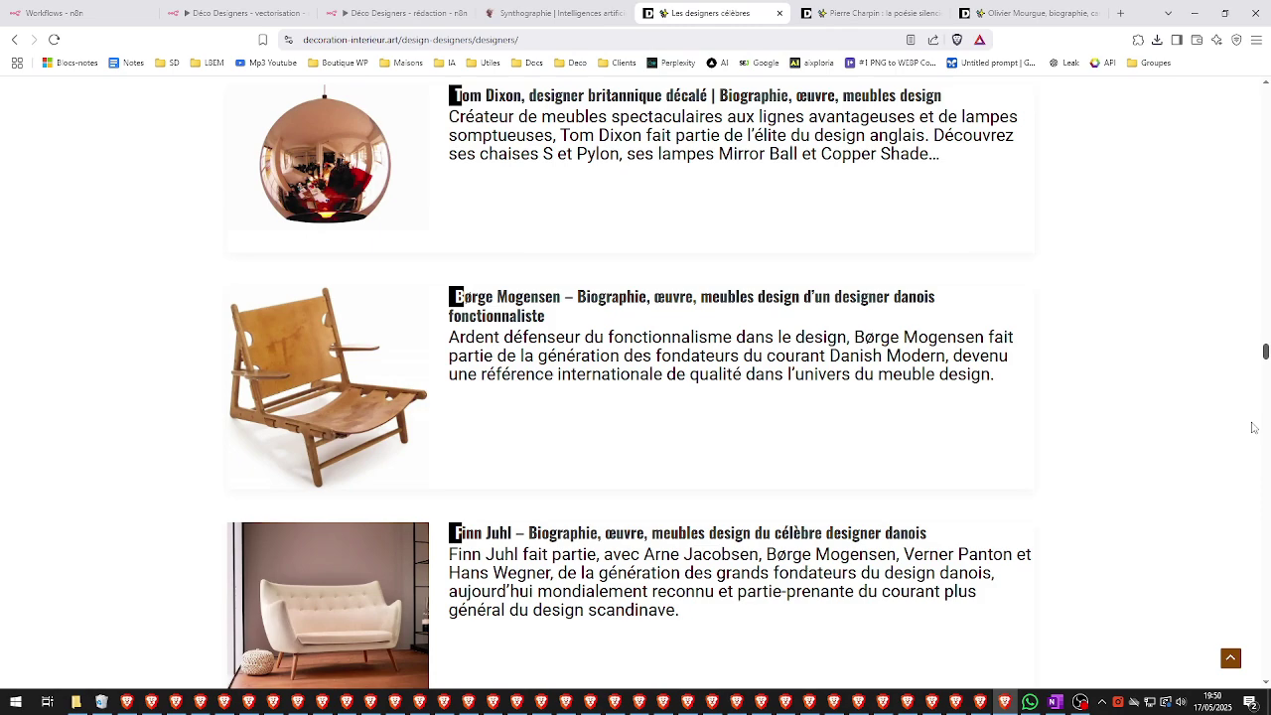
{"action": "left_click_drag", "start_coordinate": [1253, 428], "coordinate": [1258, 387]}
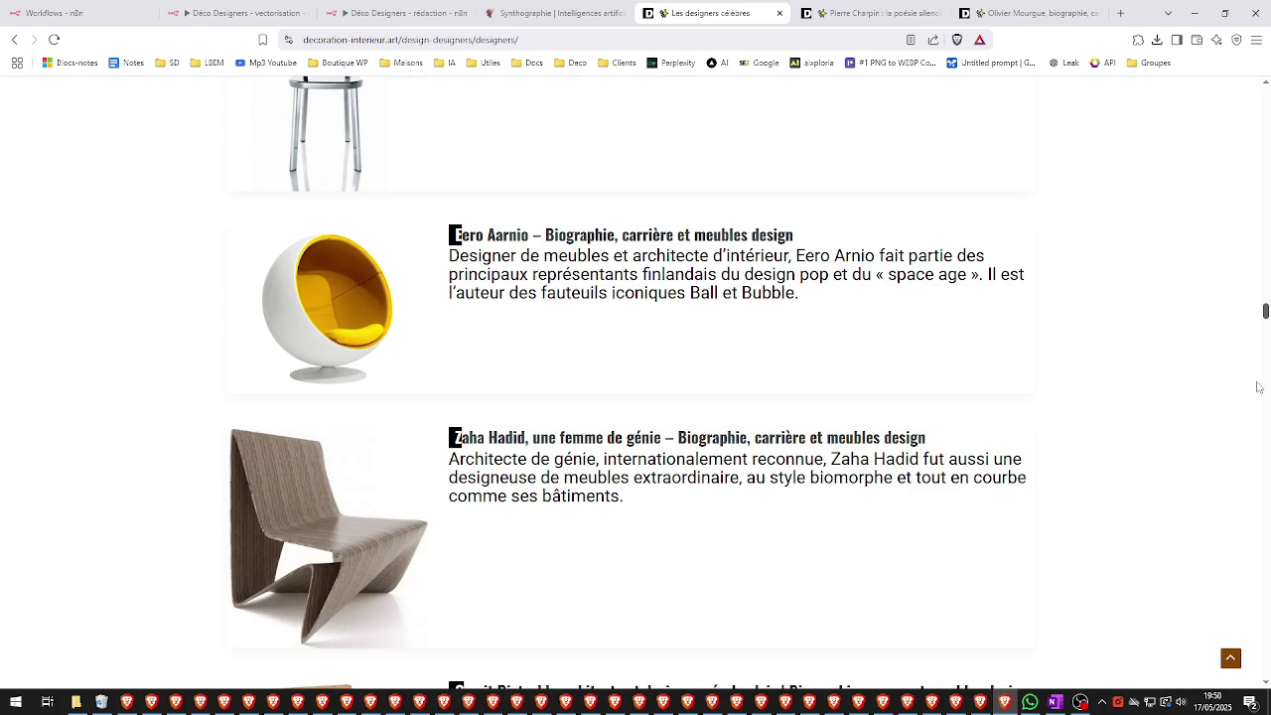
{"action": "left_click_drag", "start_coordinate": [1259, 387], "coordinate": [1258, 383]}
{"action": "scroll", "coordinate": [780, 393], "scroll_direction": "down", "scroll_amount": 5}
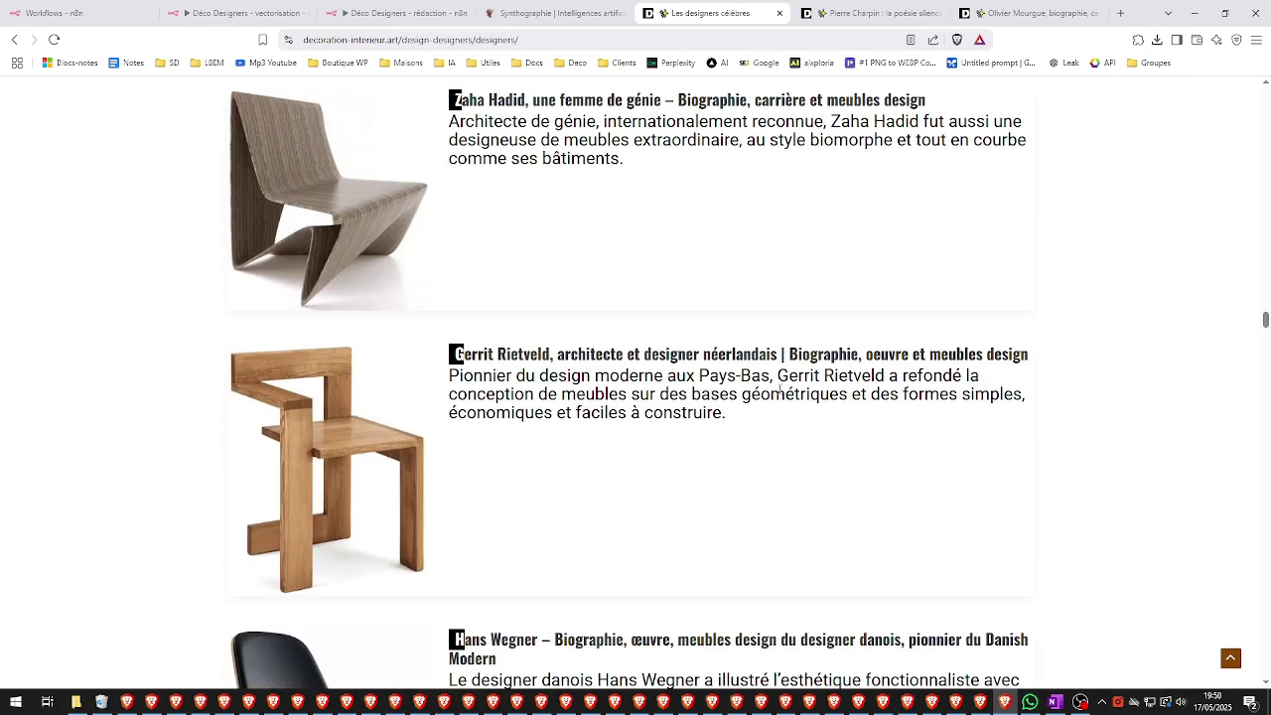
{"action": "scroll", "coordinate": [646, 360], "scroll_direction": "down", "scroll_amount": 4}
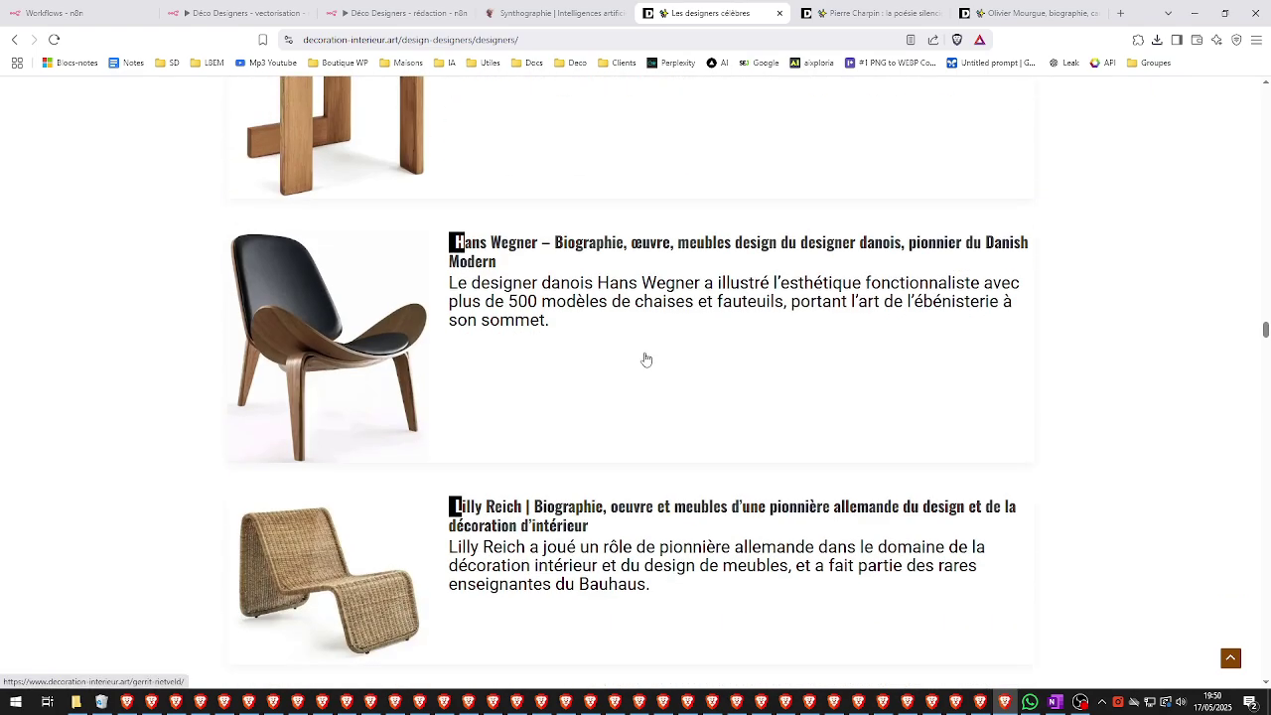
Step: Open the Hans Wegner biography article in a new browser tab and switch to it
{"action": "right_click", "coordinate": [564, 245]}
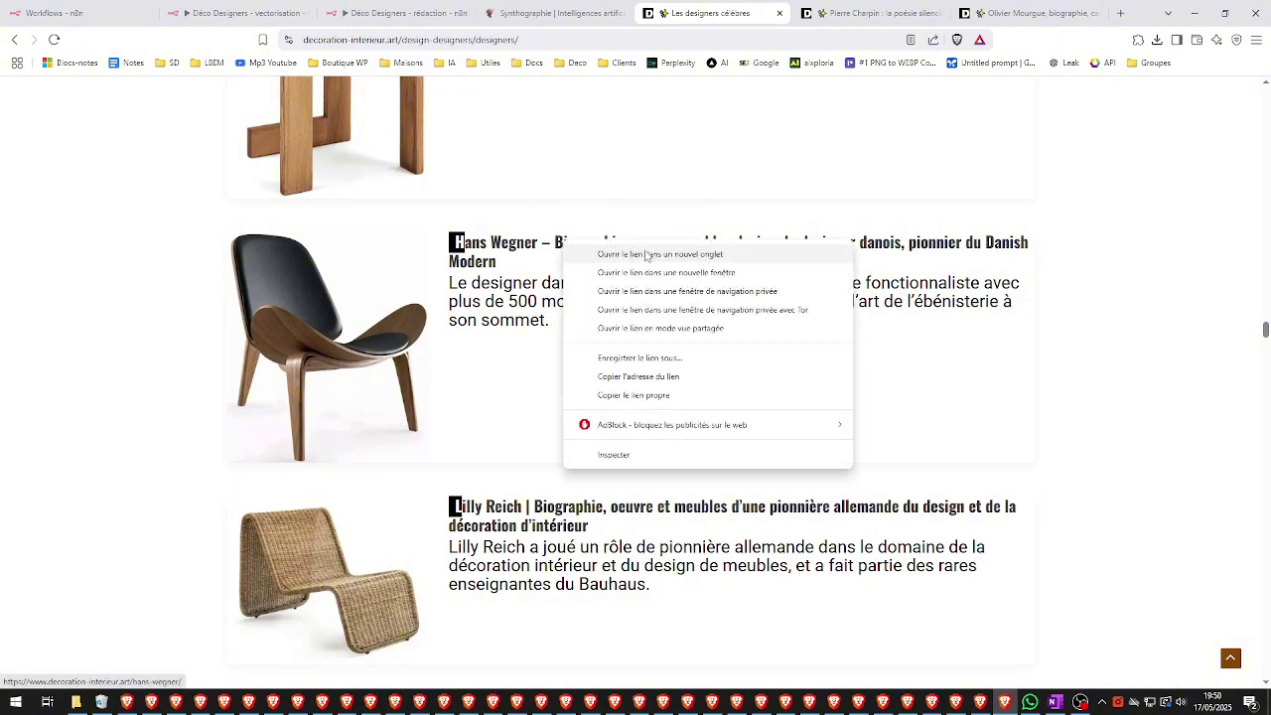
{"action": "left_click", "coordinate": [606, 253]}
{"action": "left_click", "coordinate": [991, 10]}
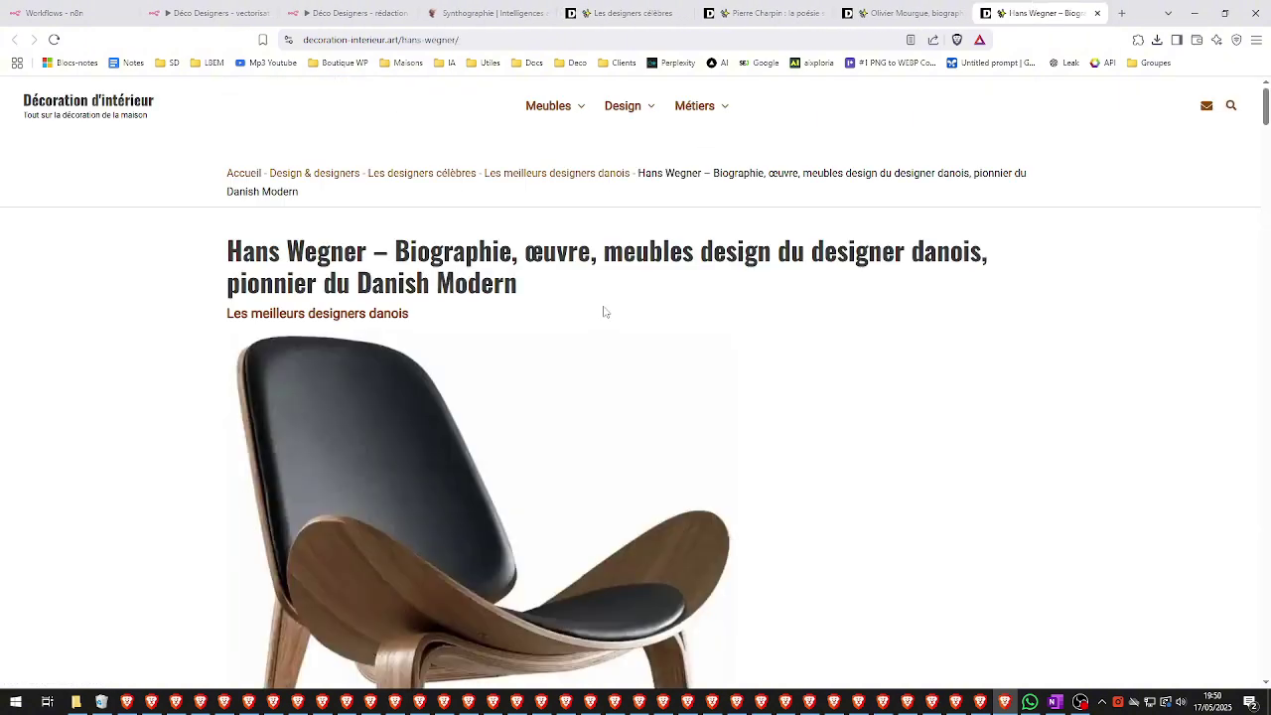
Step: Go to the Chaise chinoise, Fritz Hansen, 1944 section from the Hans Wegner article's table of contents
{"action": "scroll", "coordinate": [596, 315], "scroll_direction": "down", "scroll_amount": 3}
{"action": "scroll", "coordinate": [596, 315], "scroll_direction": "up", "scroll_amount": 1}
{"action": "scroll", "coordinate": [595, 314], "scroll_direction": "up", "scroll_amount": 2}
{"action": "scroll", "coordinate": [486, 306], "scroll_direction": "down", "scroll_amount": 6}
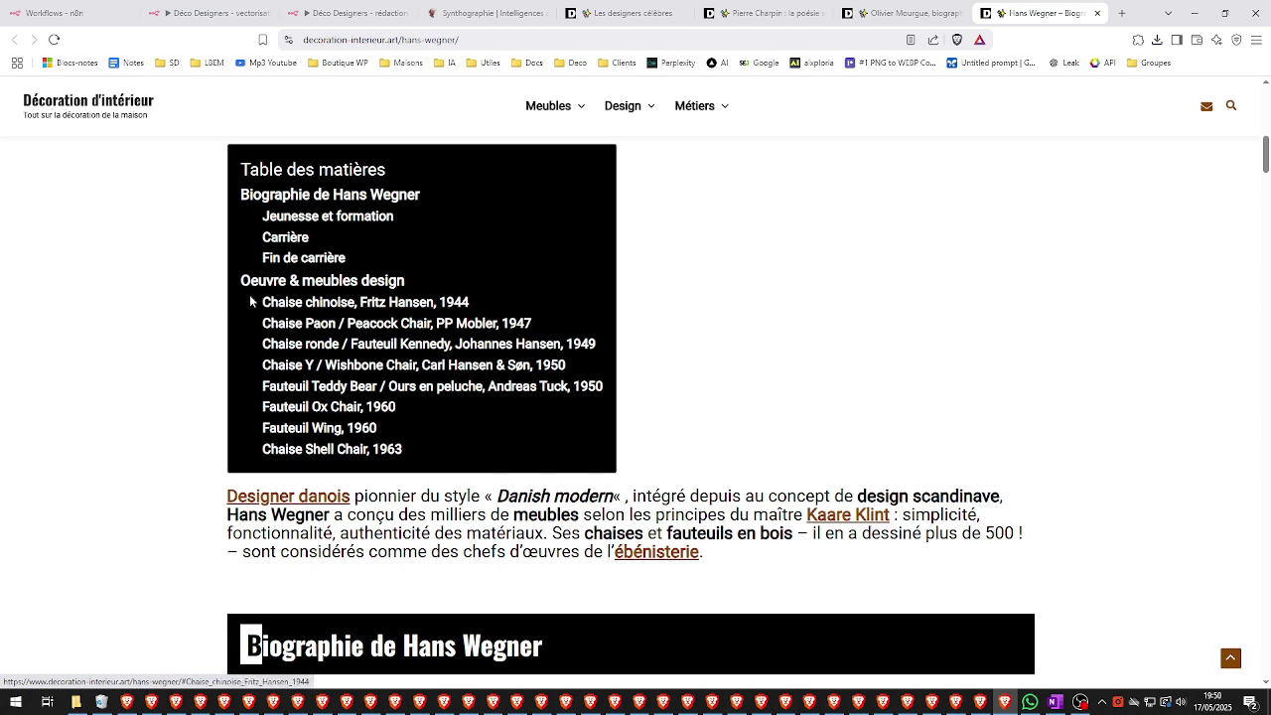
{"action": "left_click", "coordinate": [292, 311]}
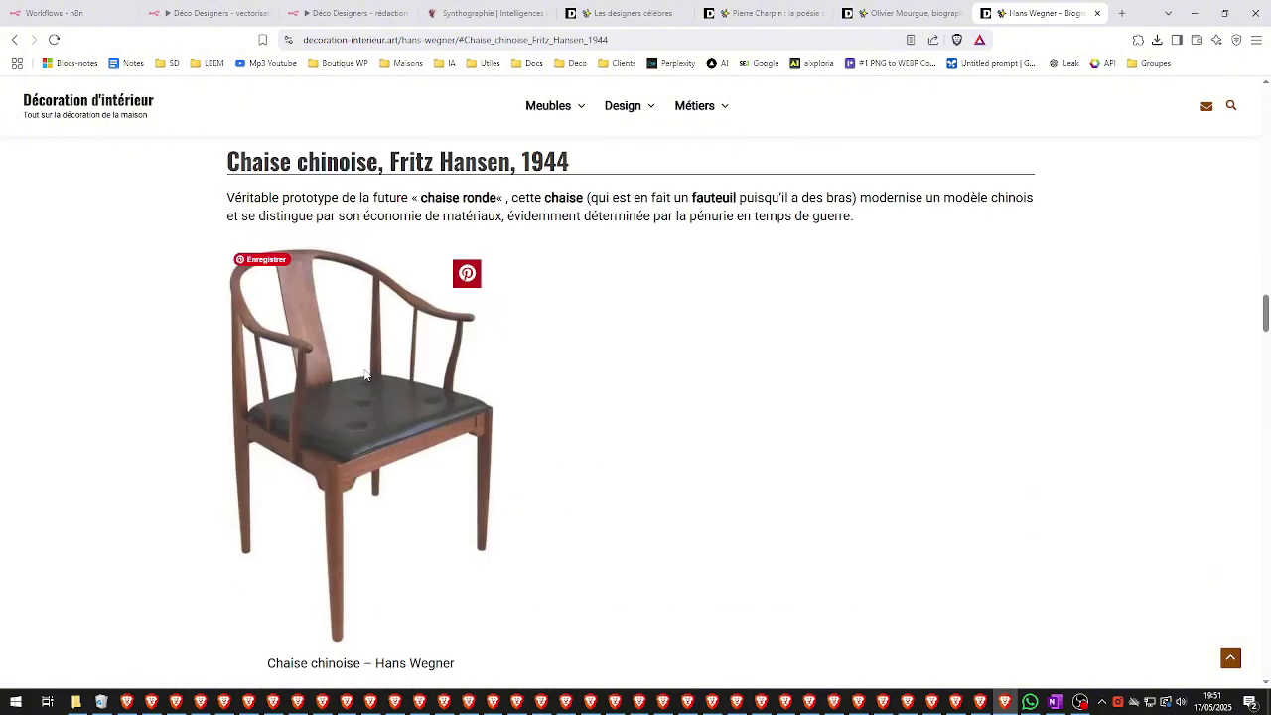
Step: Examine the Hans Wegner article's biography, career, image gallery and furniture sections through to the Shell Chair
{"action": "scroll", "coordinate": [366, 374], "scroll_direction": "down", "scroll_amount": 10}
{"action": "scroll", "coordinate": [366, 374], "scroll_direction": "down", "scroll_amount": 12}
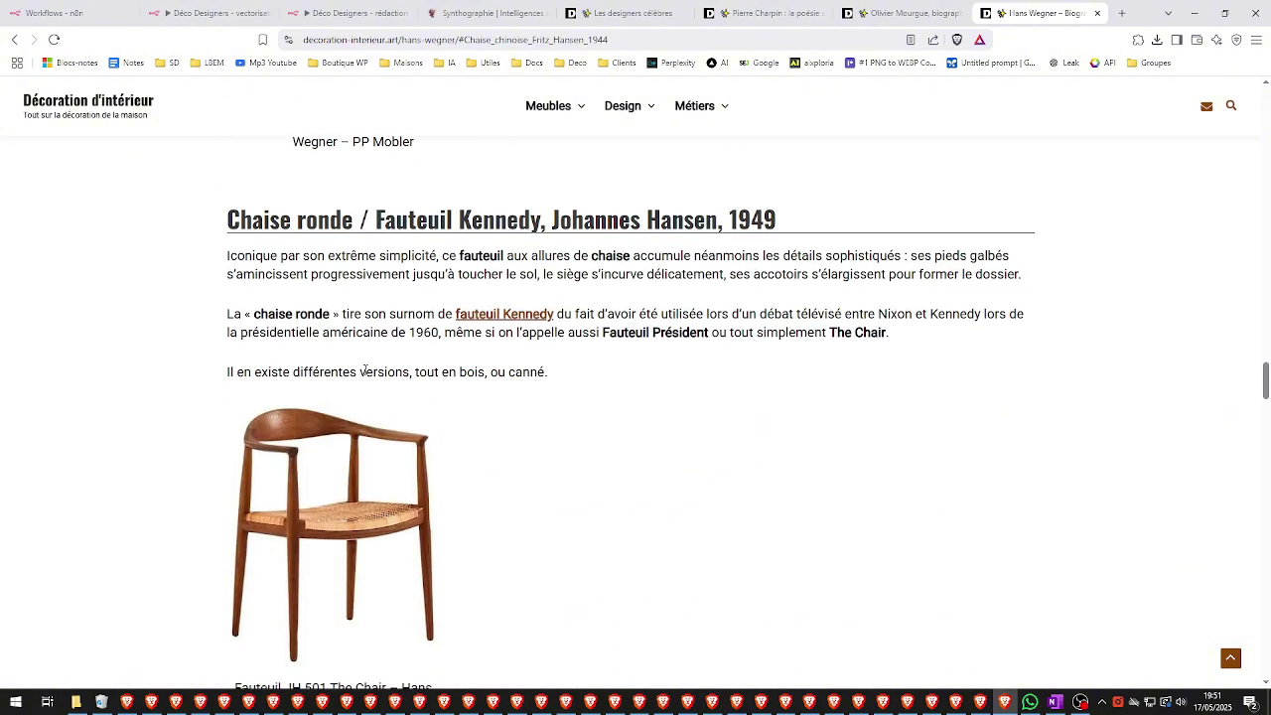
{"action": "scroll", "coordinate": [365, 374], "scroll_direction": "up", "scroll_amount": 20}
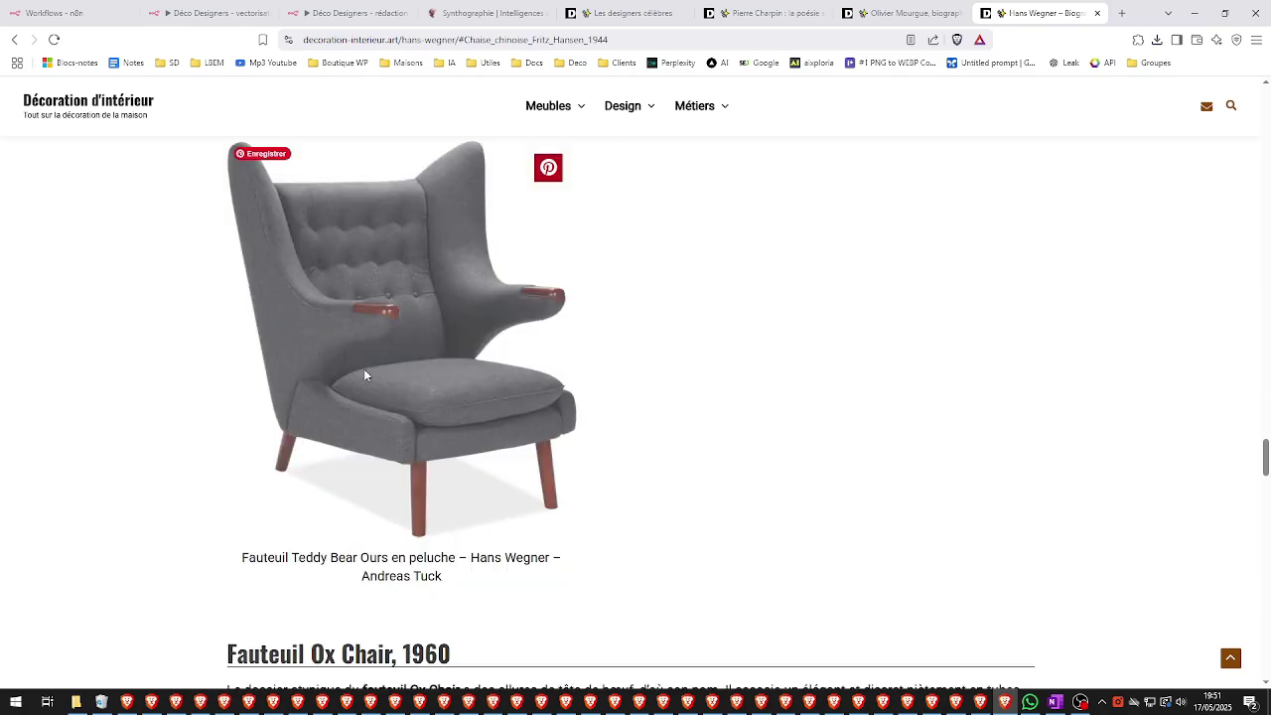
{"action": "scroll", "coordinate": [365, 374], "scroll_direction": "up", "scroll_amount": 15}
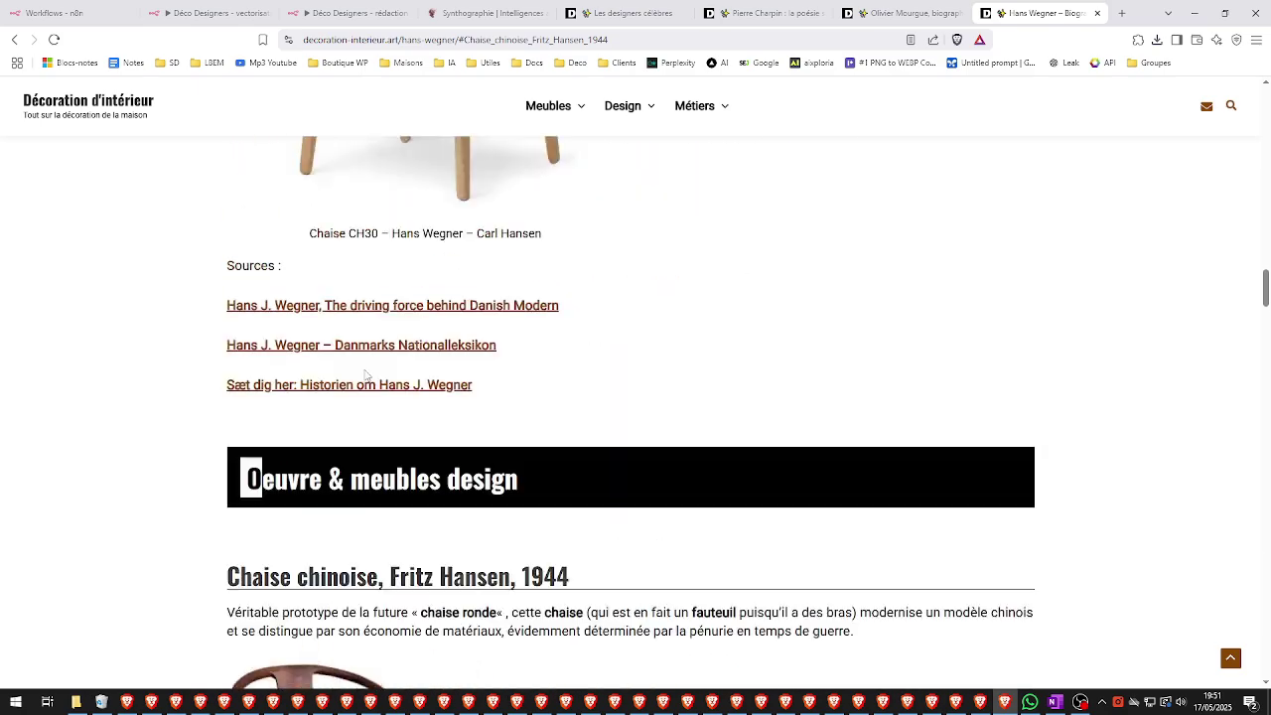
{"action": "scroll", "coordinate": [366, 374], "scroll_direction": "up", "scroll_amount": 7}
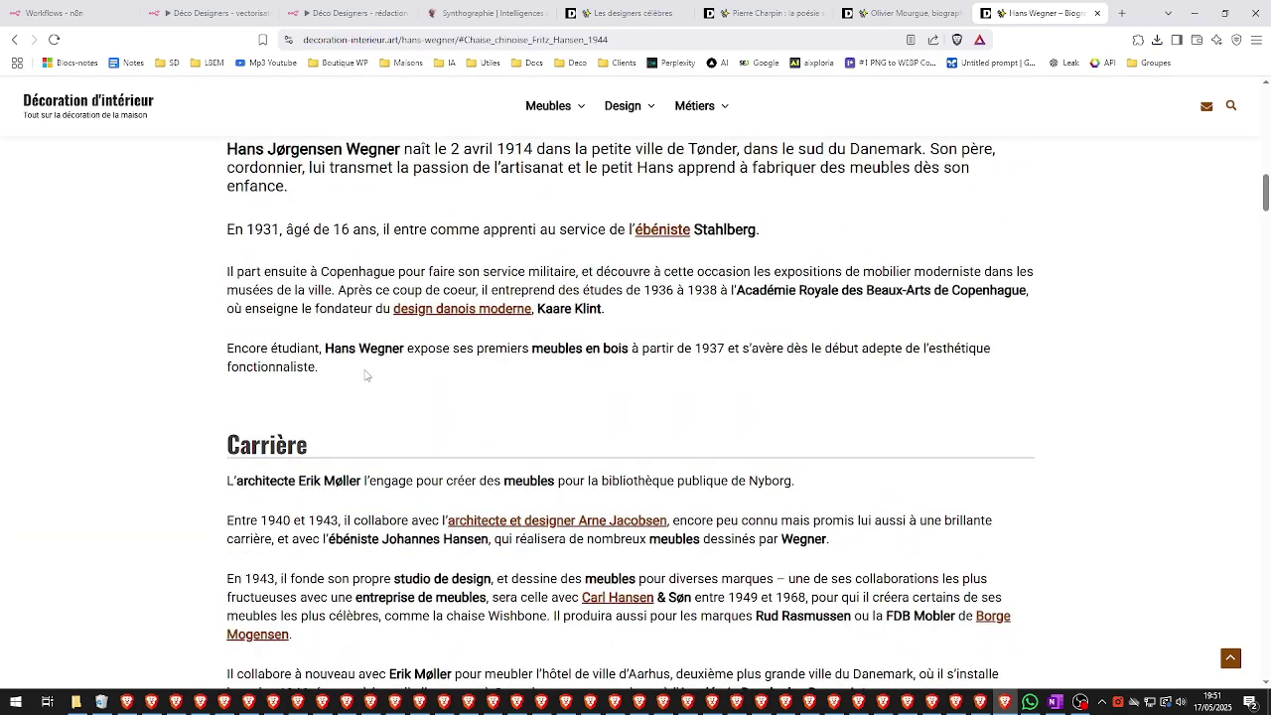
{"action": "scroll", "coordinate": [310, 395], "scroll_direction": "down", "scroll_amount": 3}
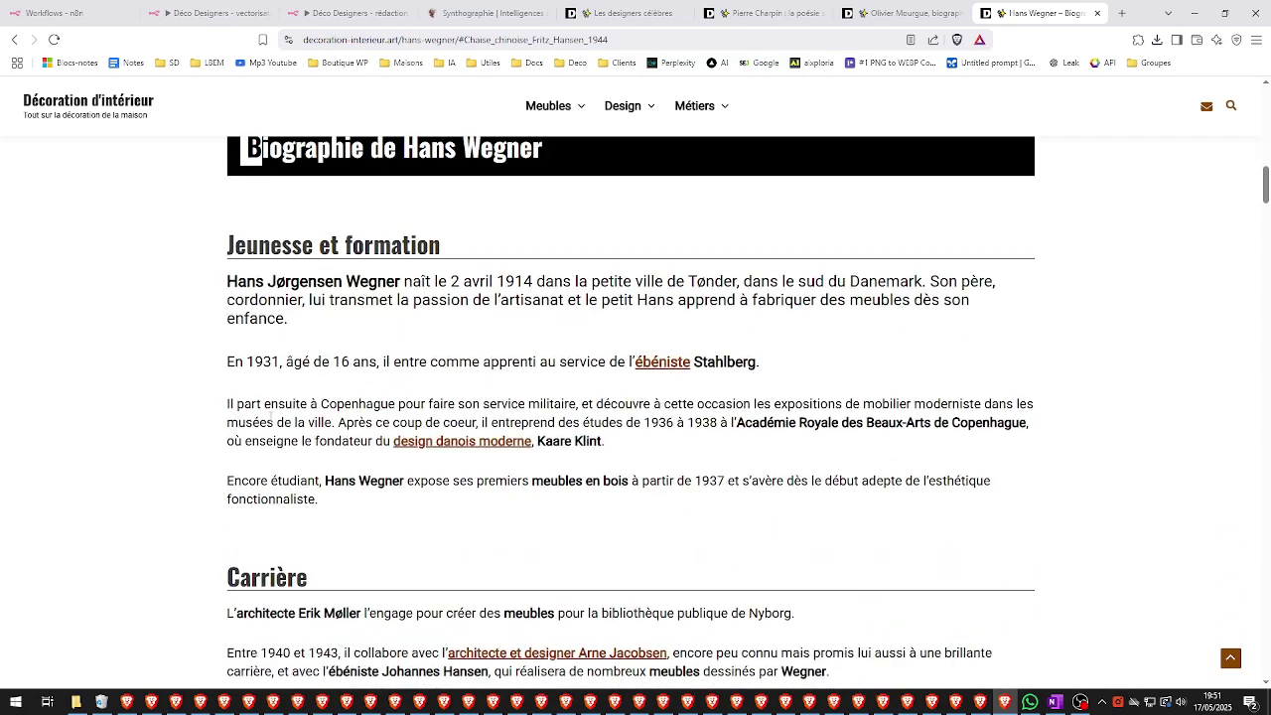
{"action": "scroll", "coordinate": [421, 213], "scroll_direction": "down", "scroll_amount": 20}
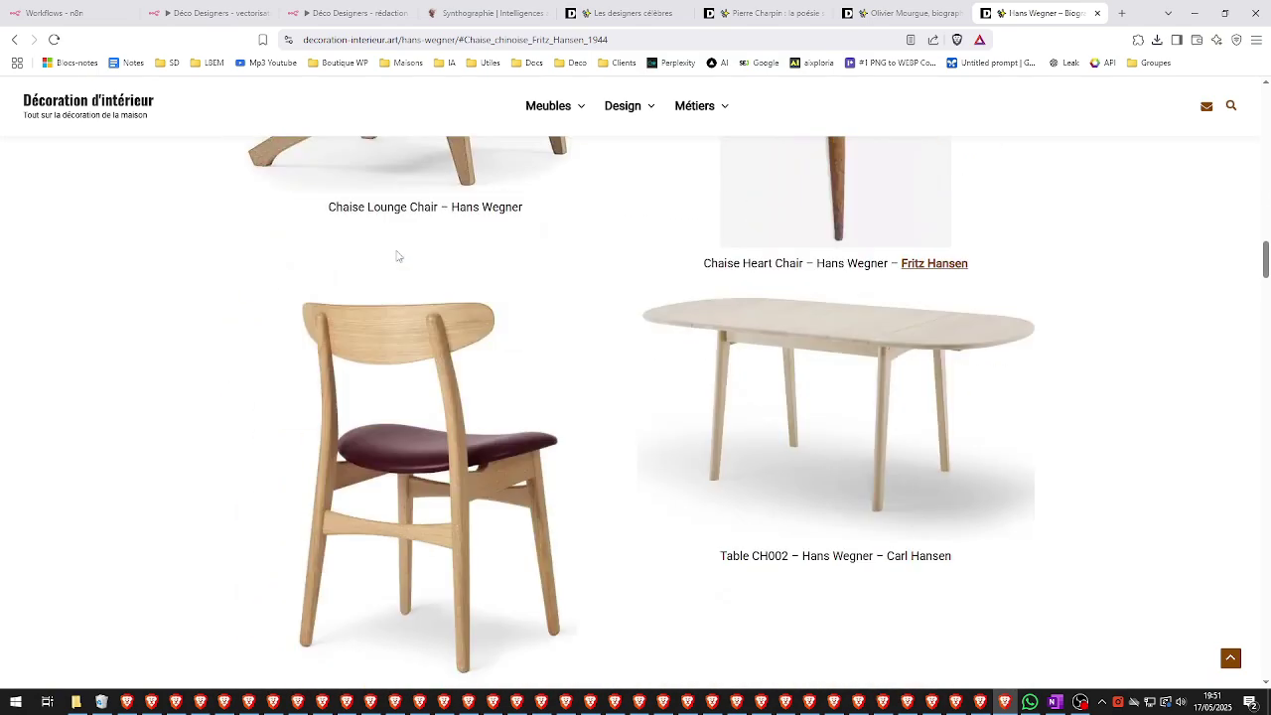
{"action": "scroll", "coordinate": [396, 257], "scroll_direction": "down", "scroll_amount": 8}
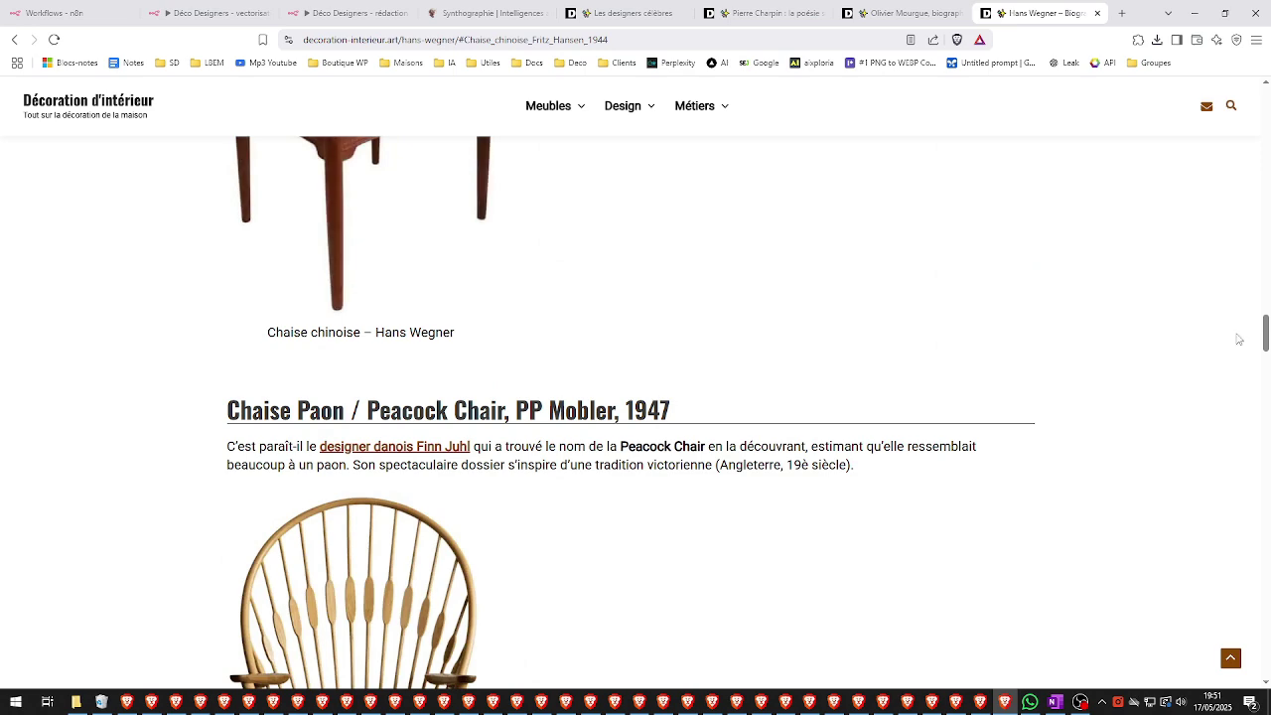
{"action": "left_click_drag", "start_coordinate": [1265, 343], "coordinate": [1263, 578]}
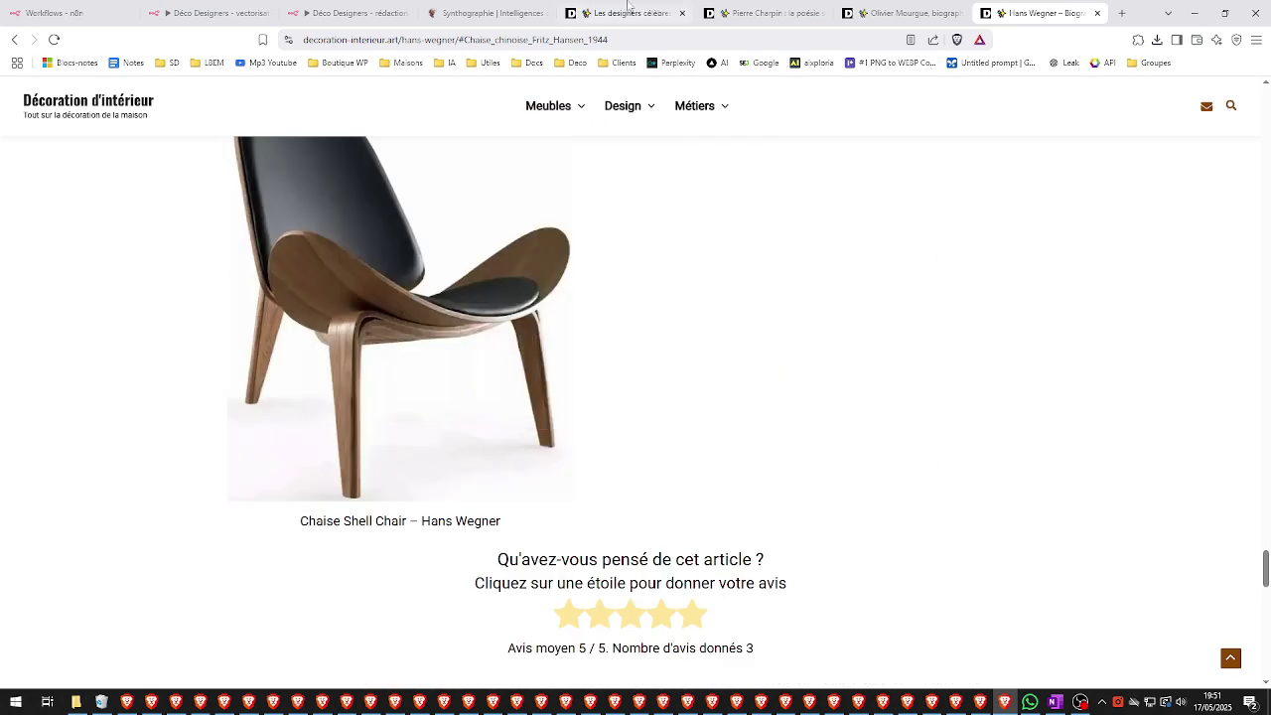
Step: Look over the Pierre Charpin article and switch to the Olivier Mourgue article
{"action": "left_click", "coordinate": [775, 12]}
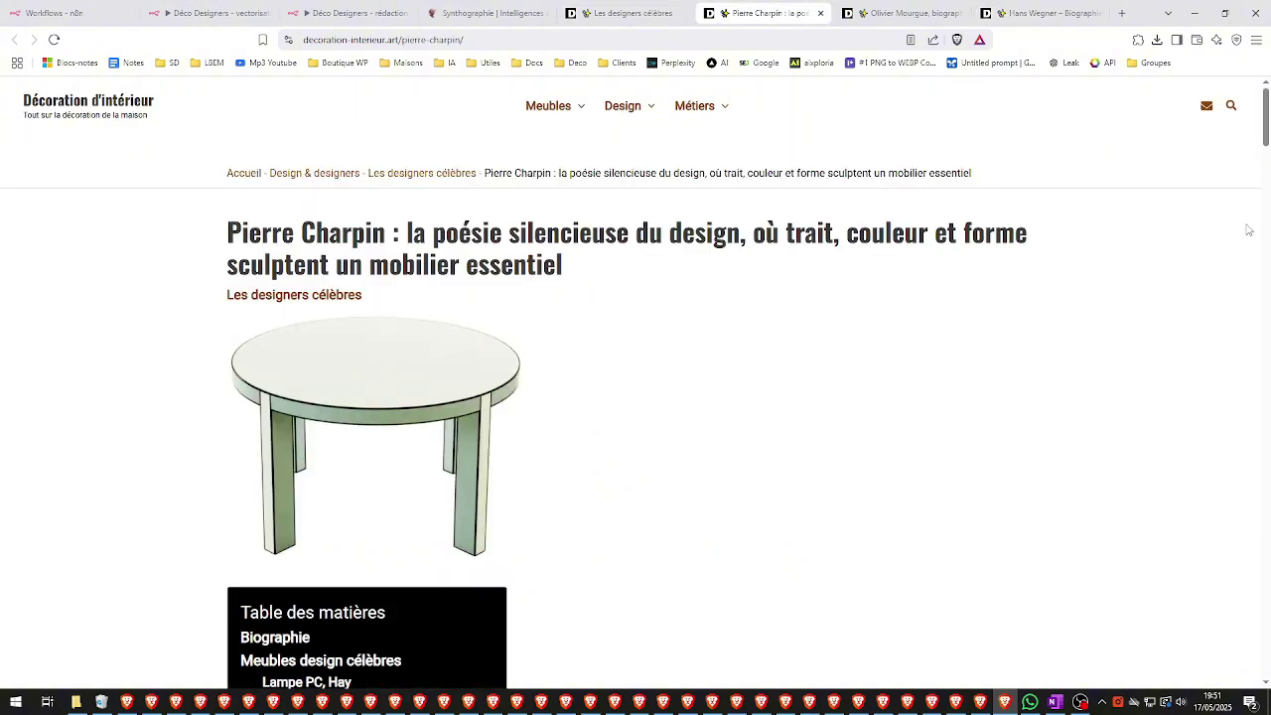
{"action": "left_click_drag", "start_coordinate": [1265, 117], "coordinate": [1265, 549]}
{"action": "left_click", "coordinate": [904, 13]}
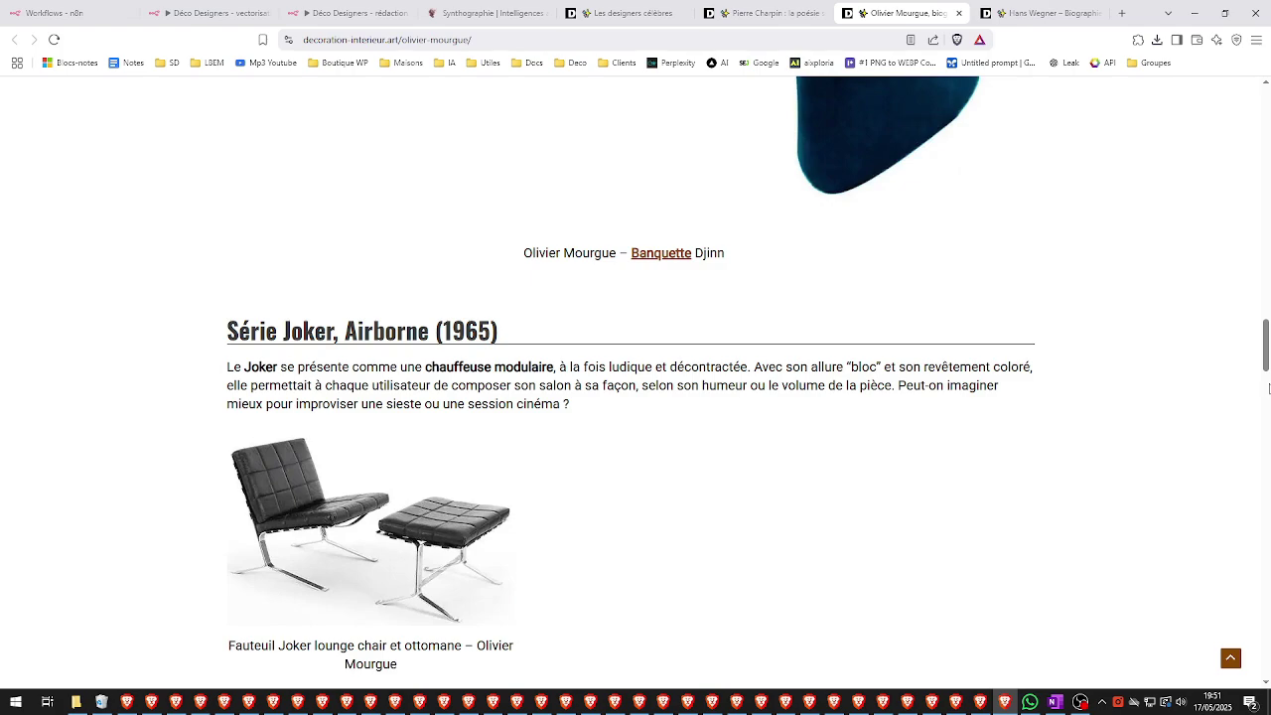
Step: Check the where-to-buy section of the Olivier Mourgue article and return to the famous designers listing to browse its entries
{"action": "left_click_drag", "start_coordinate": [1266, 365], "coordinate": [1266, 581]}
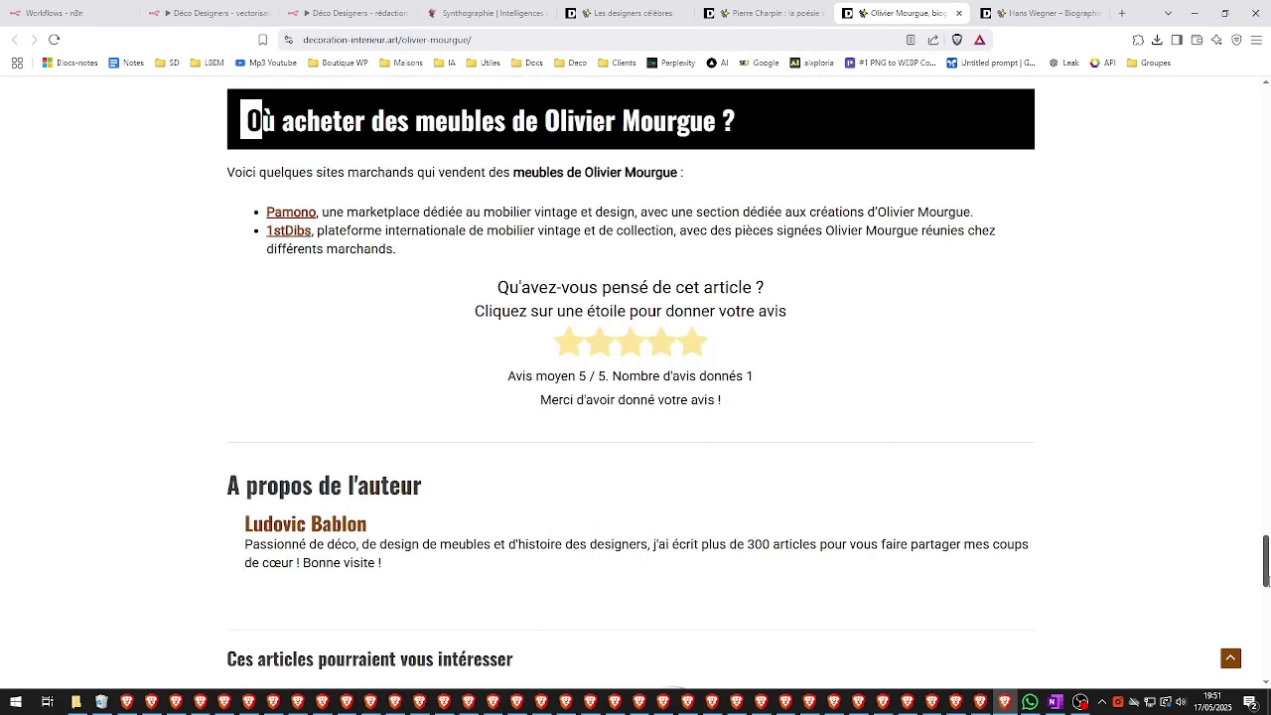
{"action": "left_click", "coordinate": [621, 13]}
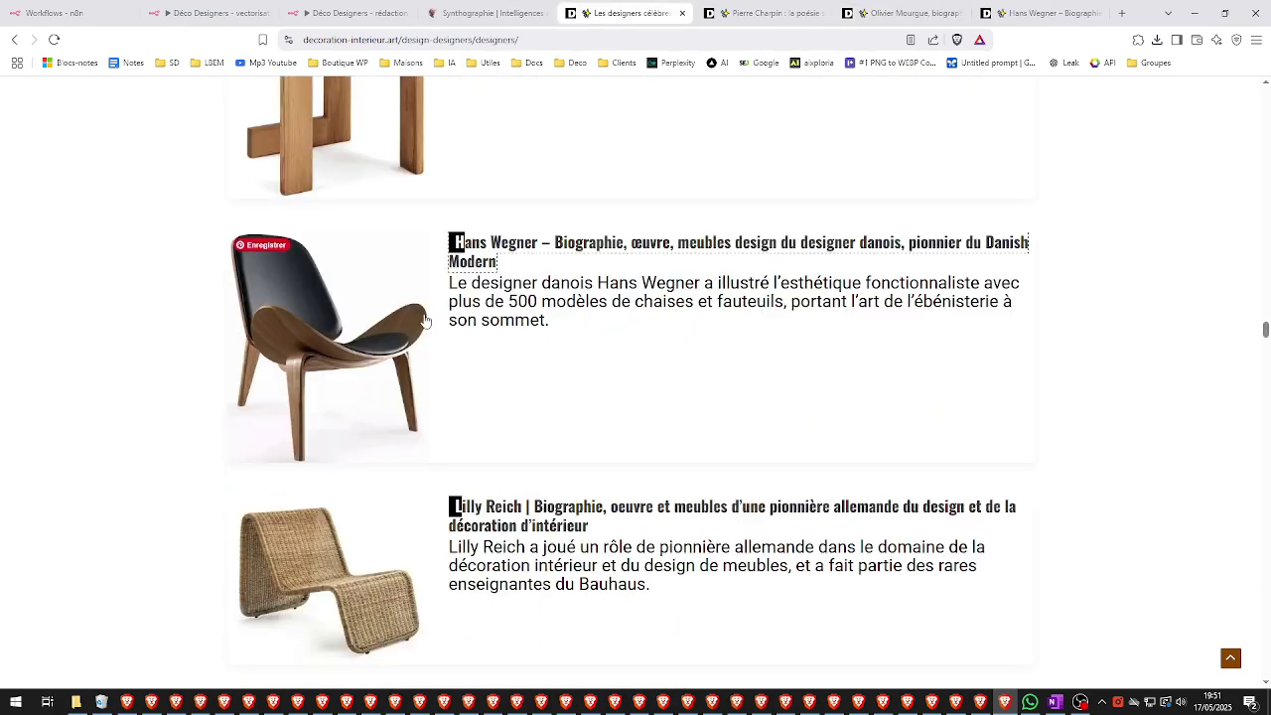
{"action": "scroll", "coordinate": [446, 350], "scroll_direction": "up", "scroll_amount": 2}
{"action": "scroll", "coordinate": [446, 350], "scroll_direction": "up", "scroll_amount": 3}
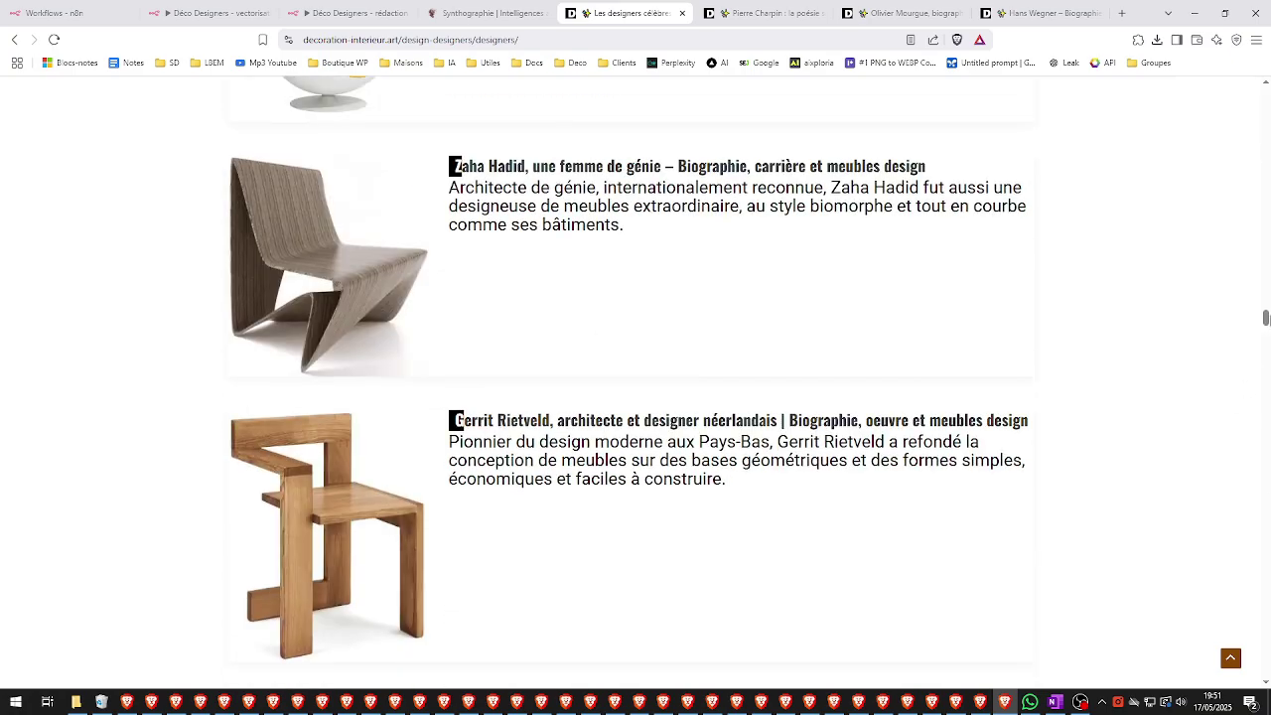
{"action": "scroll", "coordinate": [636, 377], "scroll_direction": "up", "scroll_amount": 20}
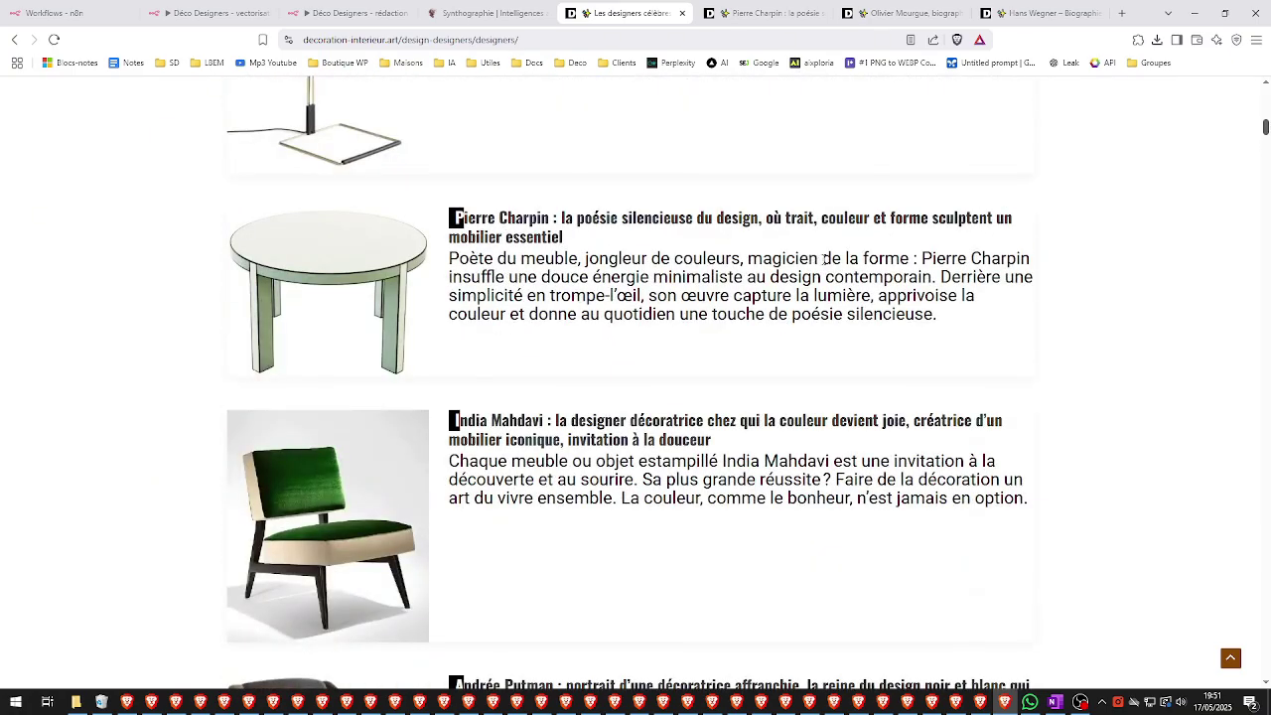
{"action": "scroll", "coordinate": [824, 259], "scroll_direction": "up", "scroll_amount": 3}
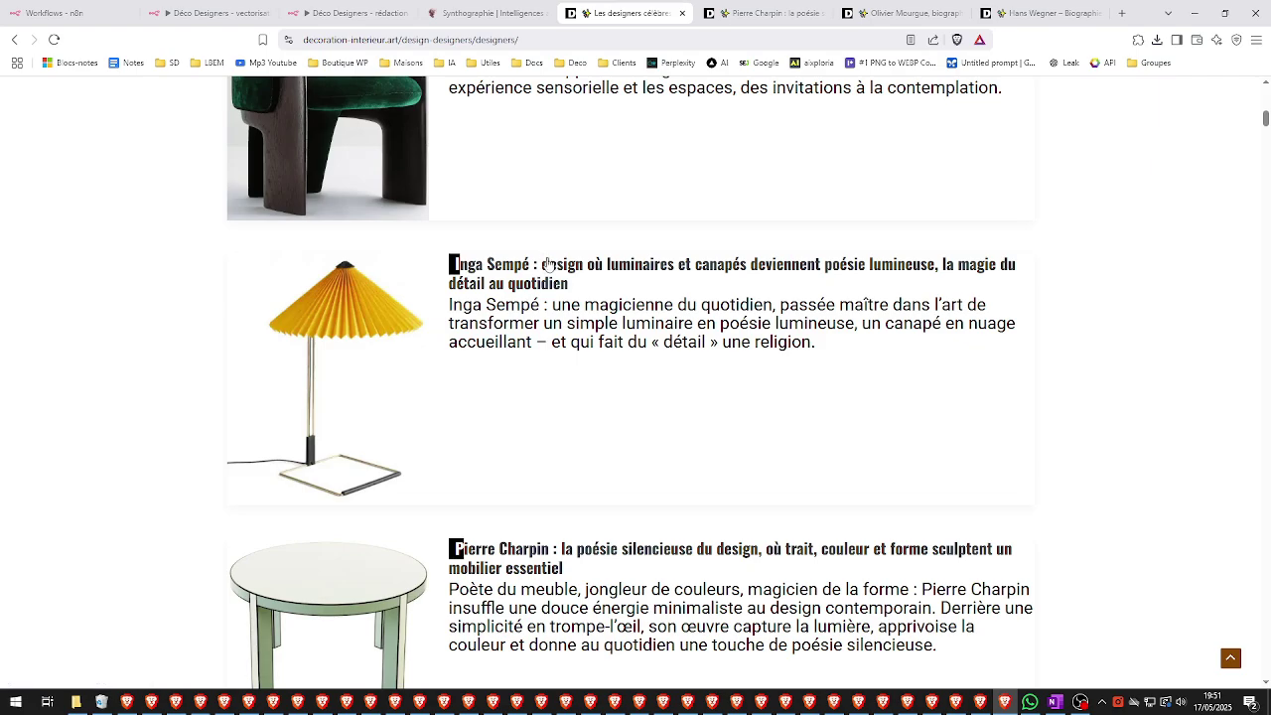
{"action": "scroll", "coordinate": [552, 270], "scroll_direction": "down", "scroll_amount": 3}
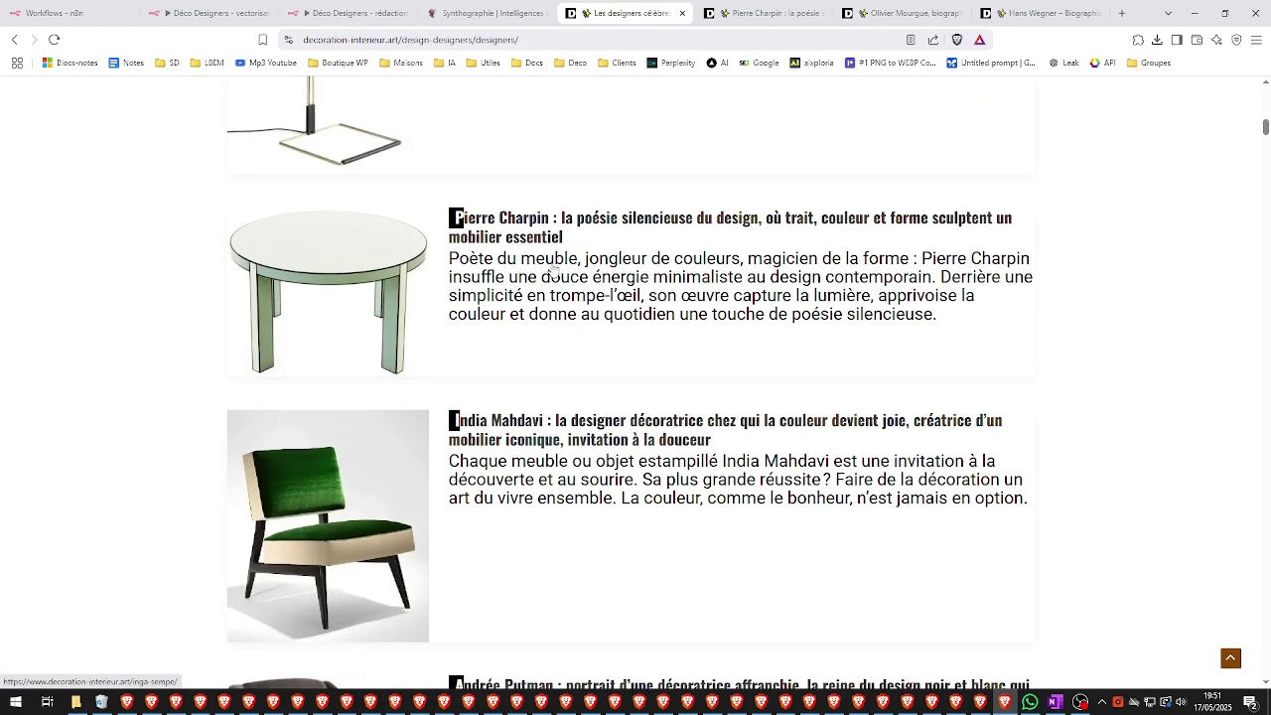
Step: Open the Raphaël Navot article from the designers listing in a new browser tab and switch to it
{"action": "right_click", "coordinate": [531, 429]}
{"action": "scroll", "coordinate": [601, 365], "scroll_direction": "up", "scroll_amount": 4}
{"action": "scroll", "coordinate": [601, 365], "scroll_direction": "up", "scroll_amount": 3}
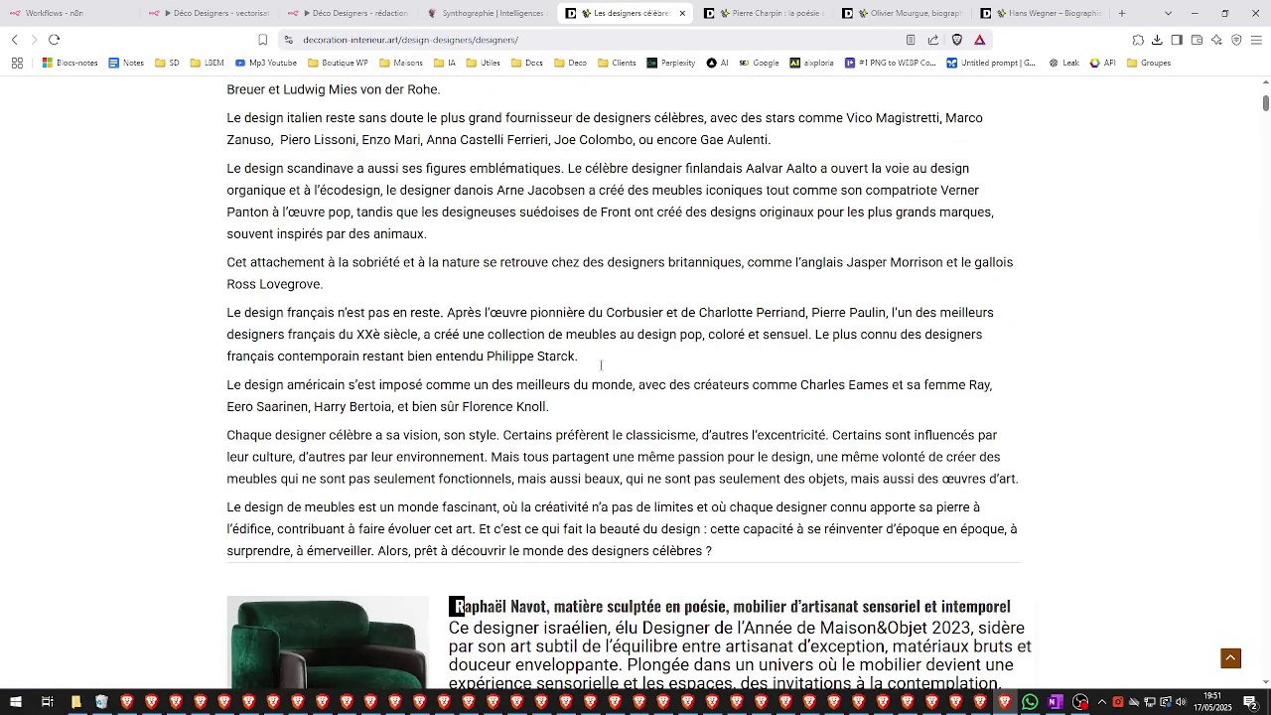
{"action": "scroll", "coordinate": [600, 366], "scroll_direction": "down", "scroll_amount": 2}
{"action": "right_click", "coordinate": [625, 348]}
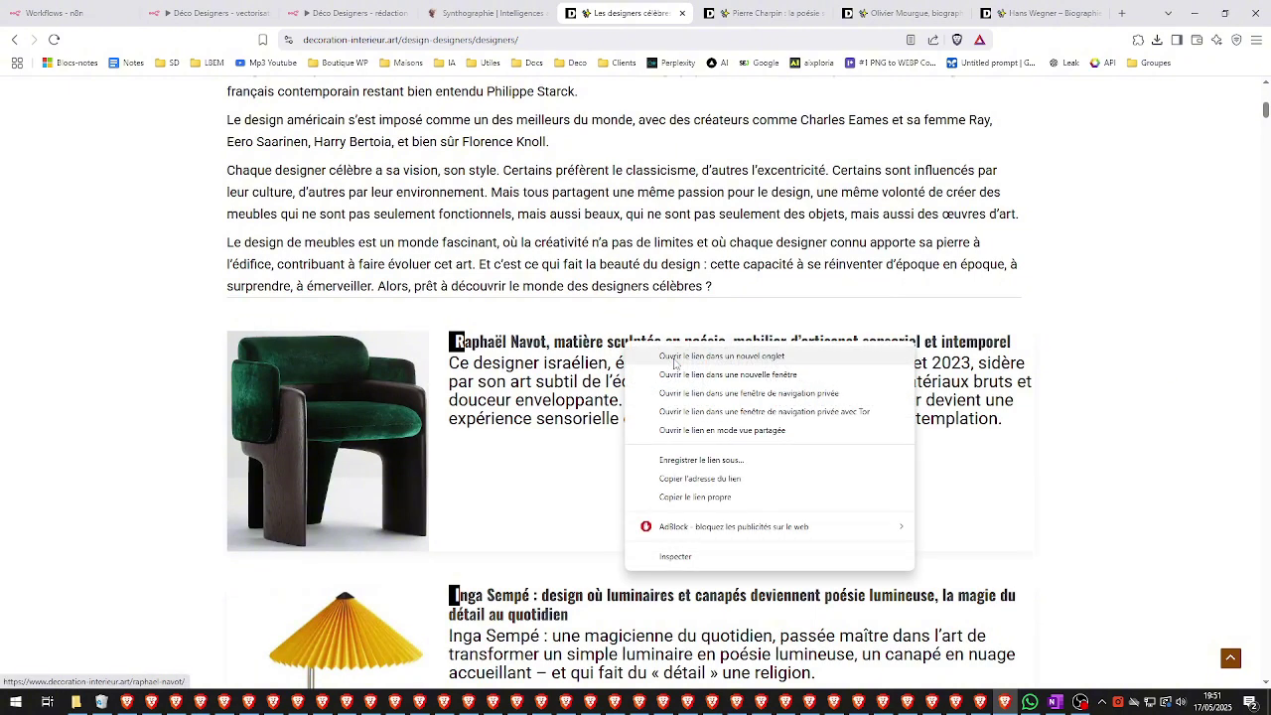
{"action": "left_click", "coordinate": [685, 353]}
{"action": "left_click", "coordinate": [1061, 12]}
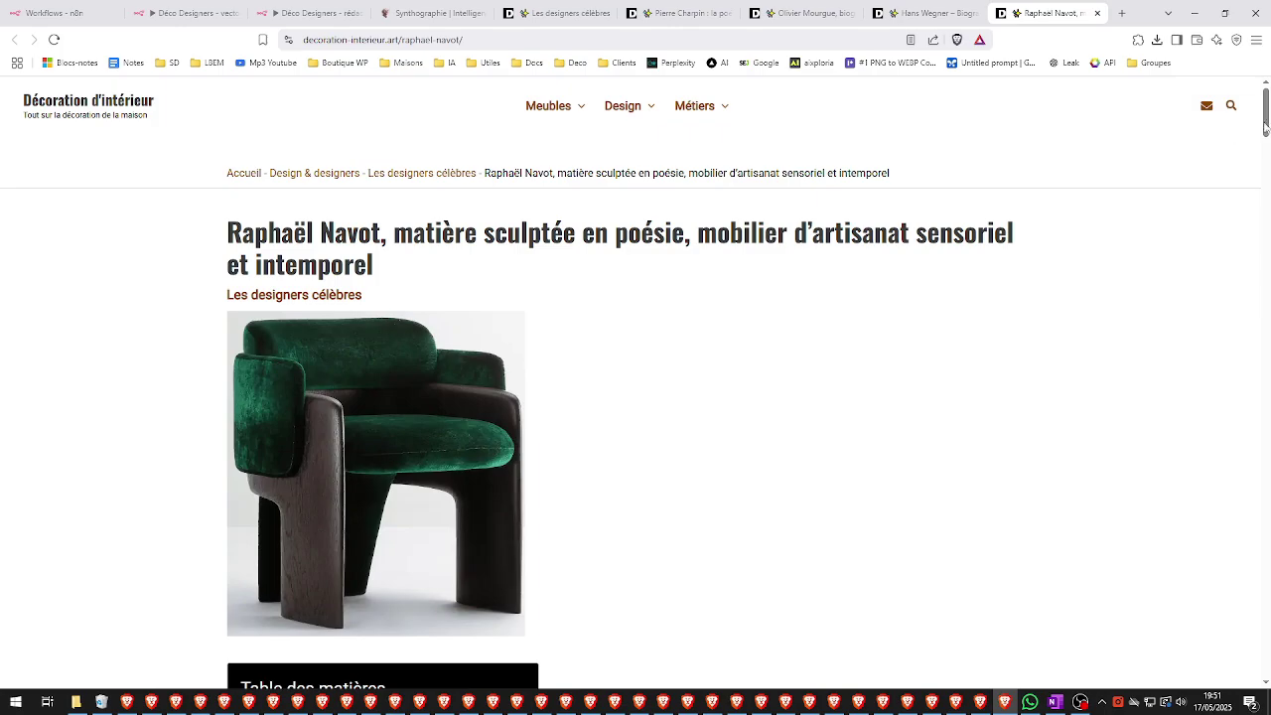
Step: Examine the Raphaël Navot article's where-to-buy links, furniture and biography, and switch to the Déco Designers - vectorisation workflow
{"action": "left_click_drag", "start_coordinate": [1267, 107], "coordinate": [1267, 568]}
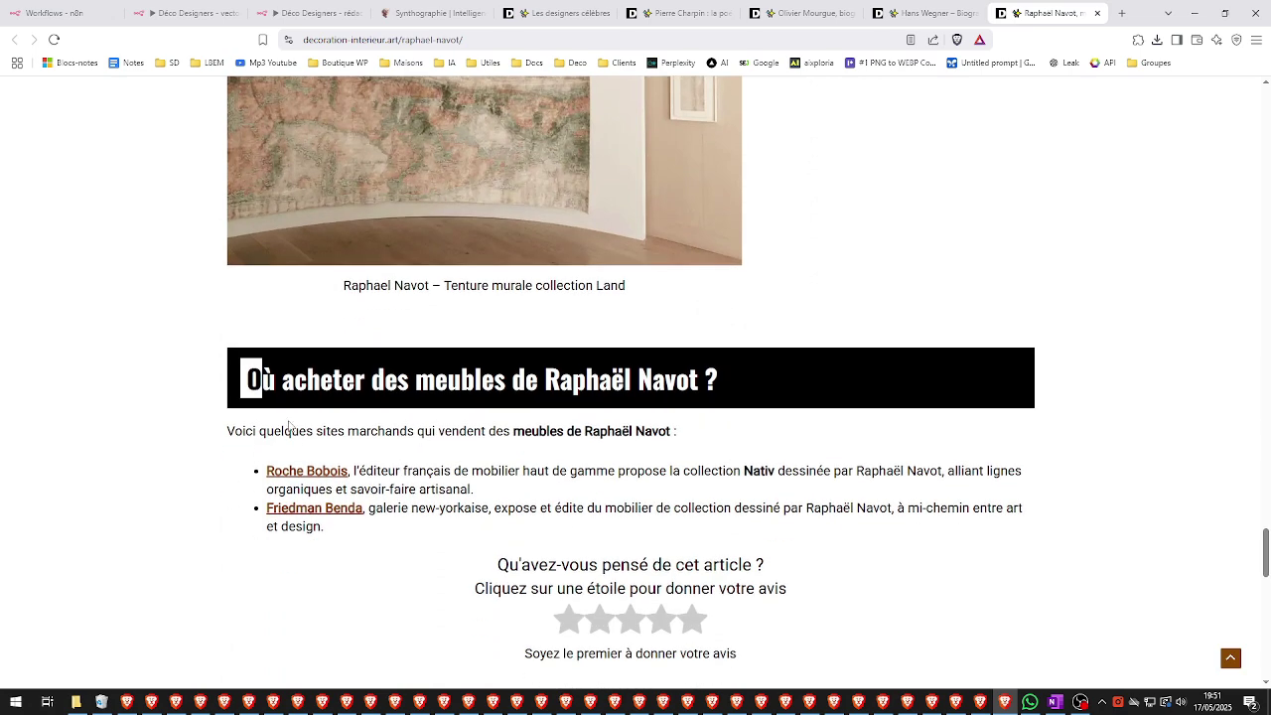
{"action": "scroll", "coordinate": [380, 434], "scroll_direction": "down", "scroll_amount": 2}
{"action": "left_click_drag", "start_coordinate": [390, 309], "coordinate": [264, 272]}
{"action": "left_click", "coordinate": [409, 285]}
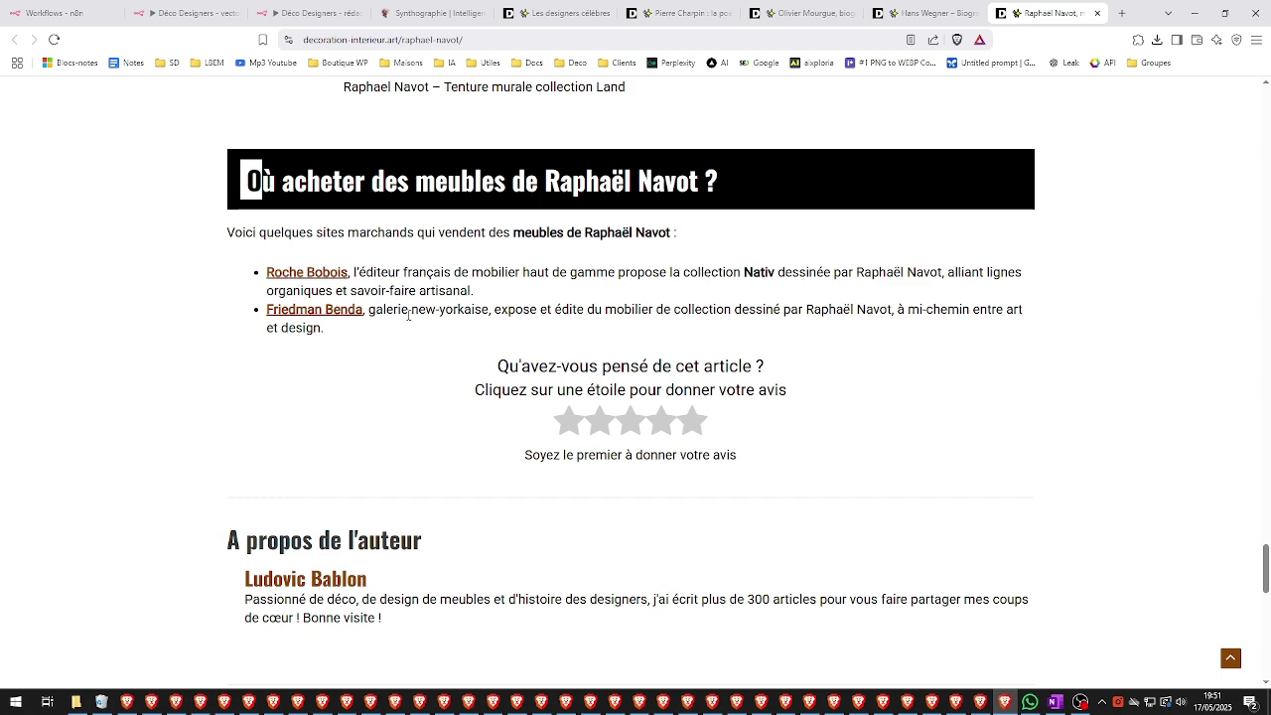
{"action": "scroll", "coordinate": [412, 297], "scroll_direction": "up", "scroll_amount": 3}
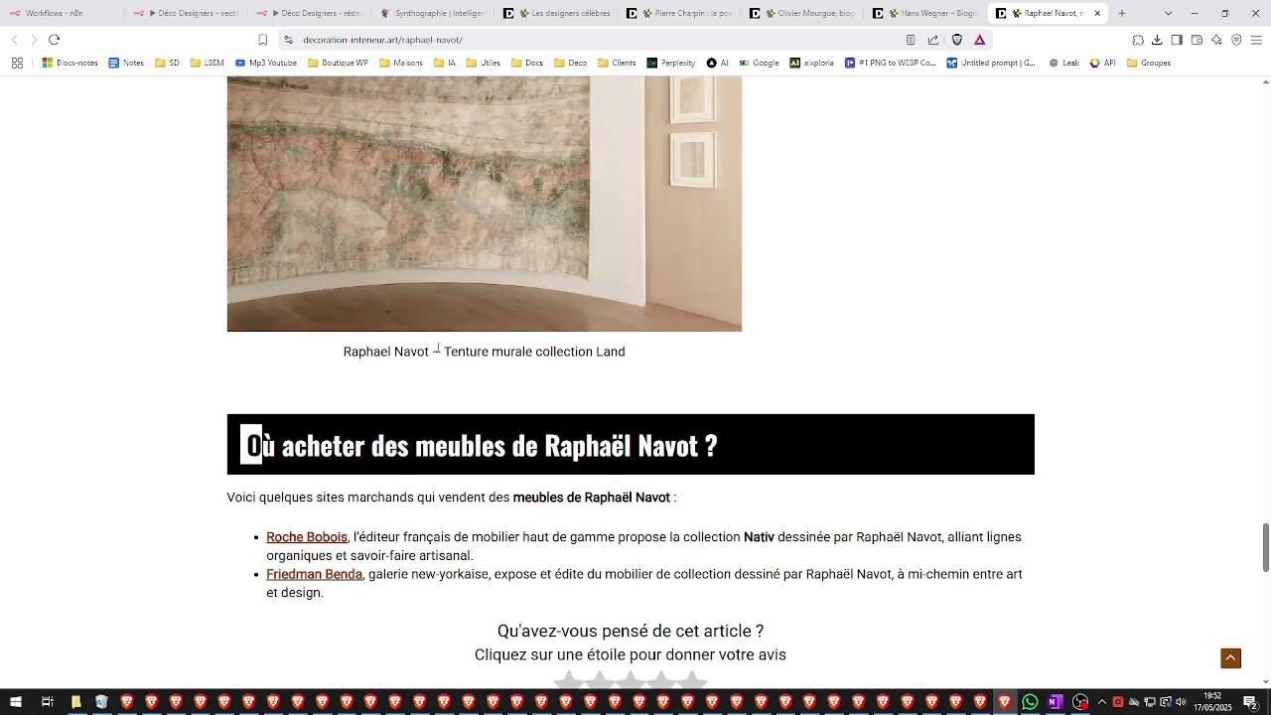
{"action": "scroll", "coordinate": [438, 347], "scroll_direction": "up", "scroll_amount": 15}
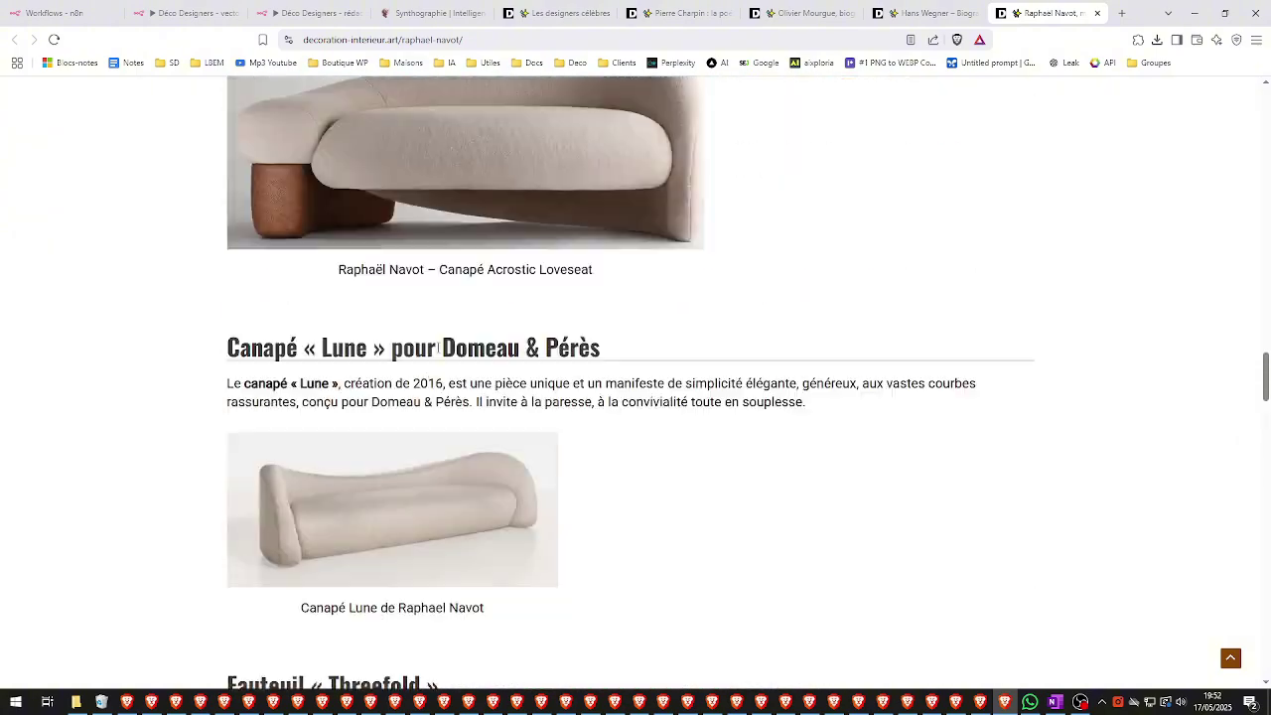
{"action": "scroll", "coordinate": [438, 347], "scroll_direction": "up", "scroll_amount": 15}
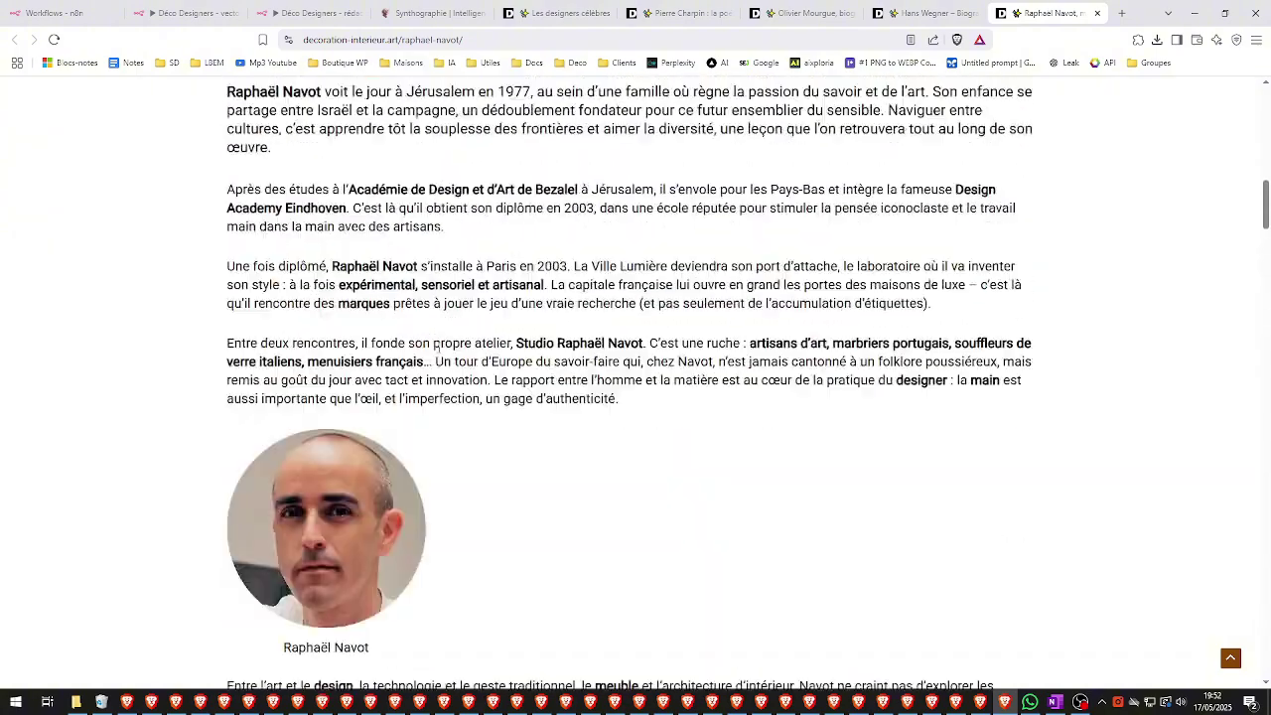
{"action": "key", "text": "ctrl+2"}
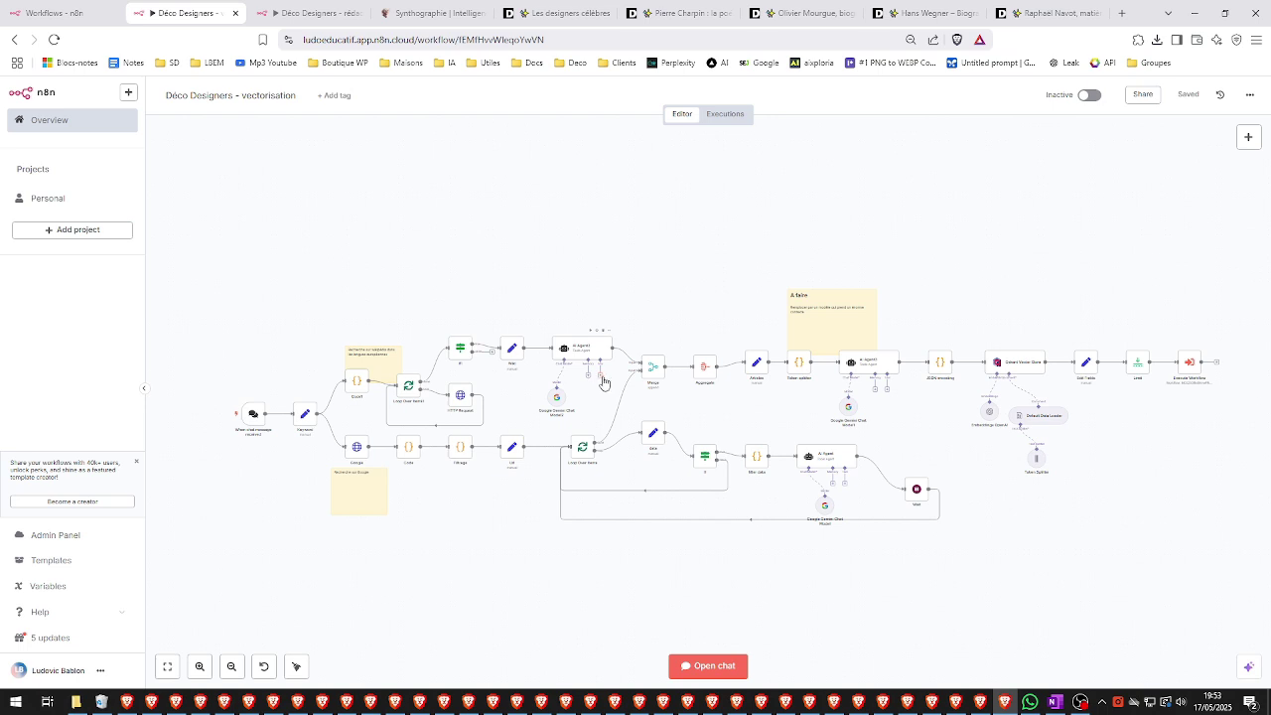
Step: Switch to the Olivier Mourgue article and look over its furniture images and sections from Chaise Djinn to Fauteuil Montréal
{"action": "left_click", "coordinate": [785, 14]}
{"action": "scroll", "coordinate": [624, 270], "scroll_direction": "up", "scroll_amount": 3}
{"action": "scroll", "coordinate": [623, 270], "scroll_direction": "up", "scroll_amount": 20}
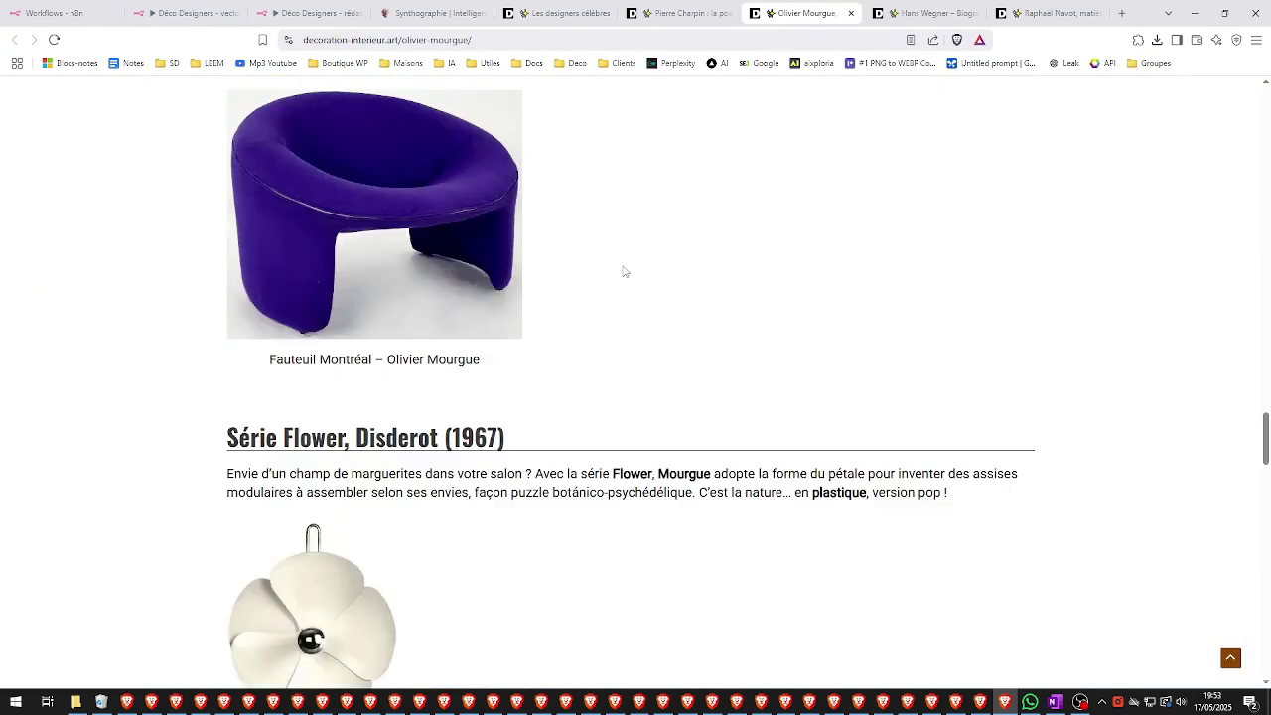
{"action": "scroll", "coordinate": [624, 270], "scroll_direction": "up", "scroll_amount": 15}
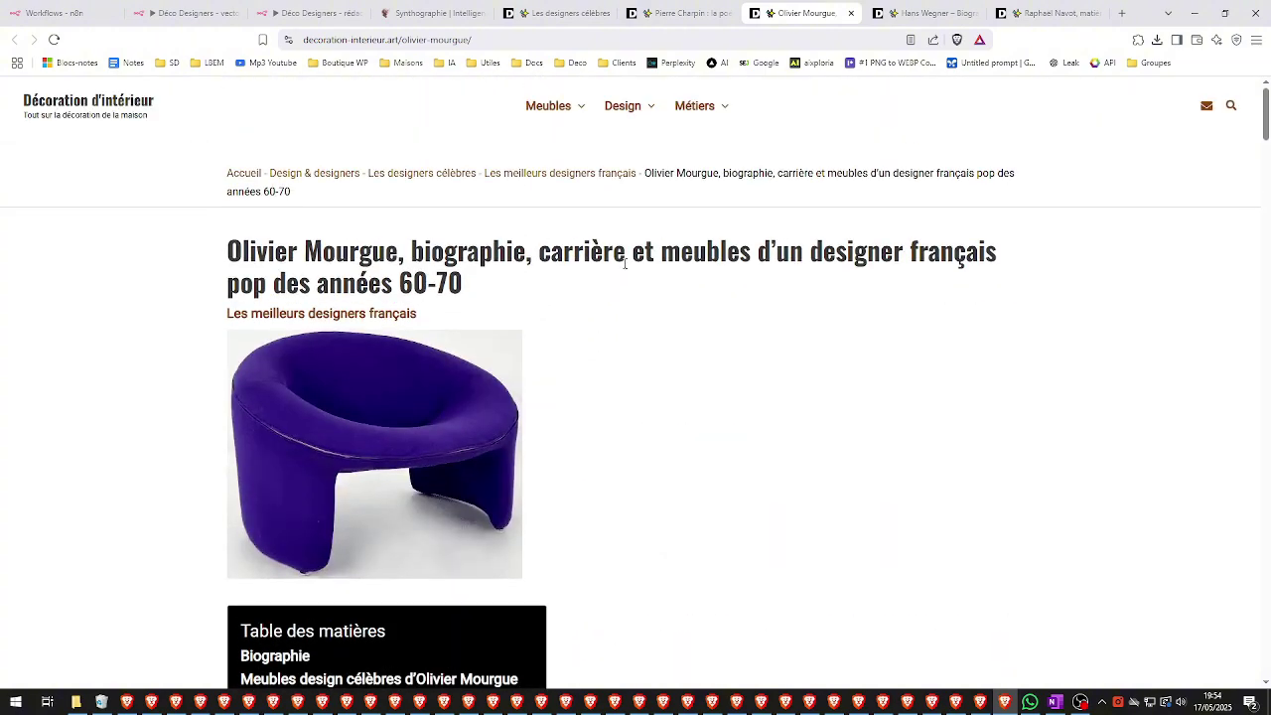
{"action": "scroll", "coordinate": [625, 269], "scroll_direction": "down", "scroll_amount": 15}
{"action": "scroll", "coordinate": [625, 269], "scroll_direction": "down", "scroll_amount": 7}
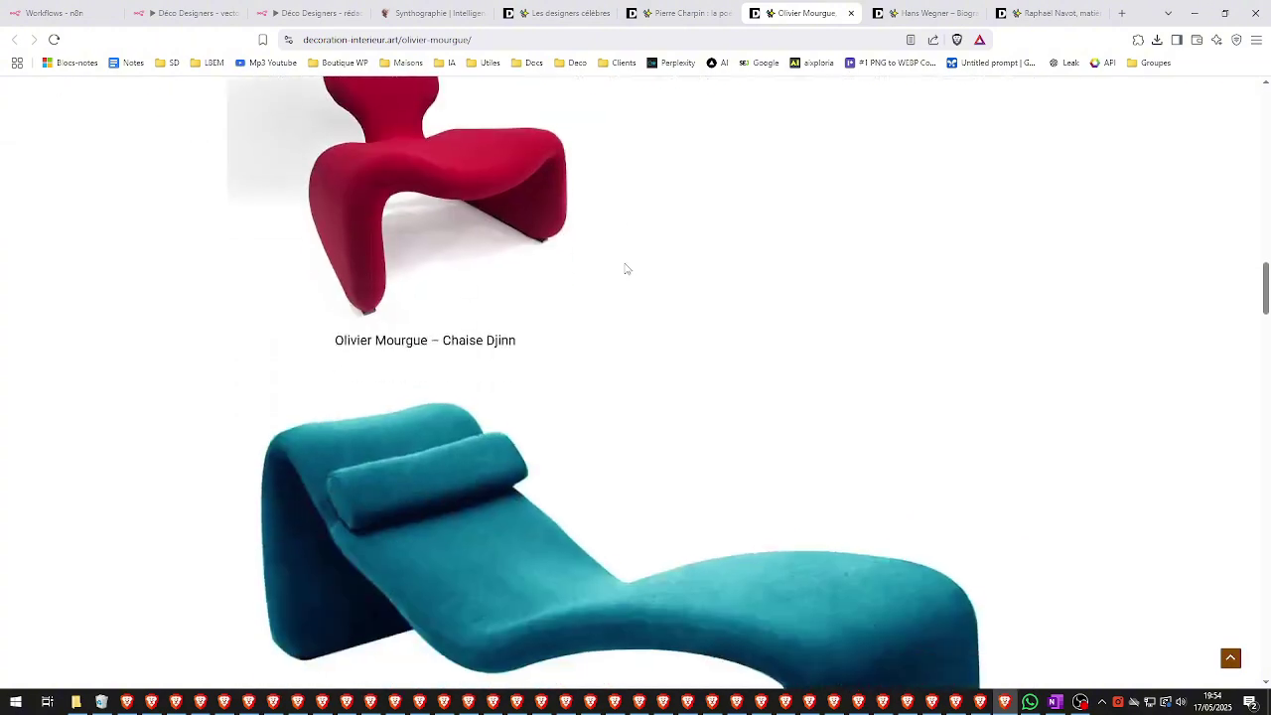
{"action": "scroll", "coordinate": [442, 367], "scroll_direction": "down", "scroll_amount": 3}
{"action": "scroll", "coordinate": [457, 386], "scroll_direction": "down", "scroll_amount": 9}
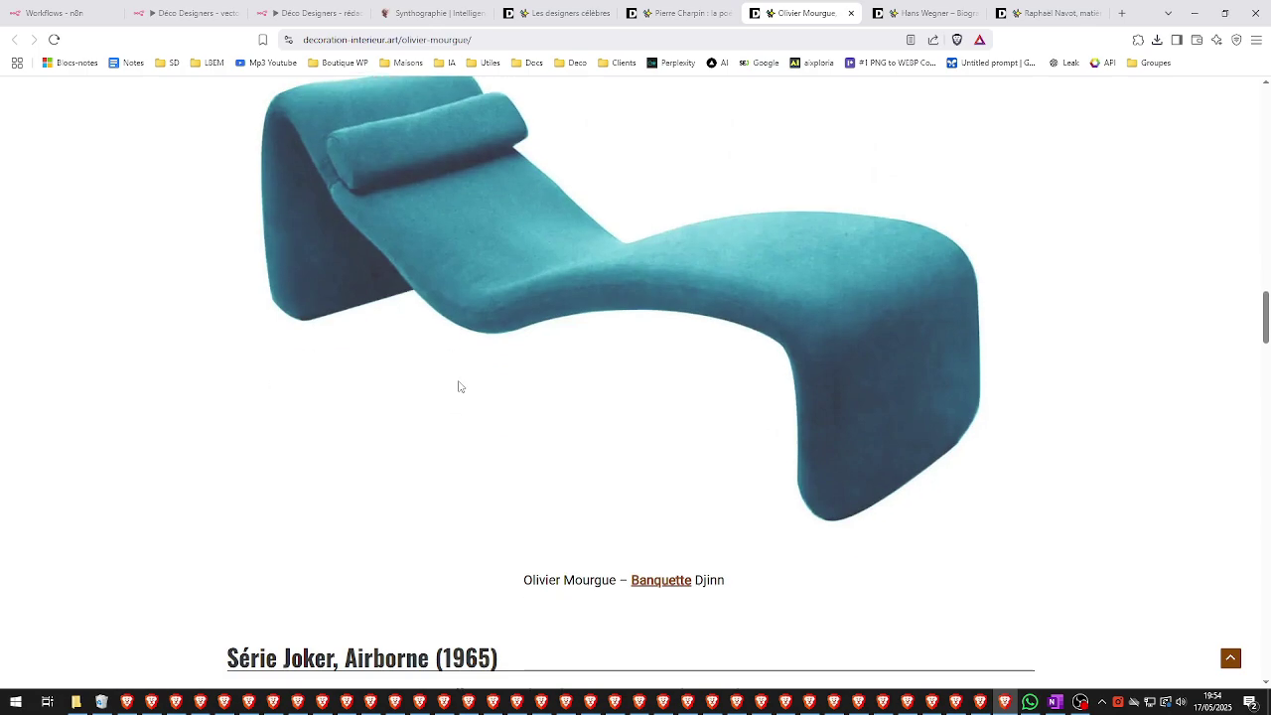
{"action": "scroll", "coordinate": [475, 406], "scroll_direction": "down", "scroll_amount": 4}
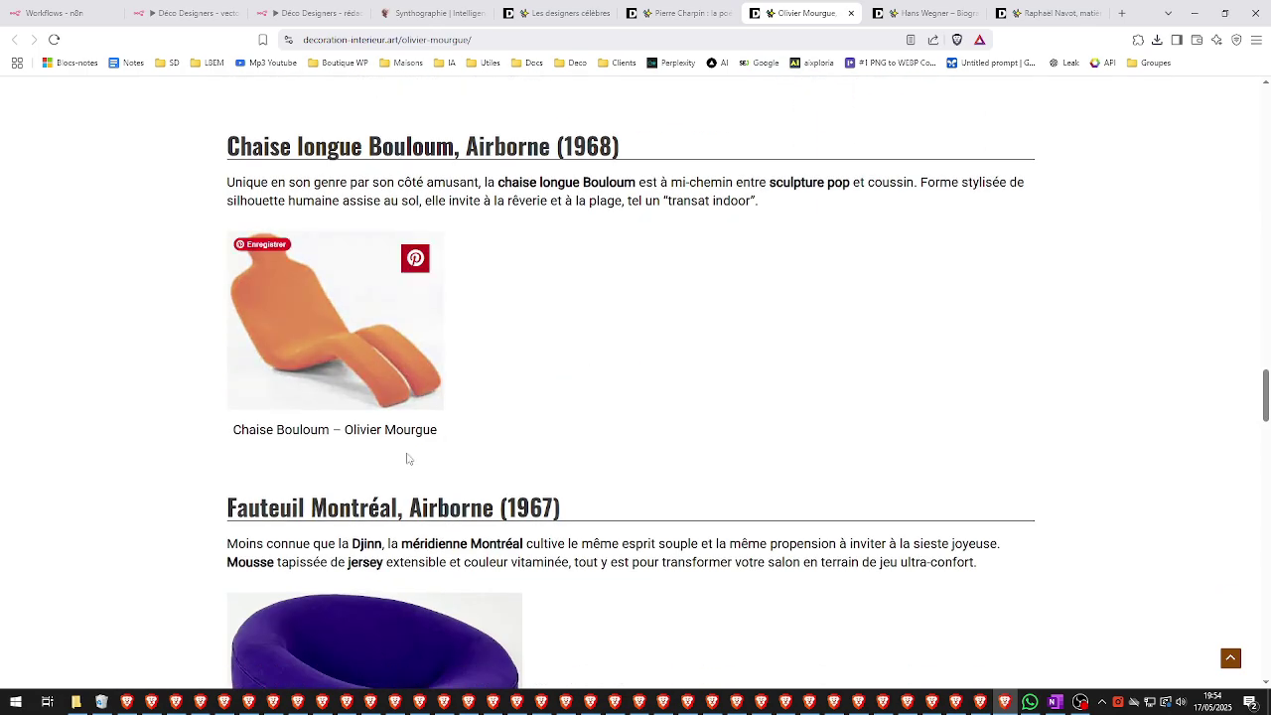
{"action": "scroll", "coordinate": [451, 379], "scroll_direction": "down", "scroll_amount": 1}
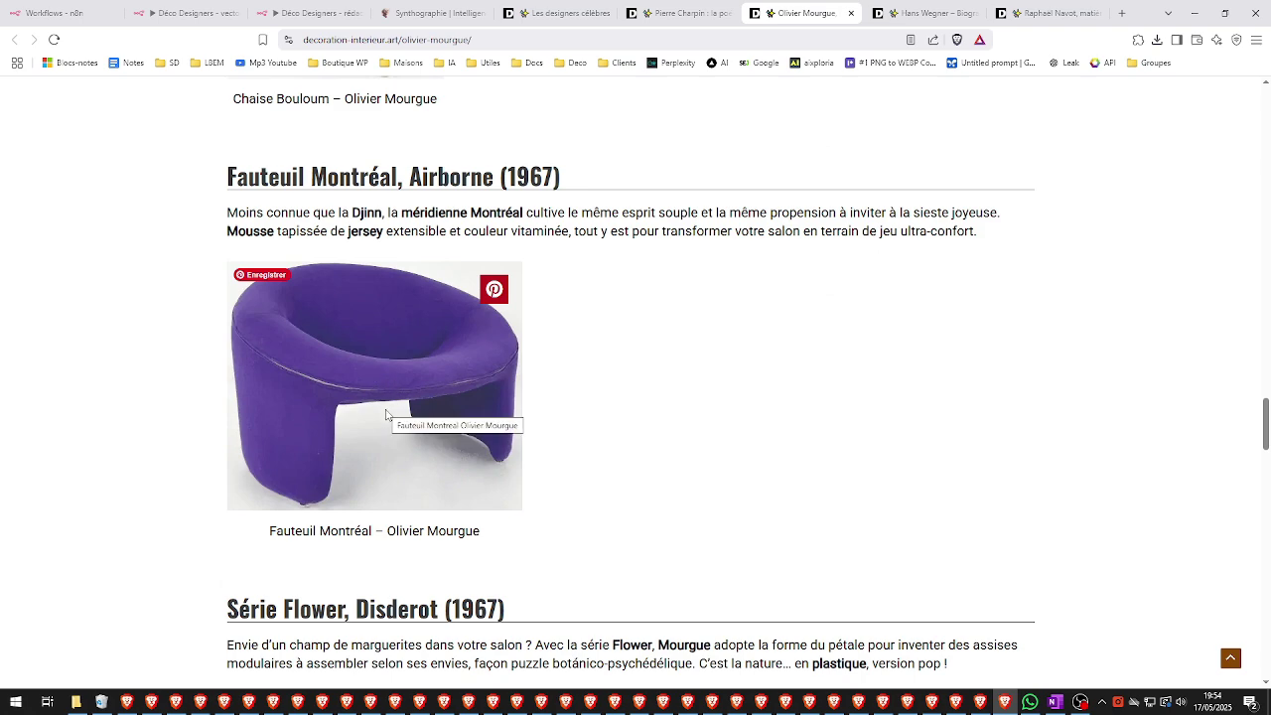
Step: Return to the beginning of the Olivier Mourgue article and highlight its title
{"action": "scroll", "coordinate": [663, 392], "scroll_direction": "up", "scroll_amount": 5}
{"action": "scroll", "coordinate": [663, 392], "scroll_direction": "up", "scroll_amount": 20}
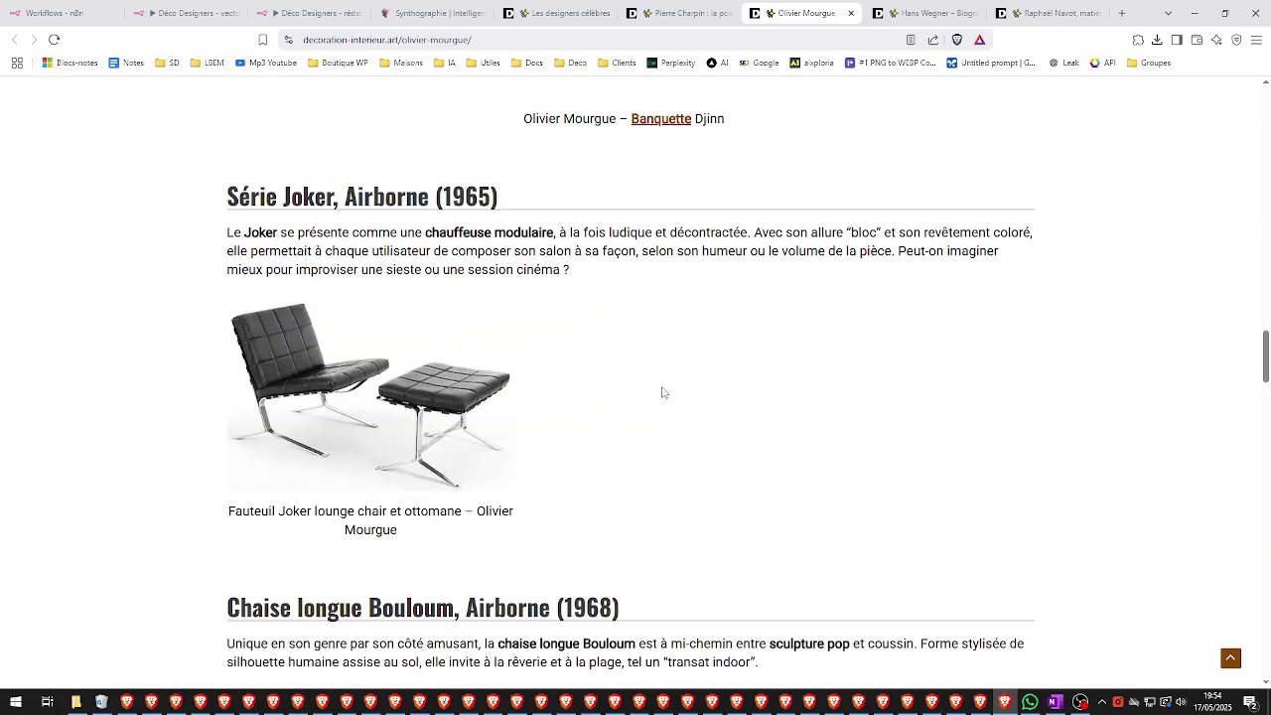
{"action": "scroll", "coordinate": [662, 392], "scroll_direction": "up", "scroll_amount": 15}
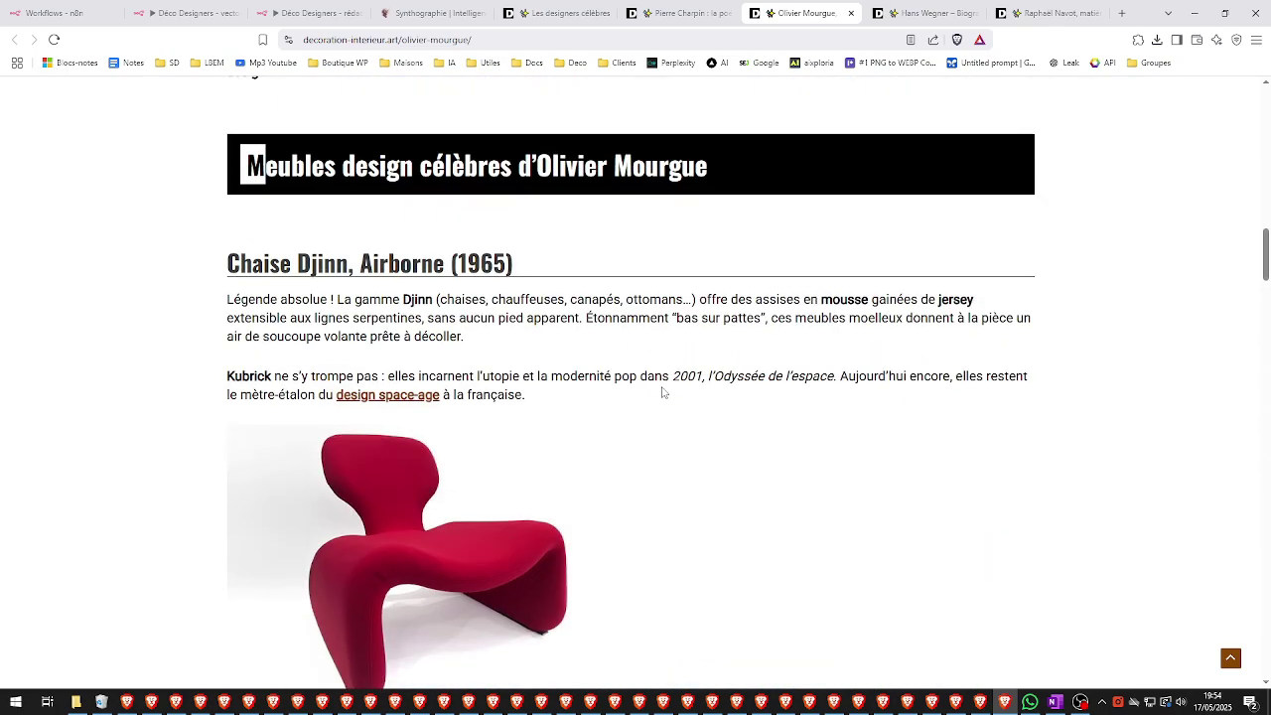
{"action": "scroll", "coordinate": [662, 392], "scroll_direction": "up", "scroll_amount": 8}
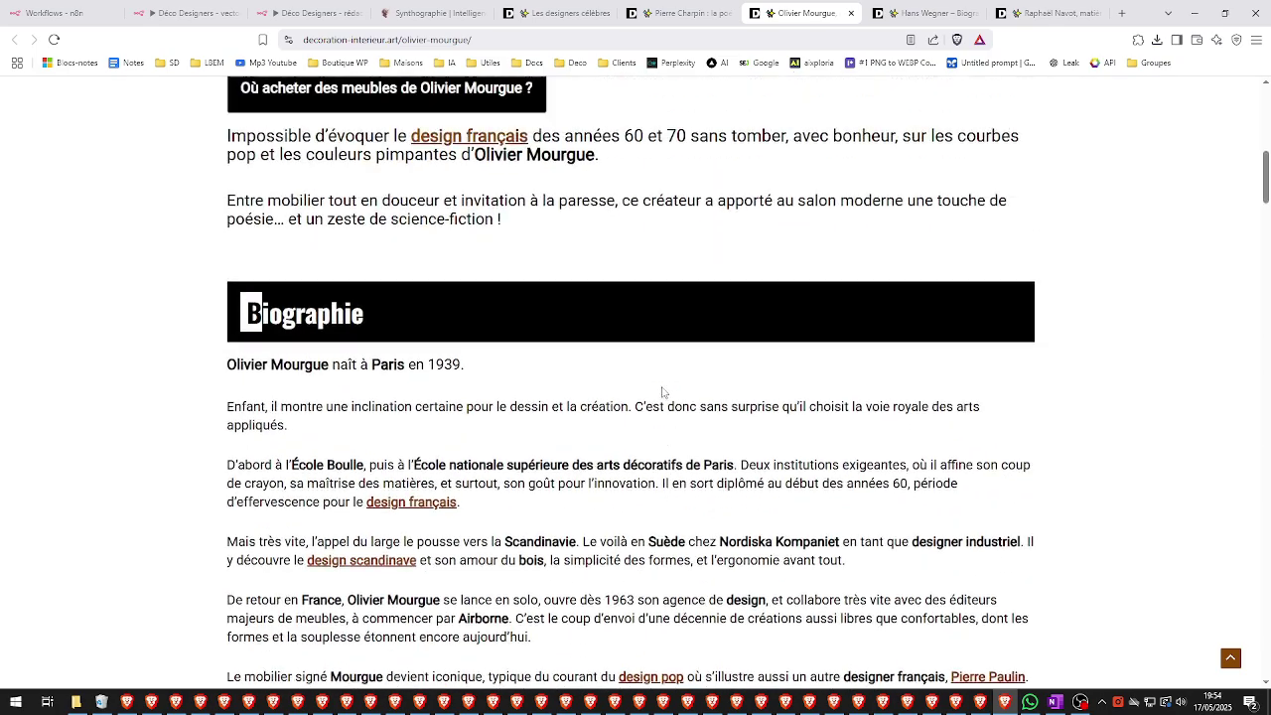
{"action": "scroll", "coordinate": [662, 392], "scroll_direction": "up", "scroll_amount": 4}
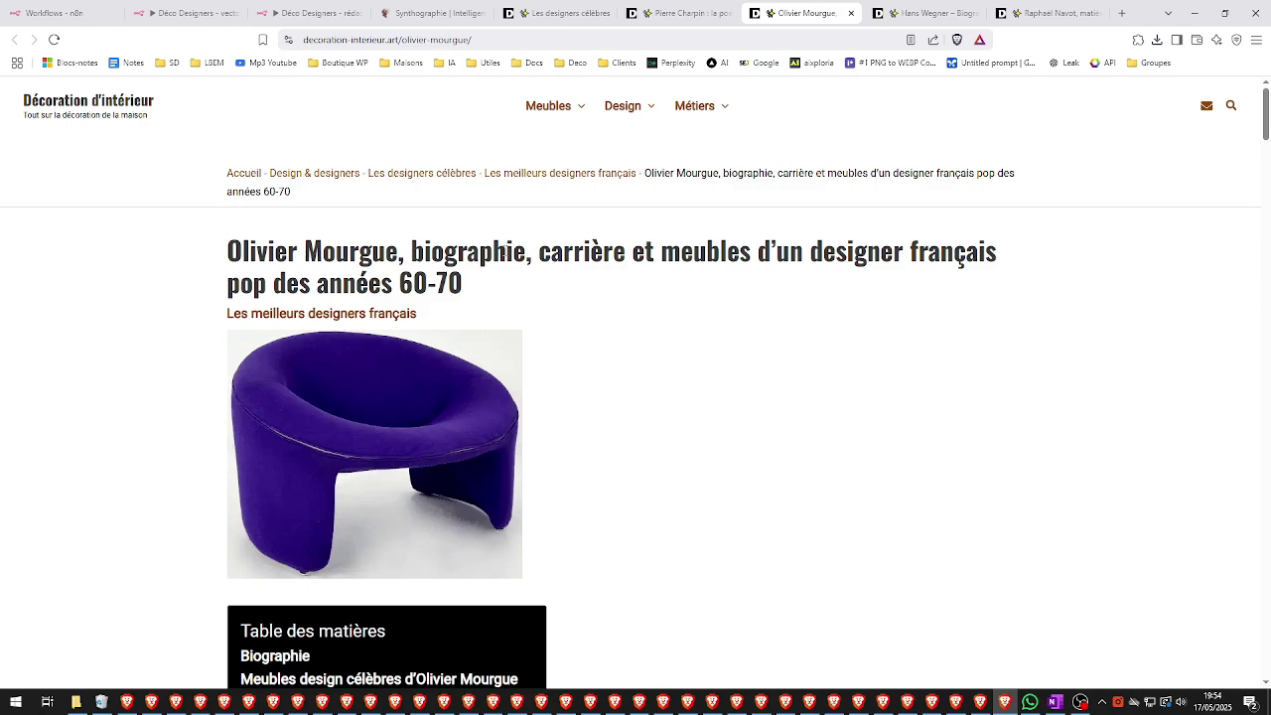
{"action": "triple_click", "coordinate": [544, 253]}
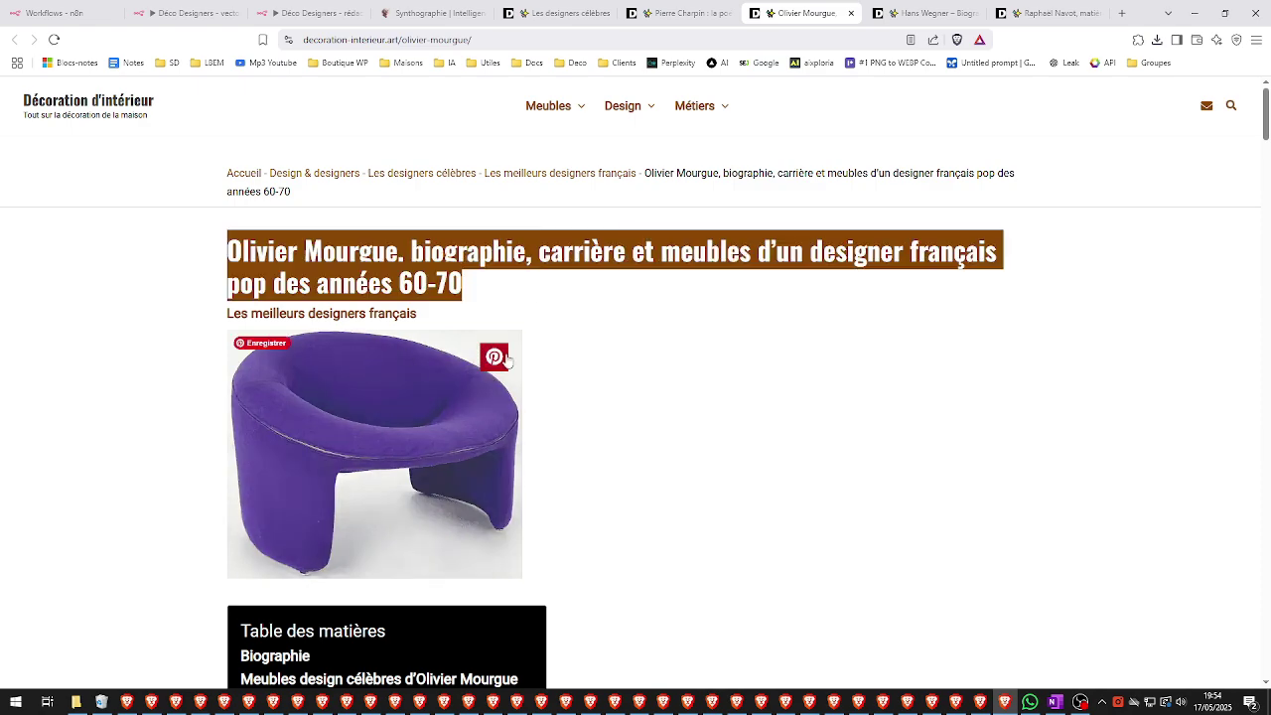
Step: Examine the Olivier Mourgue article's biography and the Chaise Djinn section with its images
{"action": "scroll", "coordinate": [371, 356], "scroll_direction": "down", "scroll_amount": 3}
{"action": "scroll", "coordinate": [379, 248], "scroll_direction": "down", "scroll_amount": 9}
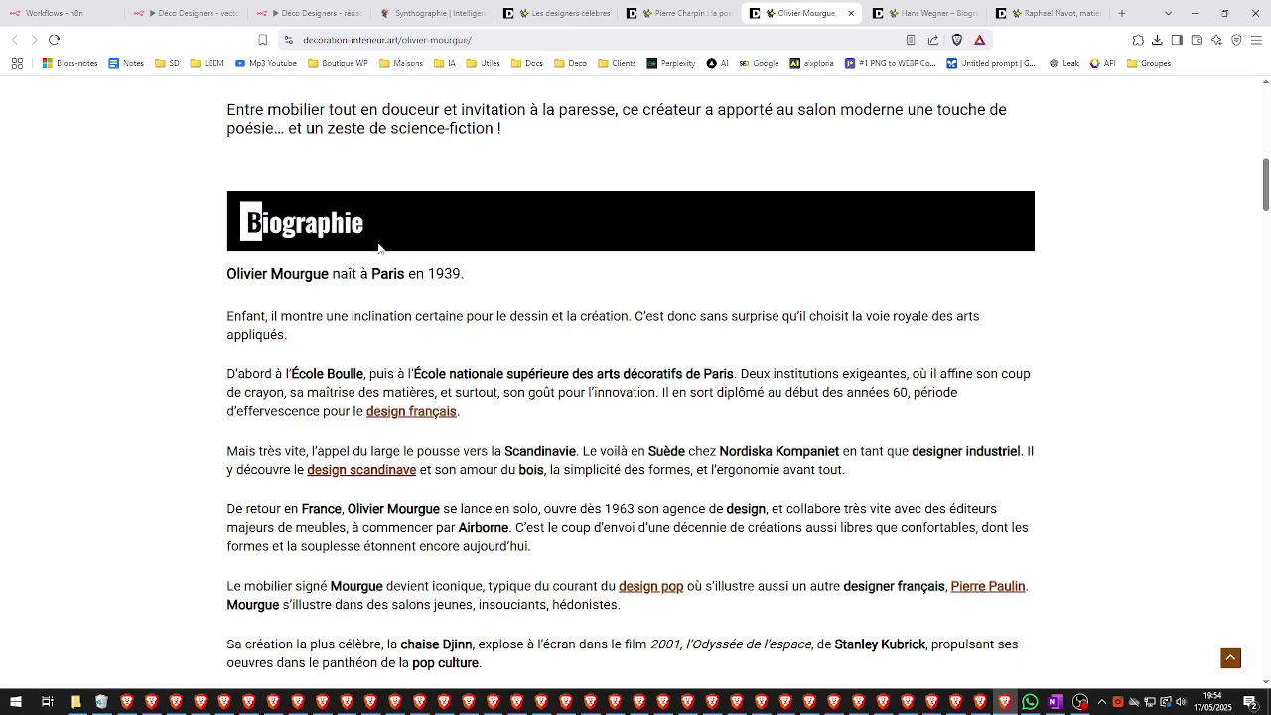
{"action": "scroll", "coordinate": [433, 358], "scroll_direction": "down", "scroll_amount": 7}
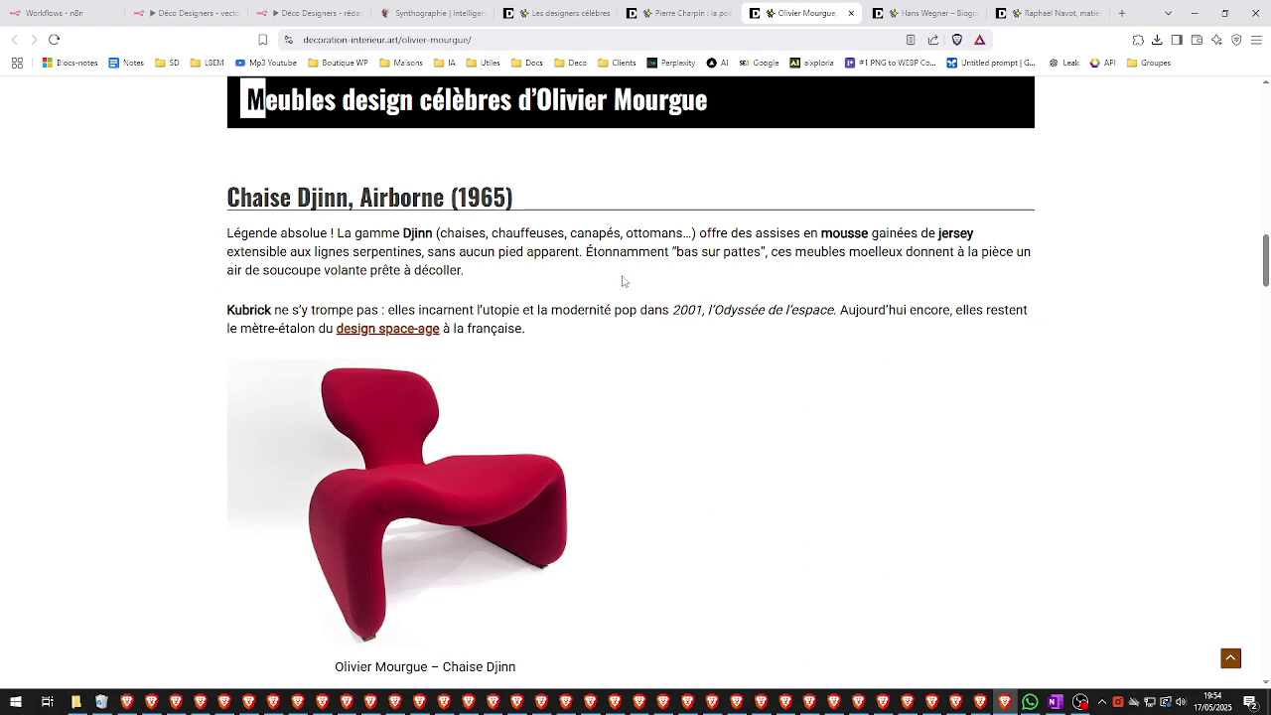
{"action": "scroll", "coordinate": [623, 281], "scroll_direction": "up", "scroll_amount": 1}
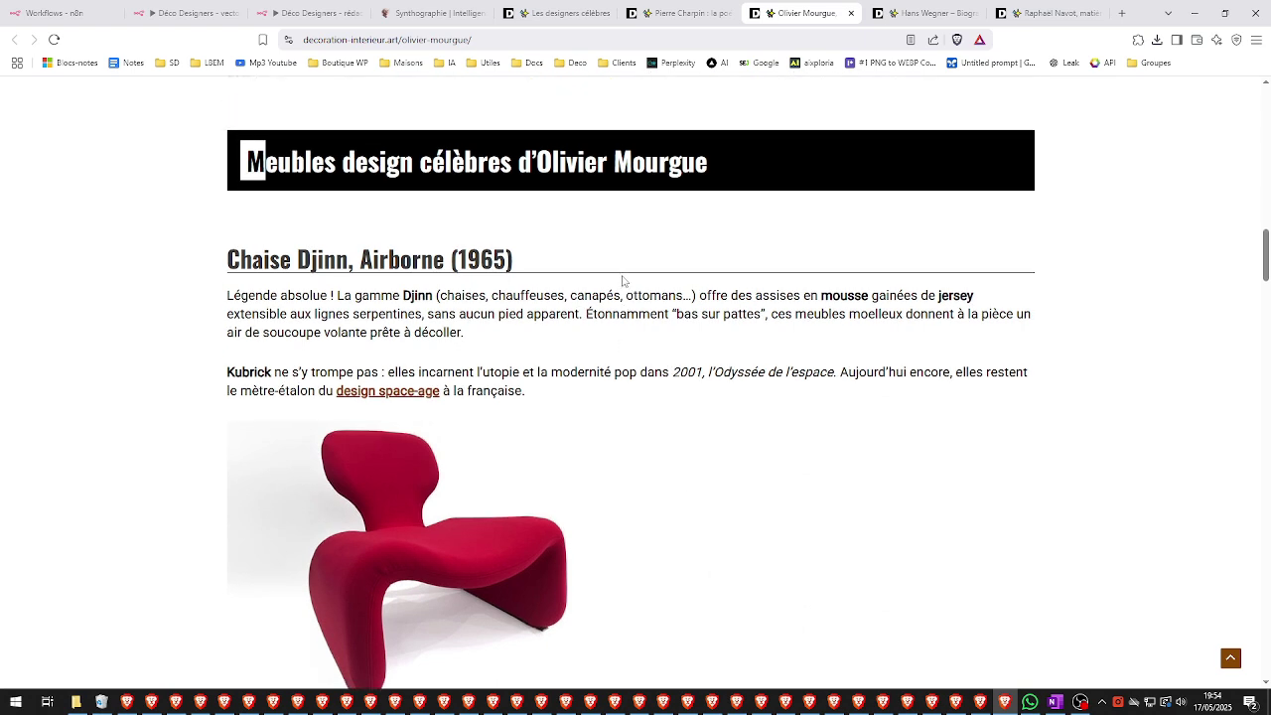
{"action": "scroll", "coordinate": [623, 281], "scroll_direction": "down", "scroll_amount": 2}
{"action": "scroll", "coordinate": [622, 278], "scroll_direction": "down", "scroll_amount": 3}
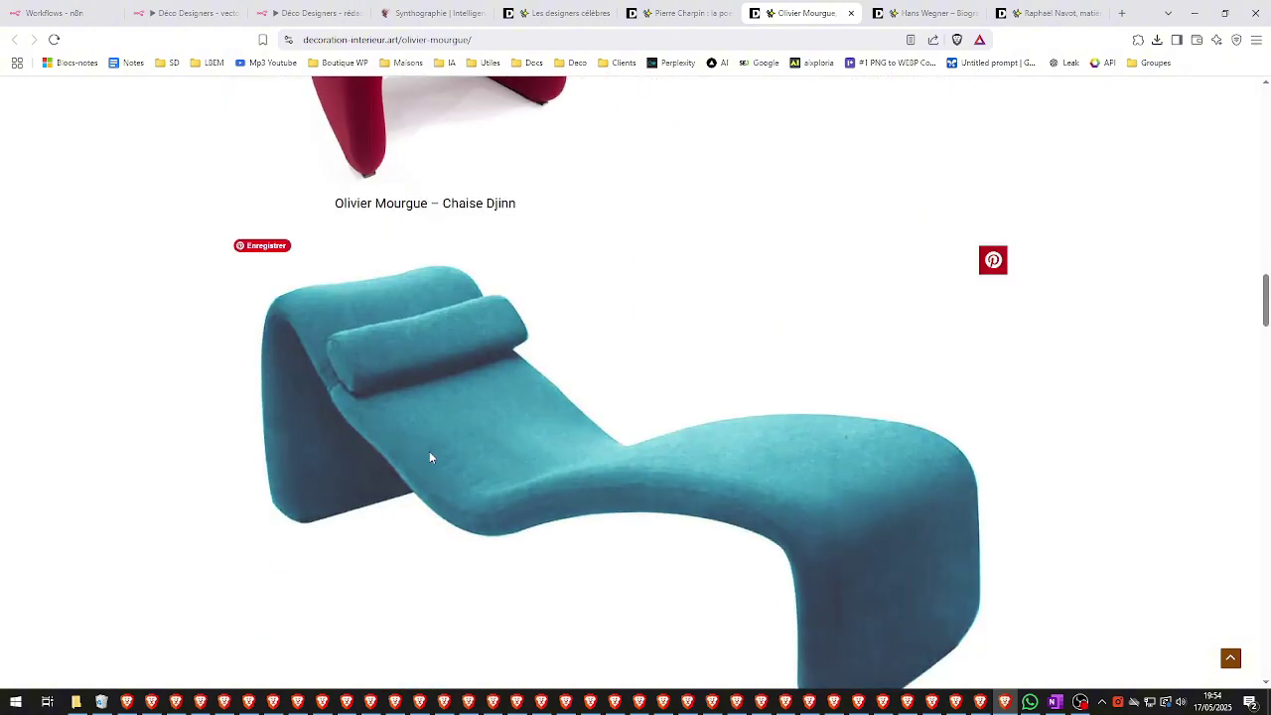
Step: Review the Joker, Bouloum and Montréal furniture sections, highlighting the captions under the Chaise Bouloum and Fauteuil Montréal images
{"action": "scroll", "coordinate": [429, 454], "scroll_direction": "down", "scroll_amount": 3}
{"action": "scroll", "coordinate": [449, 405], "scroll_direction": "down", "scroll_amount": 4}
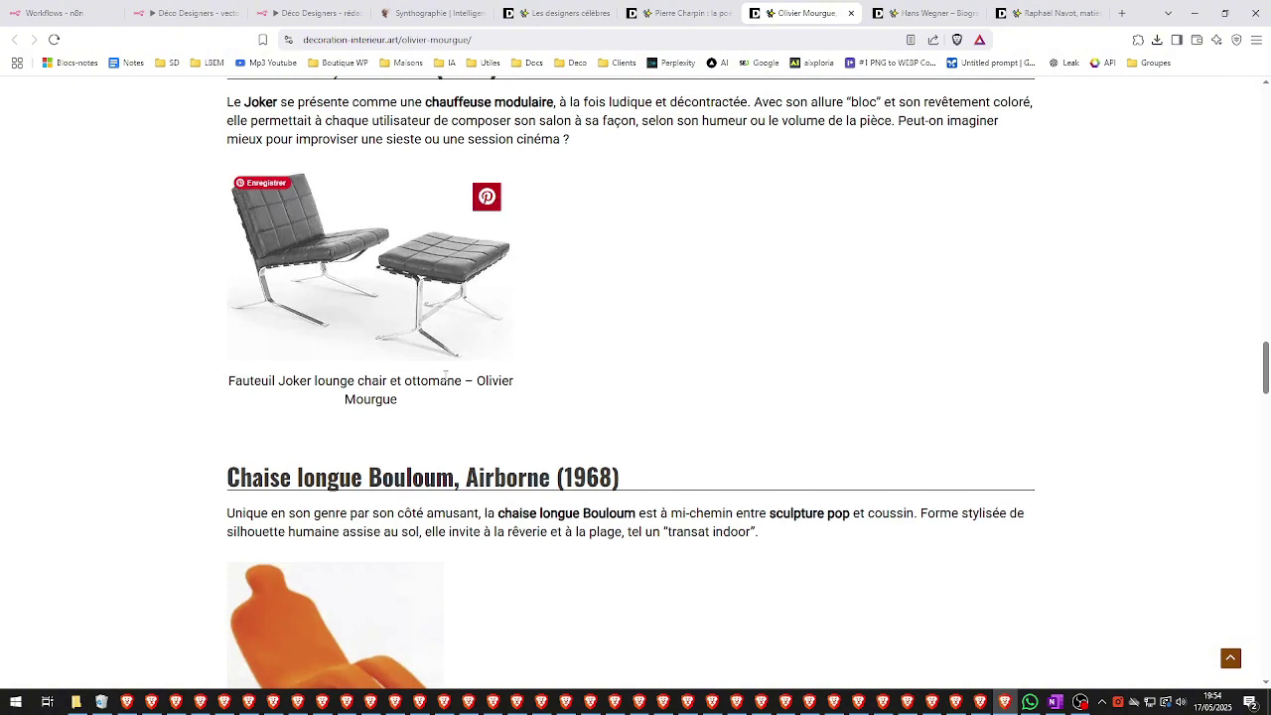
{"action": "scroll", "coordinate": [442, 392], "scroll_direction": "down", "scroll_amount": 2}
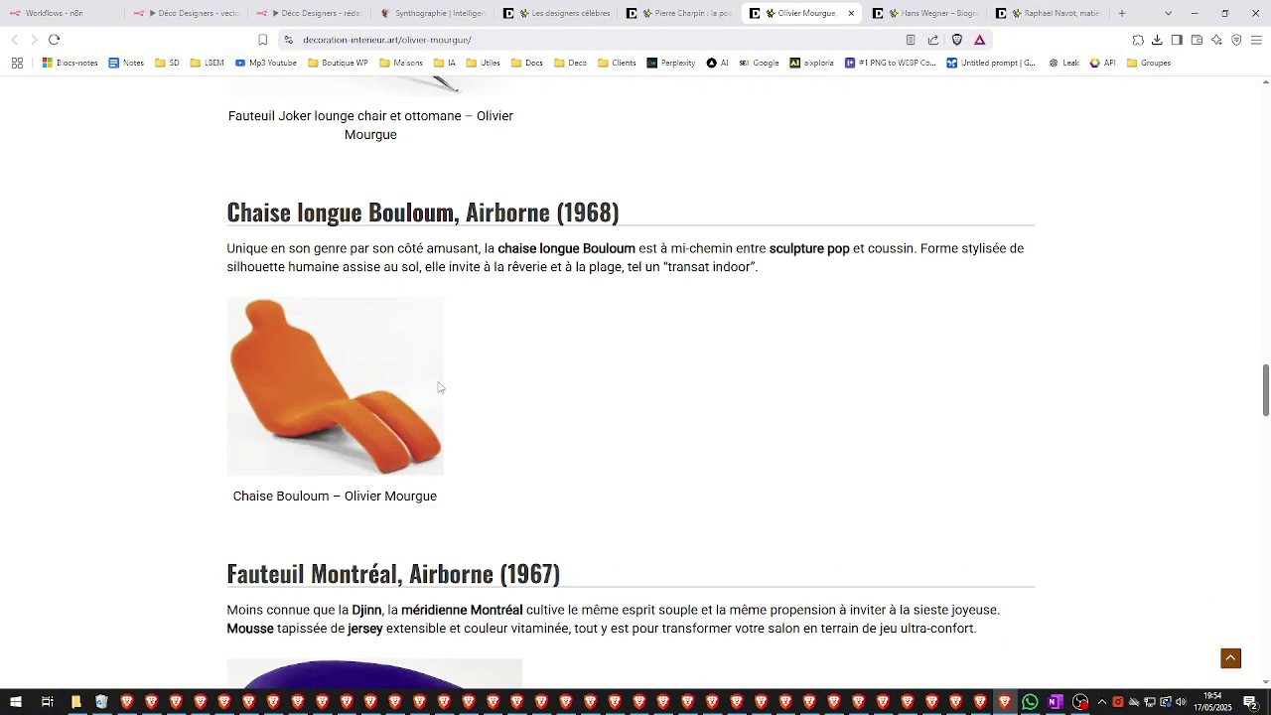
{"action": "triple_click", "coordinate": [311, 494]}
{"action": "scroll", "coordinate": [363, 526], "scroll_direction": "down", "scroll_amount": 5}
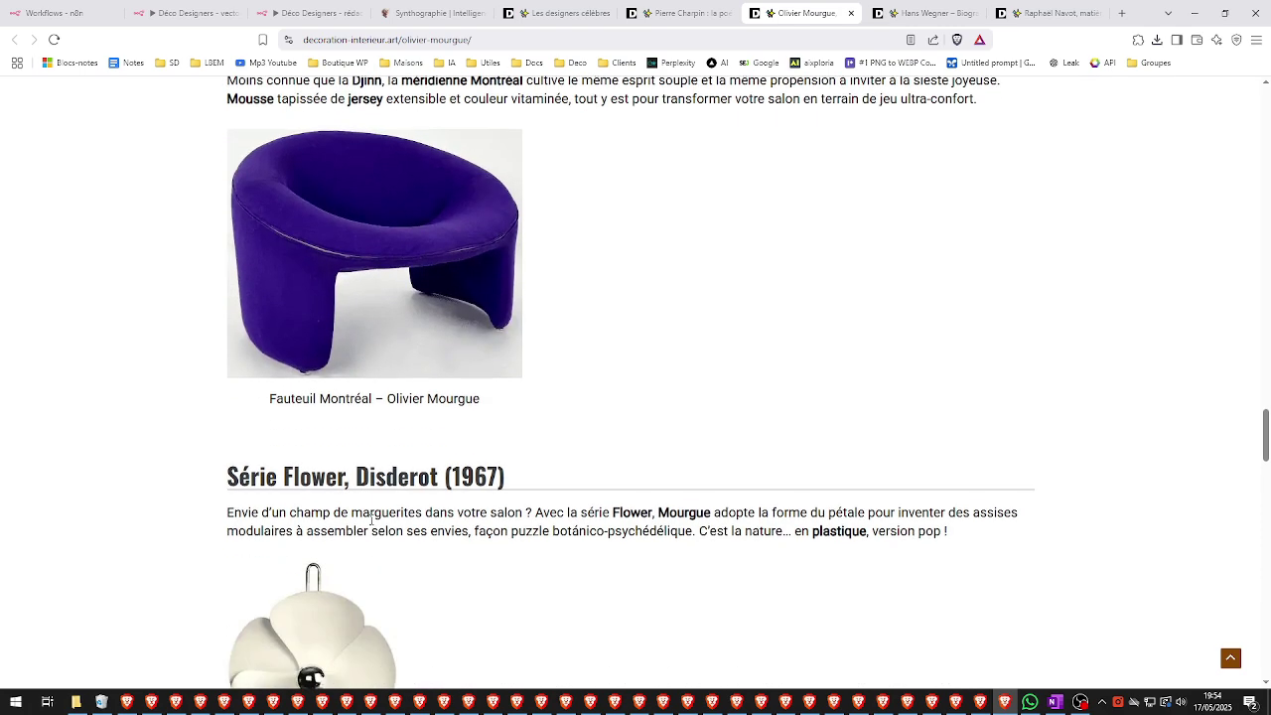
{"action": "triple_click", "coordinate": [387, 399]}
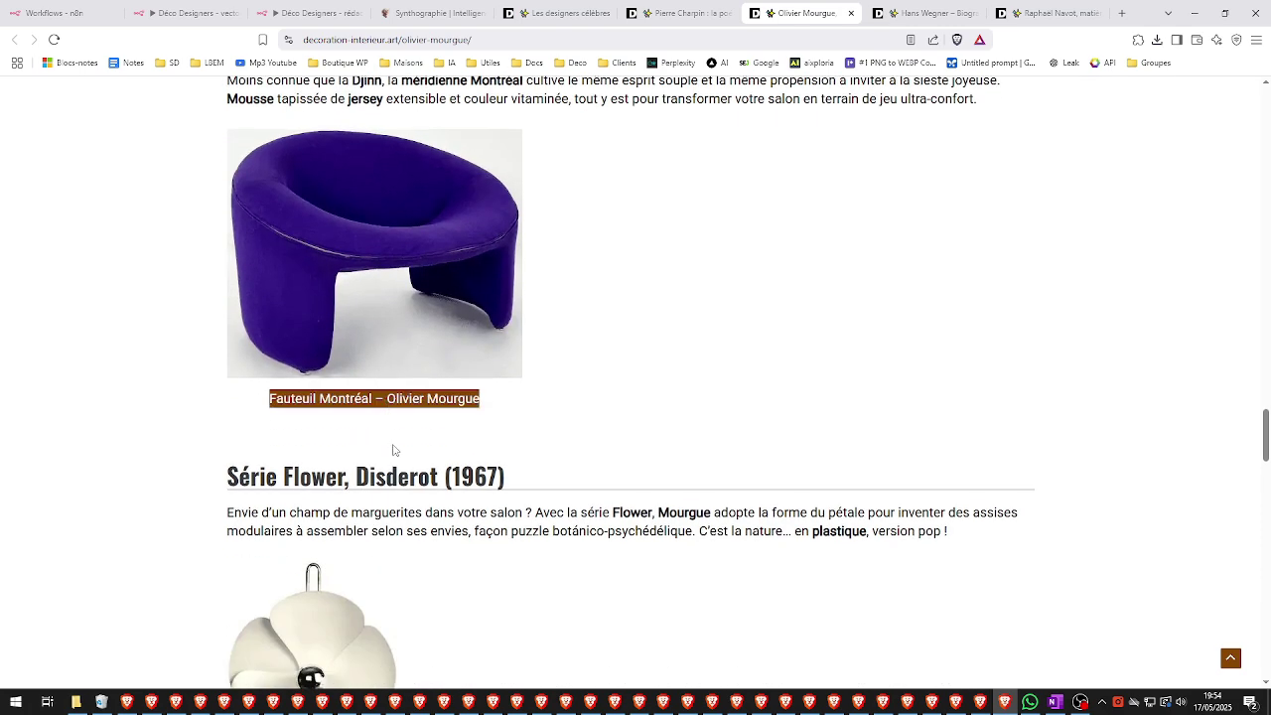
{"action": "scroll", "coordinate": [547, 454], "scroll_direction": "up", "scroll_amount": 12}
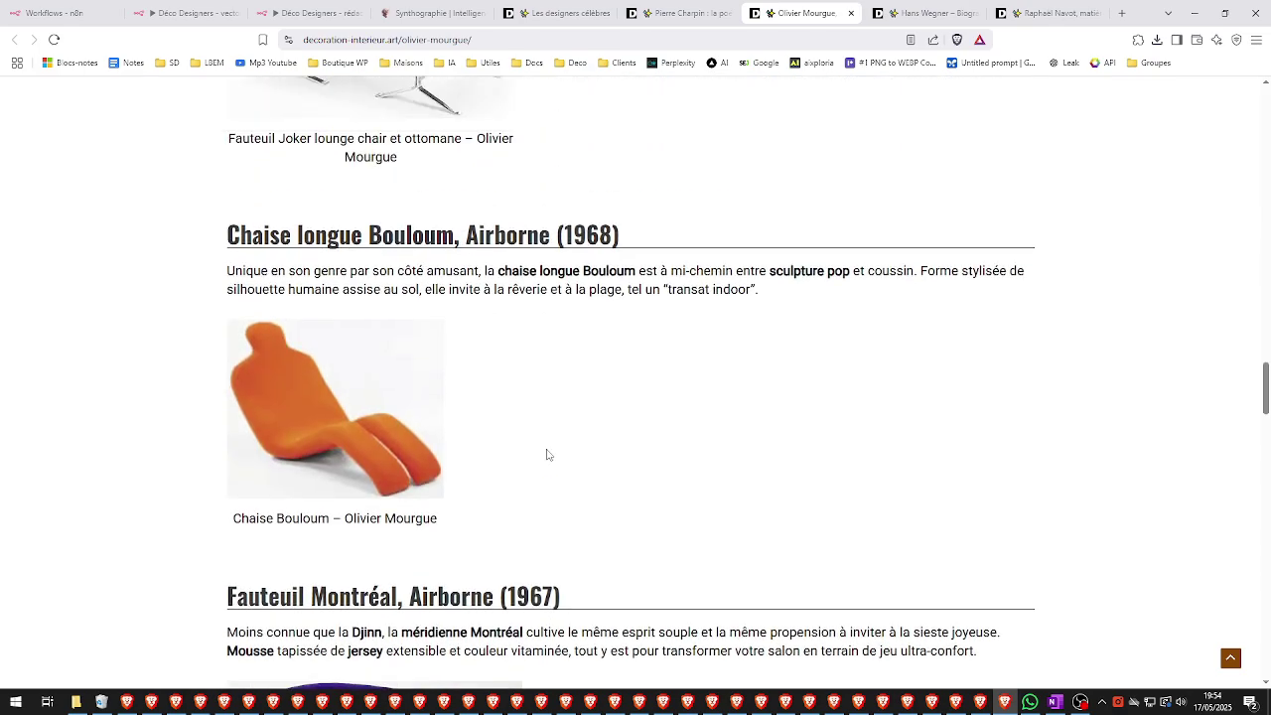
Step: Return to the Olivier Mourgue article's Biographie section, and switch to the Déco Designers - vectorisation workflow
{"action": "scroll", "coordinate": [548, 454], "scroll_direction": "up", "scroll_amount": 15}
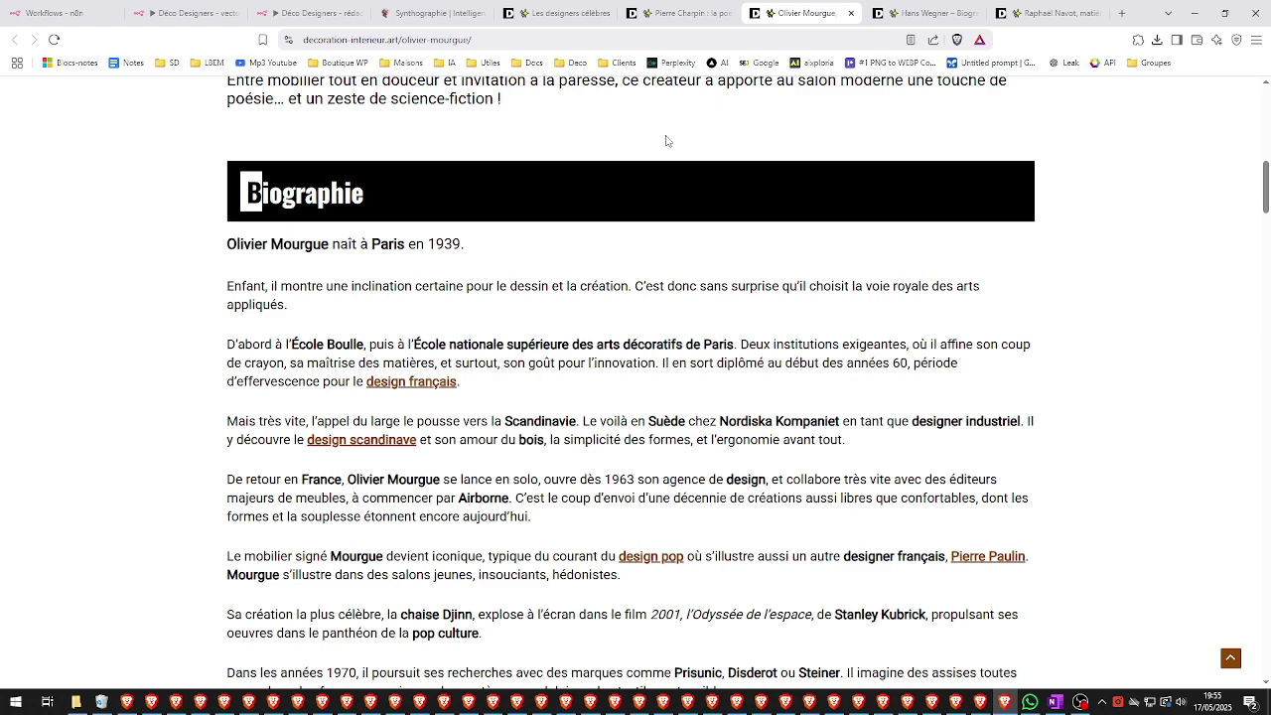
{"action": "left_click", "coordinate": [210, 10]}
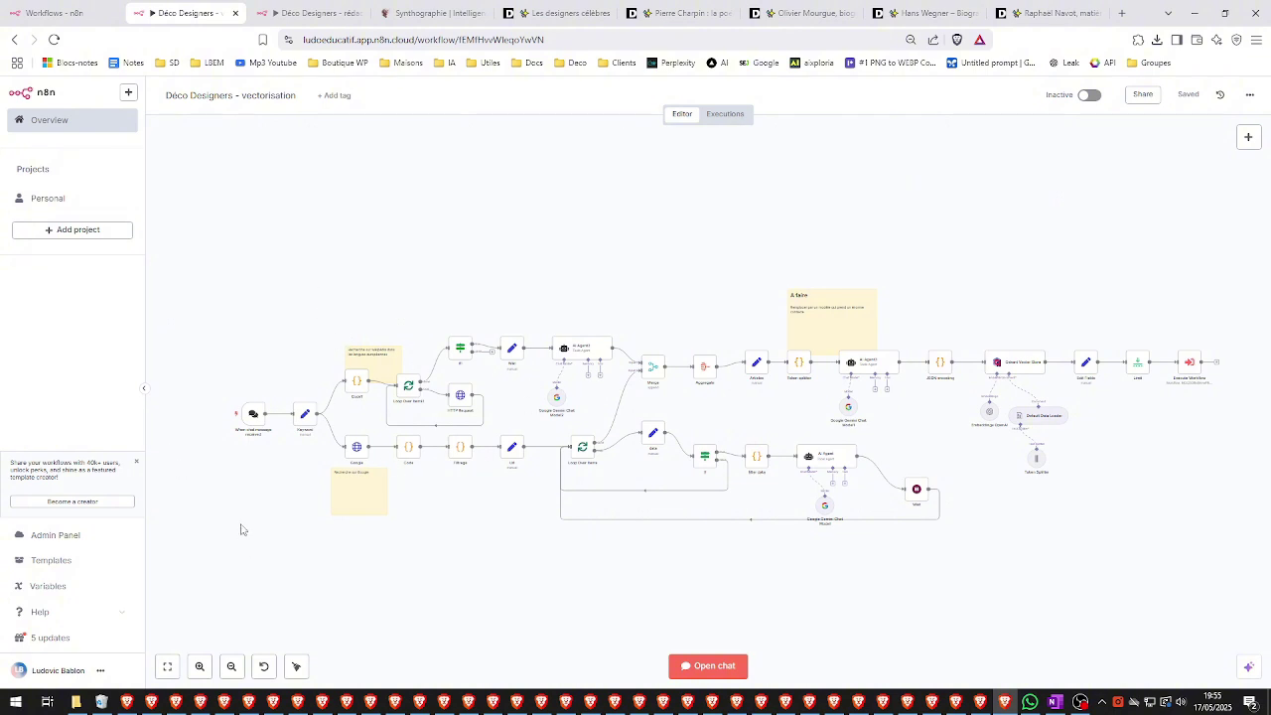
{"action": "scroll", "coordinate": [240, 529], "scroll_direction": "down", "scroll_amount": 2}
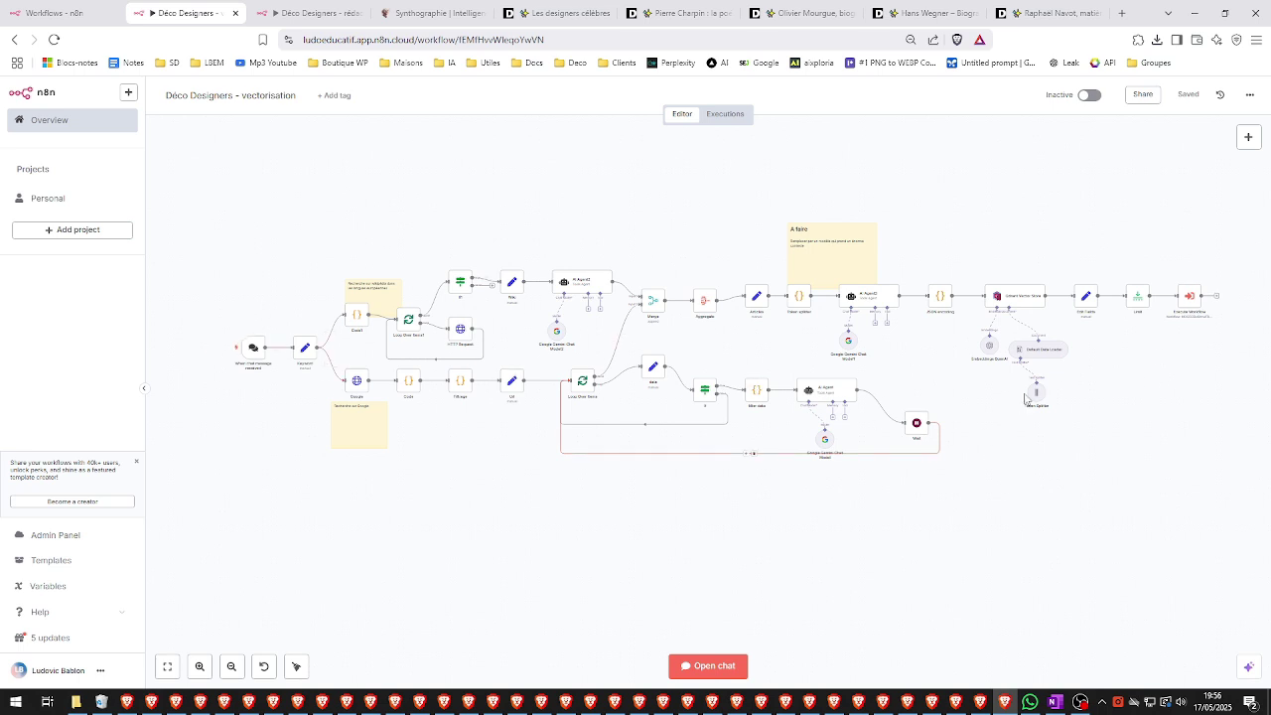
Step: Compare the Déco Designers - rédaction workflow with the vectorisation workflow, ending on vectorisation
{"action": "left_click", "coordinate": [313, 12]}
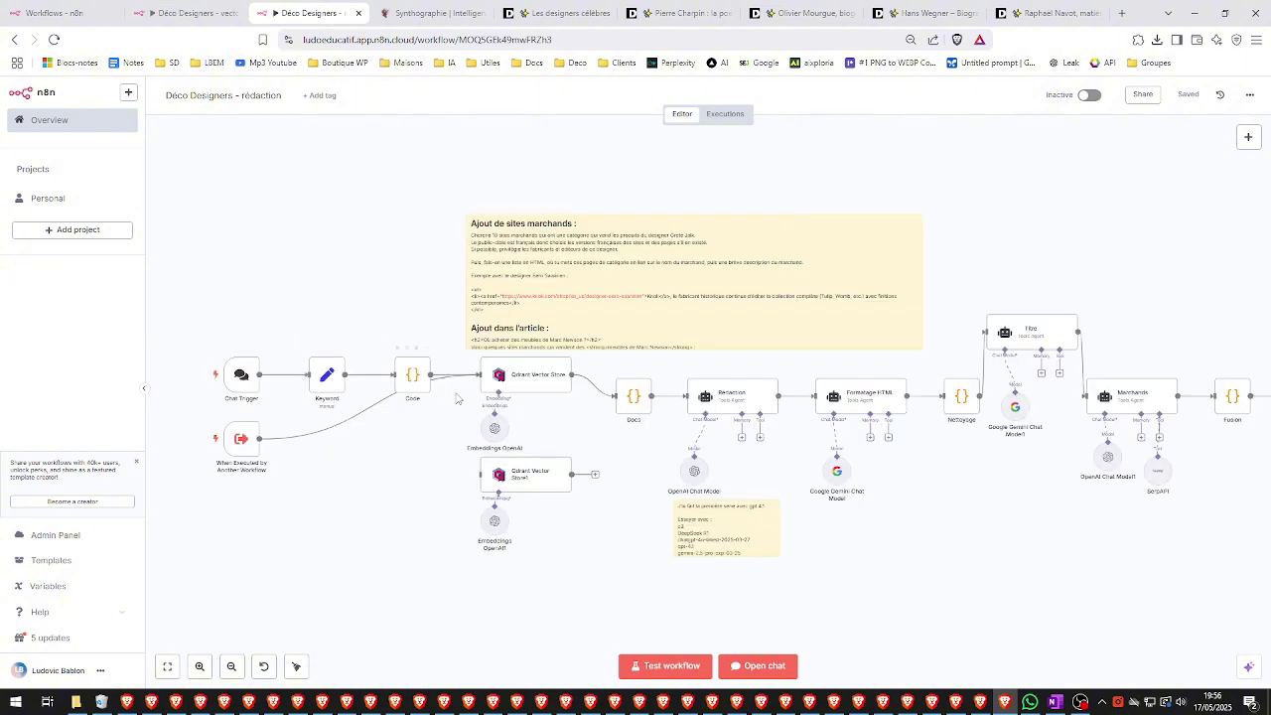
{"action": "left_click_drag", "start_coordinate": [1082, 537], "coordinate": [1045, 475]}
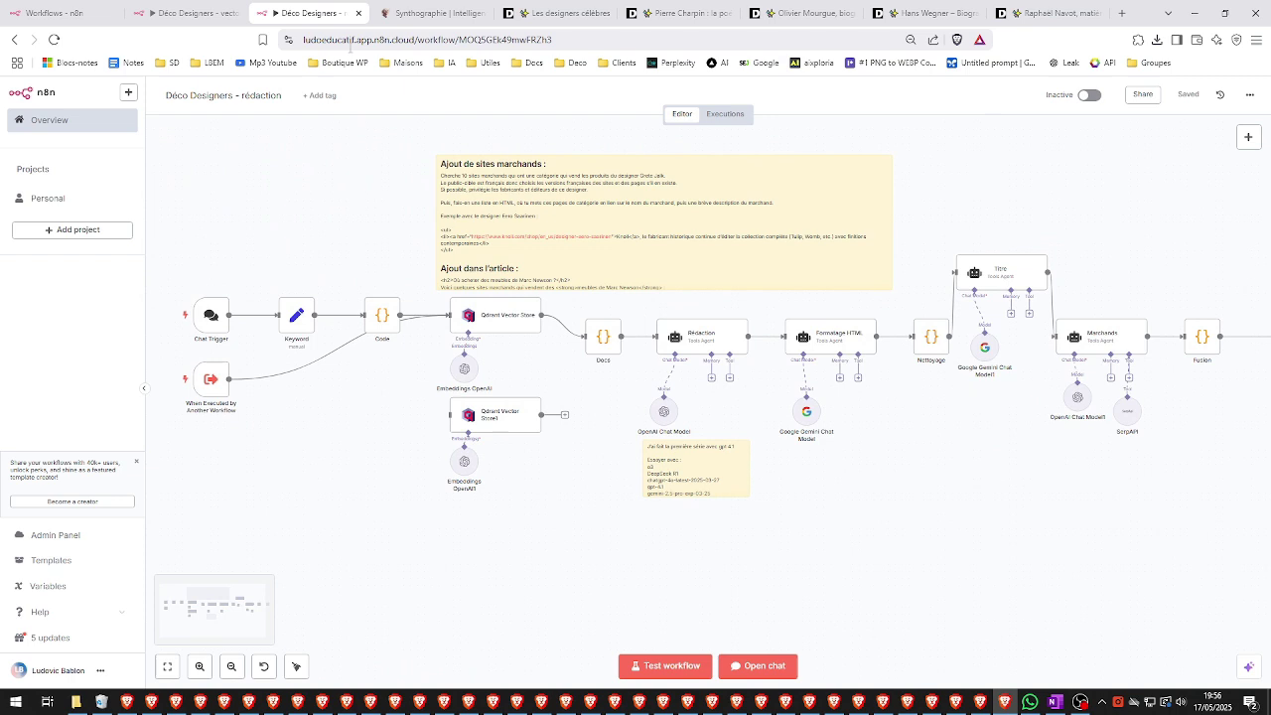
{"action": "left_click", "coordinate": [154, 8]}
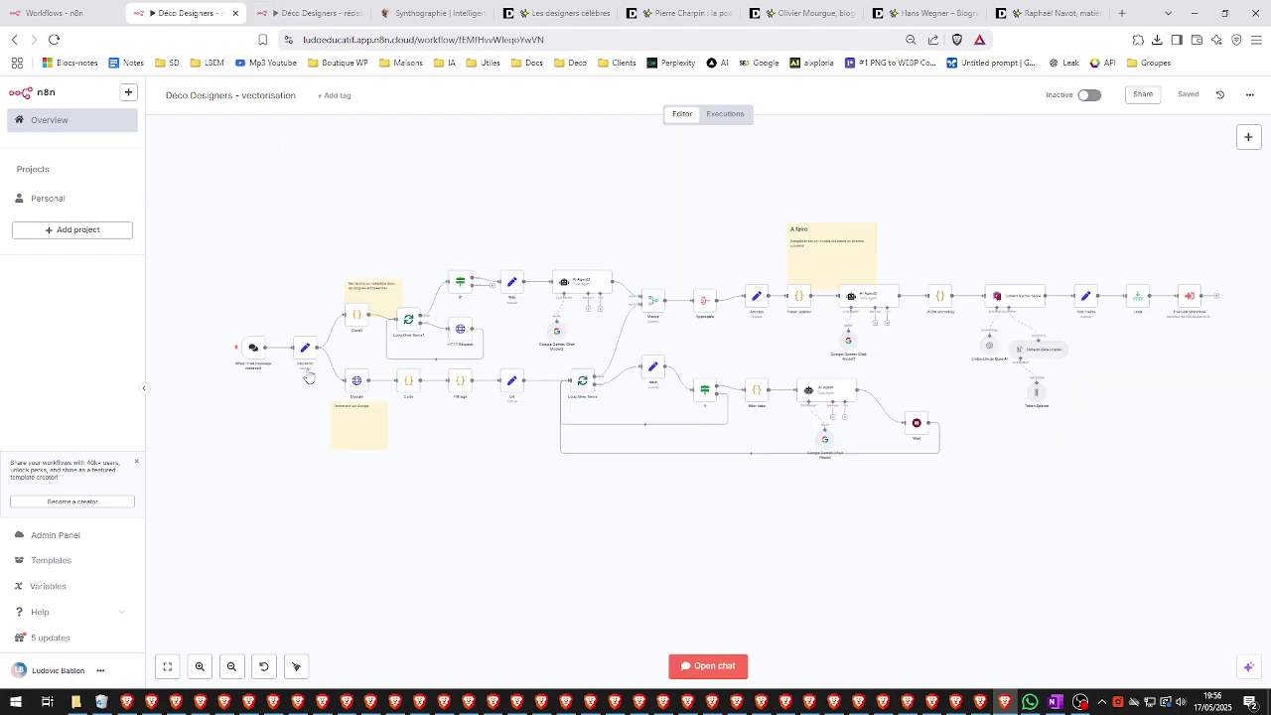
{"action": "left_click", "coordinate": [320, 12]}
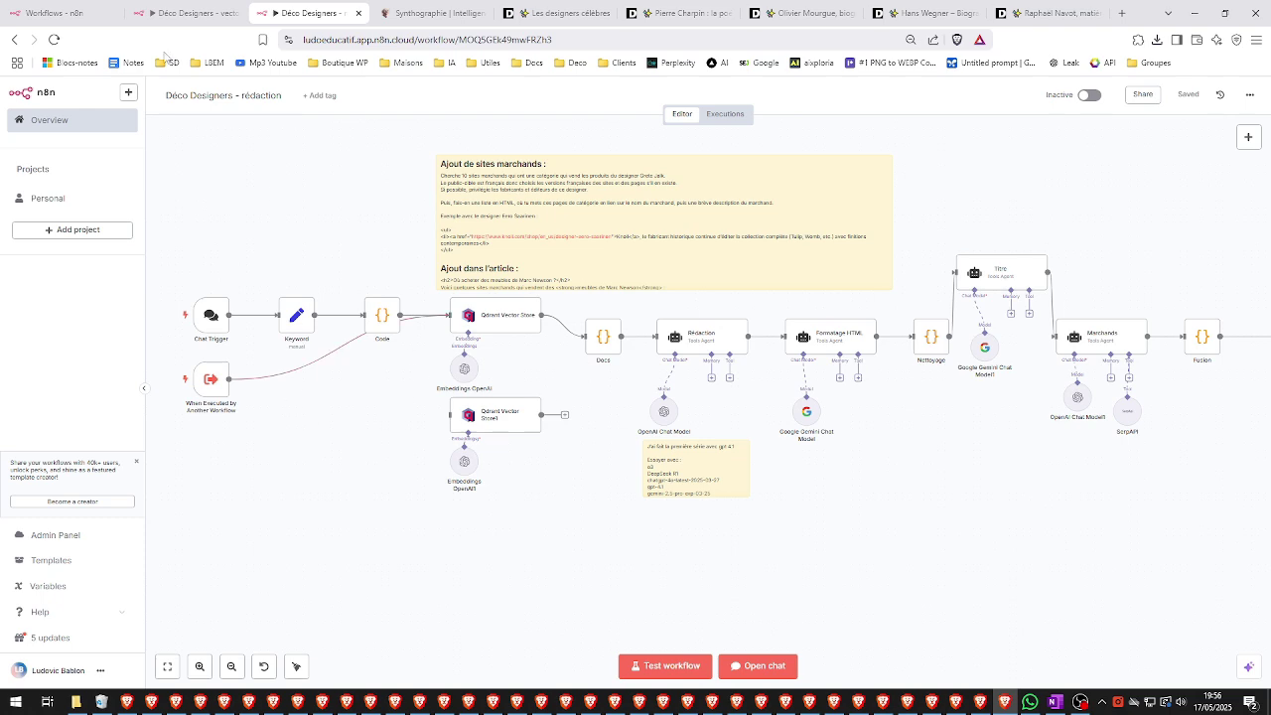
{"action": "left_click", "coordinate": [183, 13]}
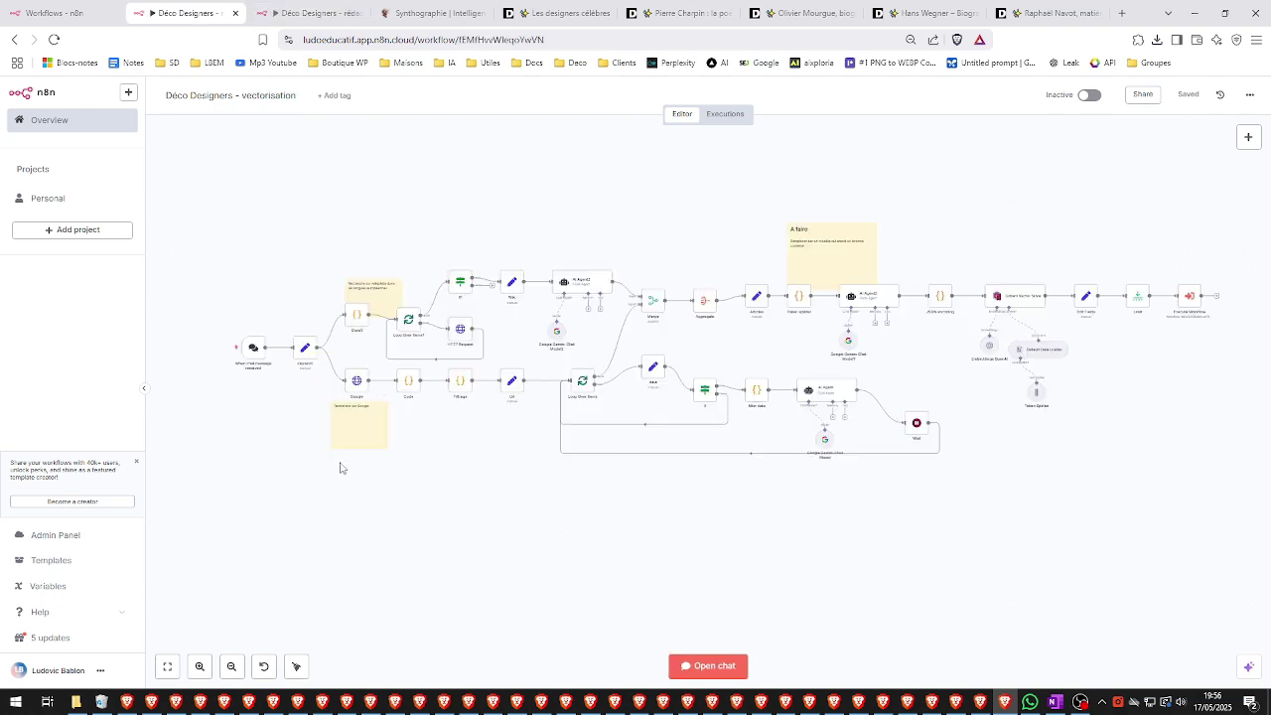
Step: Examine the vectorisation workflow's Wikipedia and Google search branches, from the Keyword node through the loops to the AI Agent
{"action": "scroll", "coordinate": [339, 467], "scroll_direction": "up", "scroll_amount": 5}
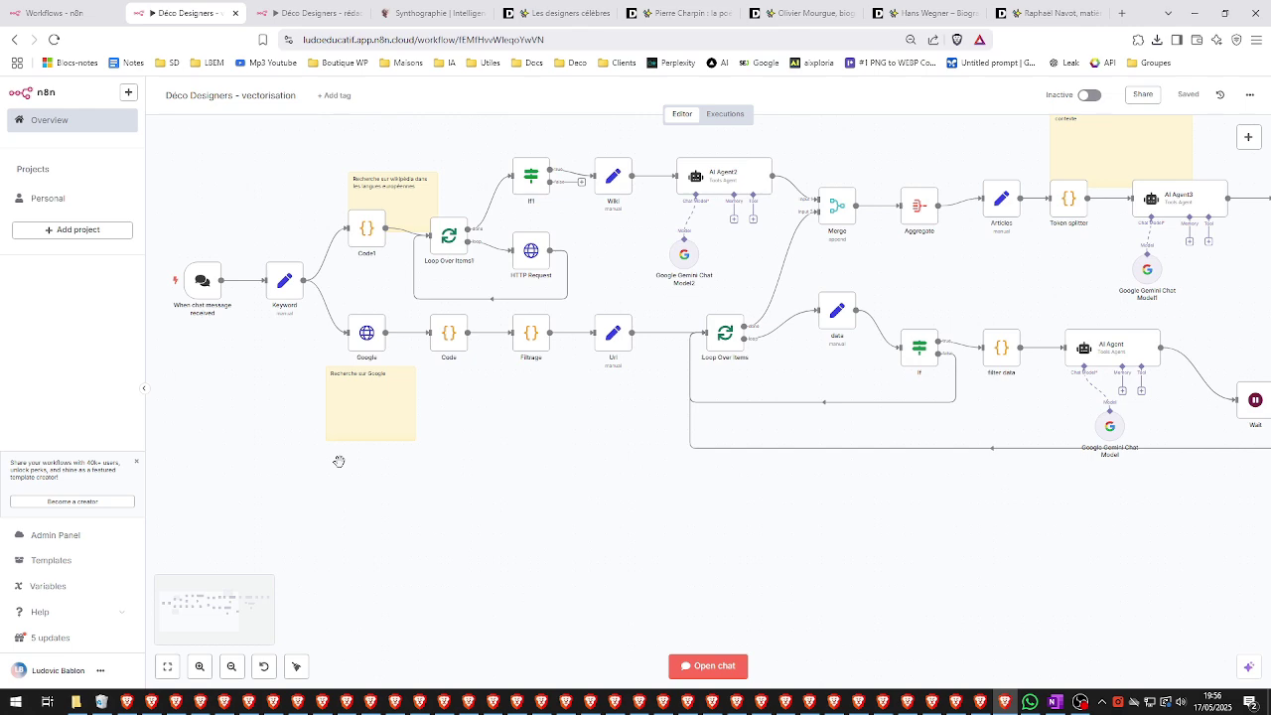
{"action": "scroll", "coordinate": [339, 462], "scroll_direction": "up", "scroll_amount": 1}
{"action": "scroll", "coordinate": [339, 465], "scroll_direction": "up", "scroll_amount": 3}
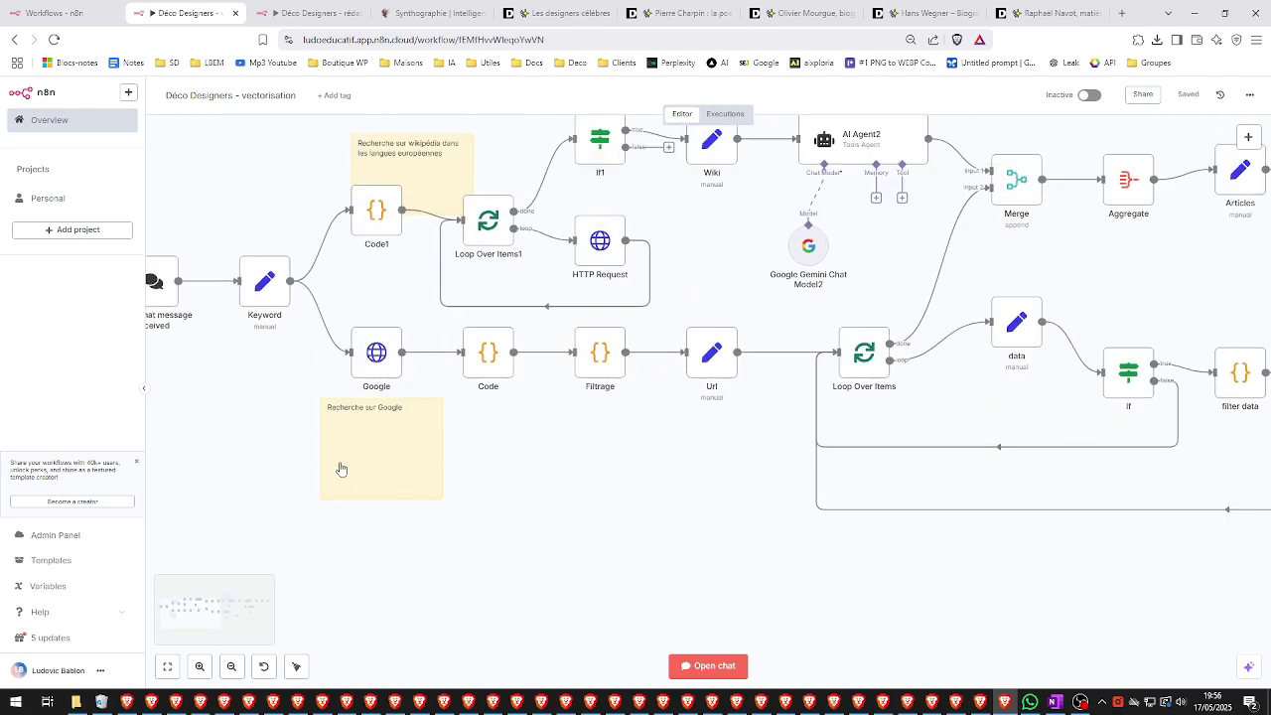
{"action": "scroll", "coordinate": [340, 469], "scroll_direction": "up", "scroll_amount": 3}
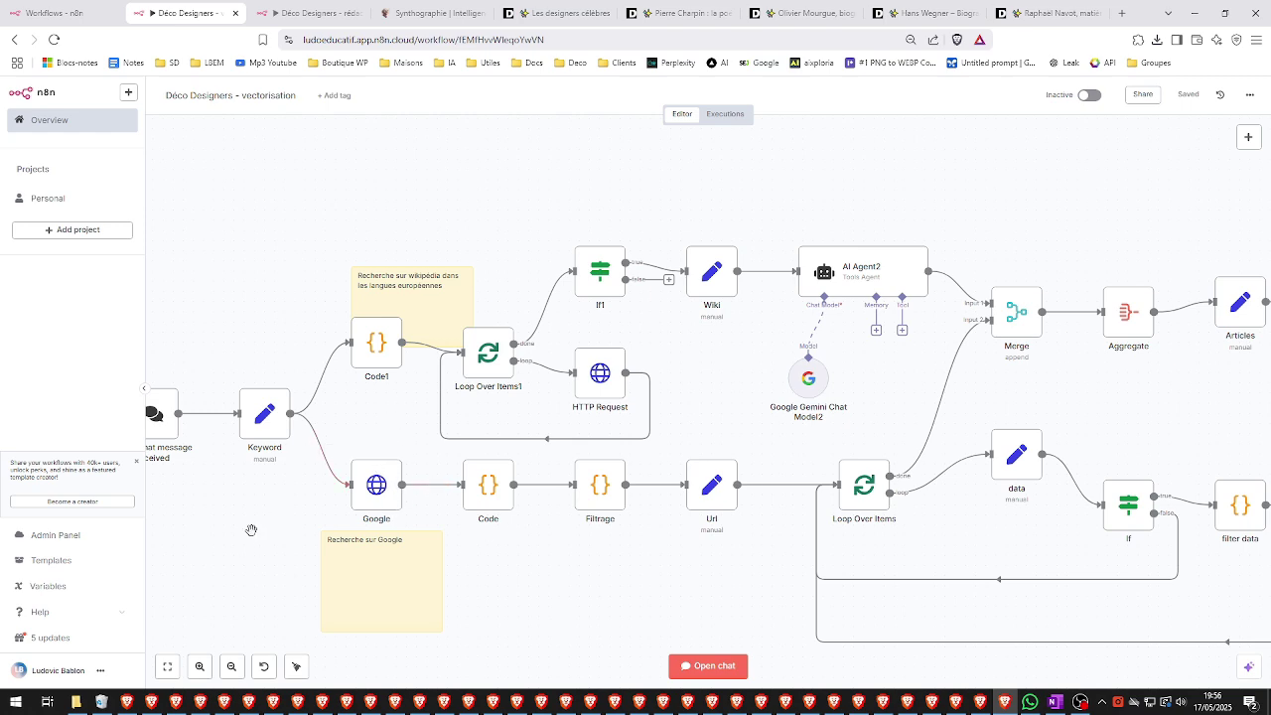
{"action": "scroll", "coordinate": [249, 528], "scroll_direction": "left", "scroll_amount": 2}
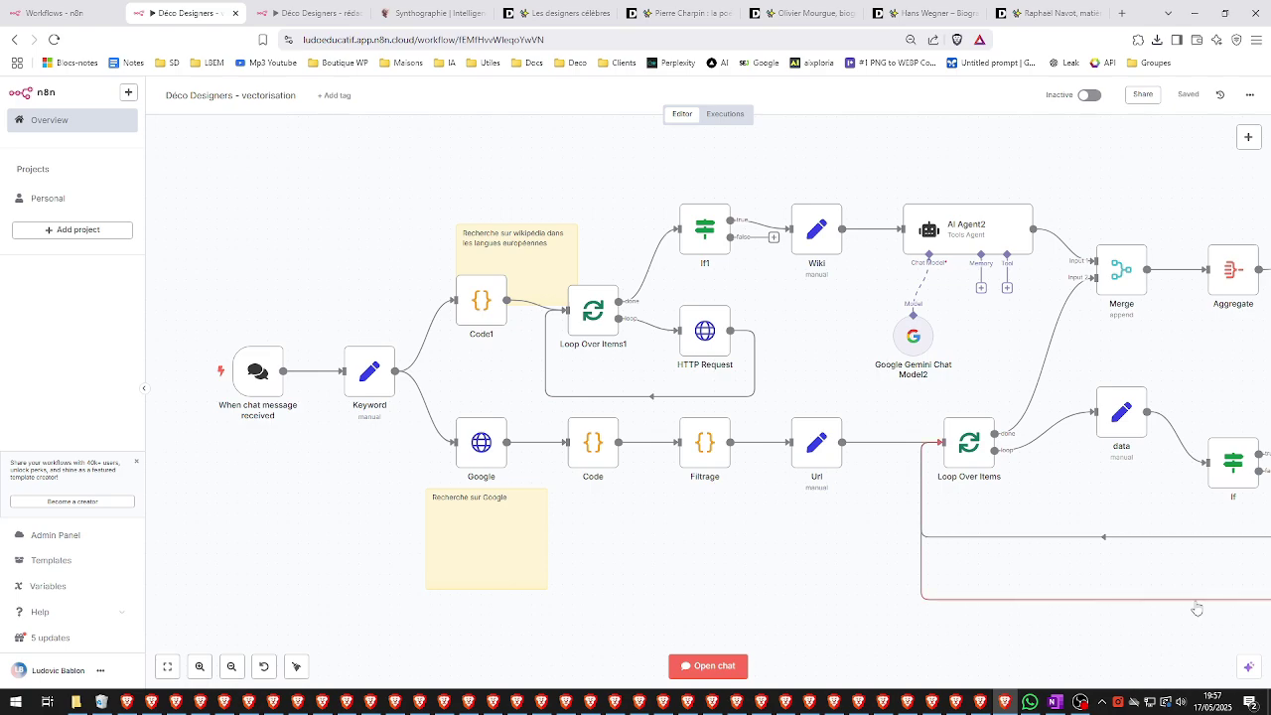
{"action": "left_click_drag", "start_coordinate": [1201, 628], "coordinate": [863, 541]}
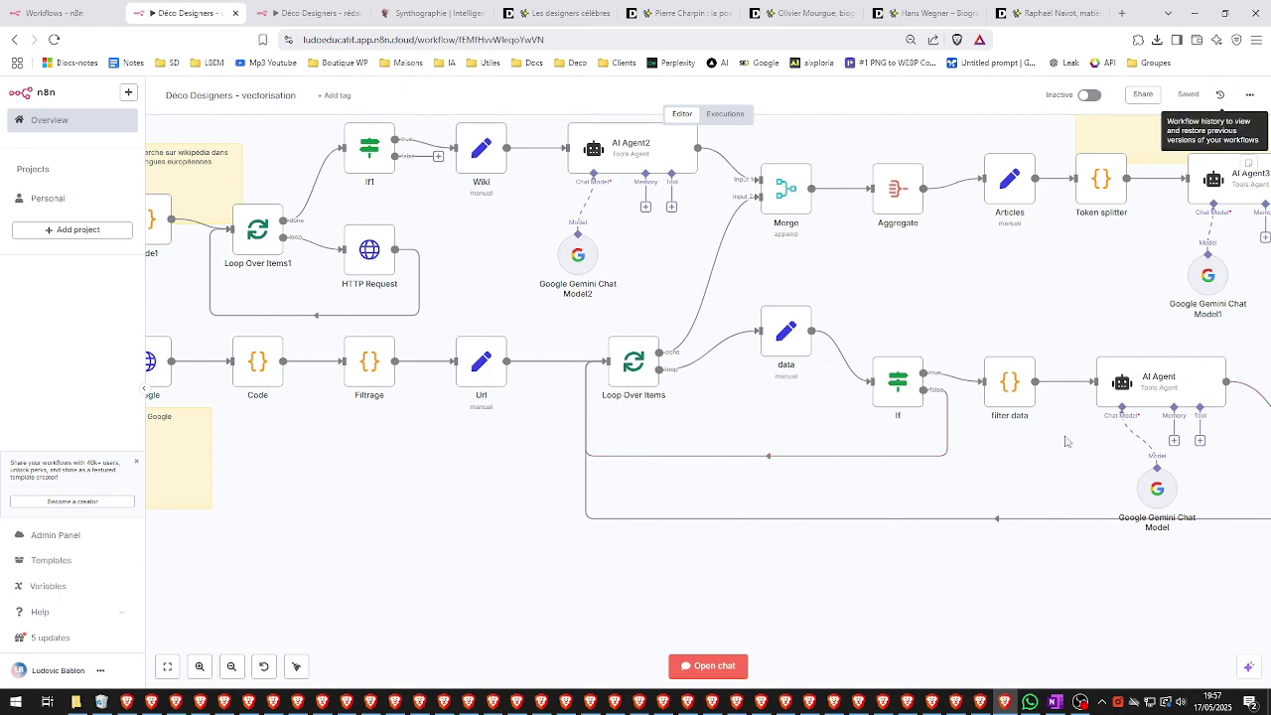
{"action": "left_click_drag", "start_coordinate": [1221, 593], "coordinate": [1221, 447]}
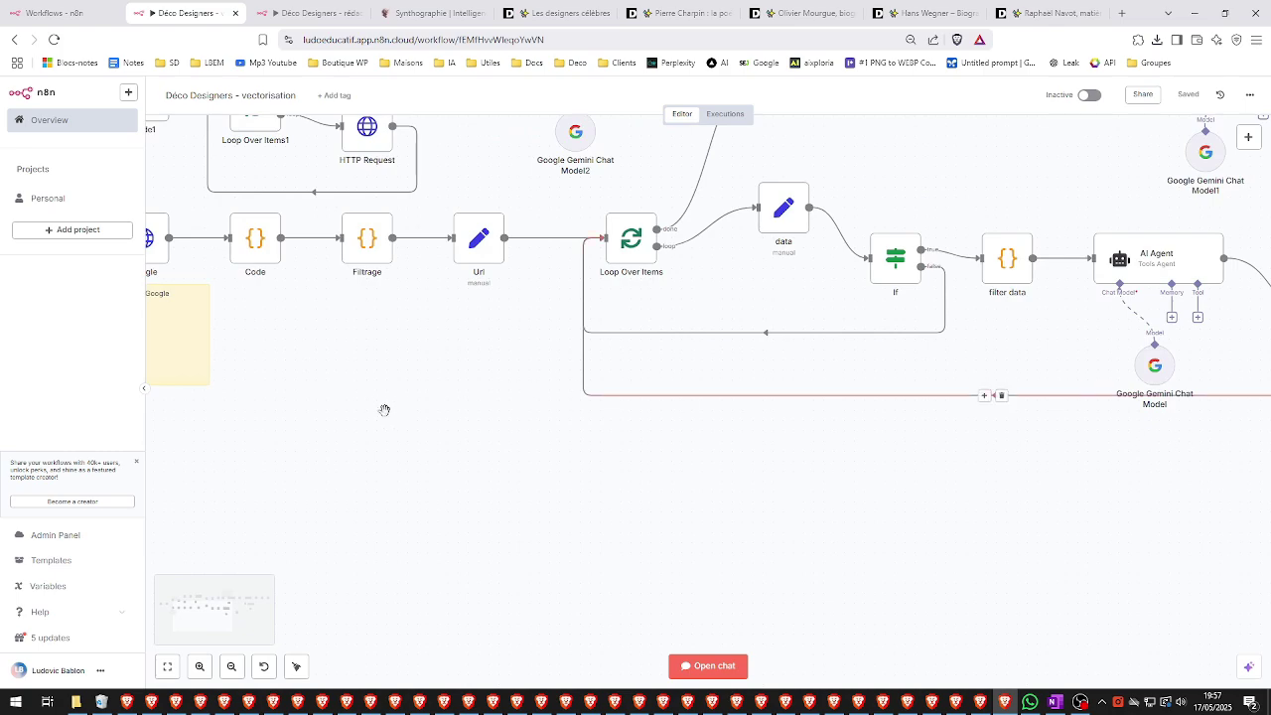
{"action": "left_click_drag", "start_coordinate": [384, 411], "coordinate": [619, 576]}
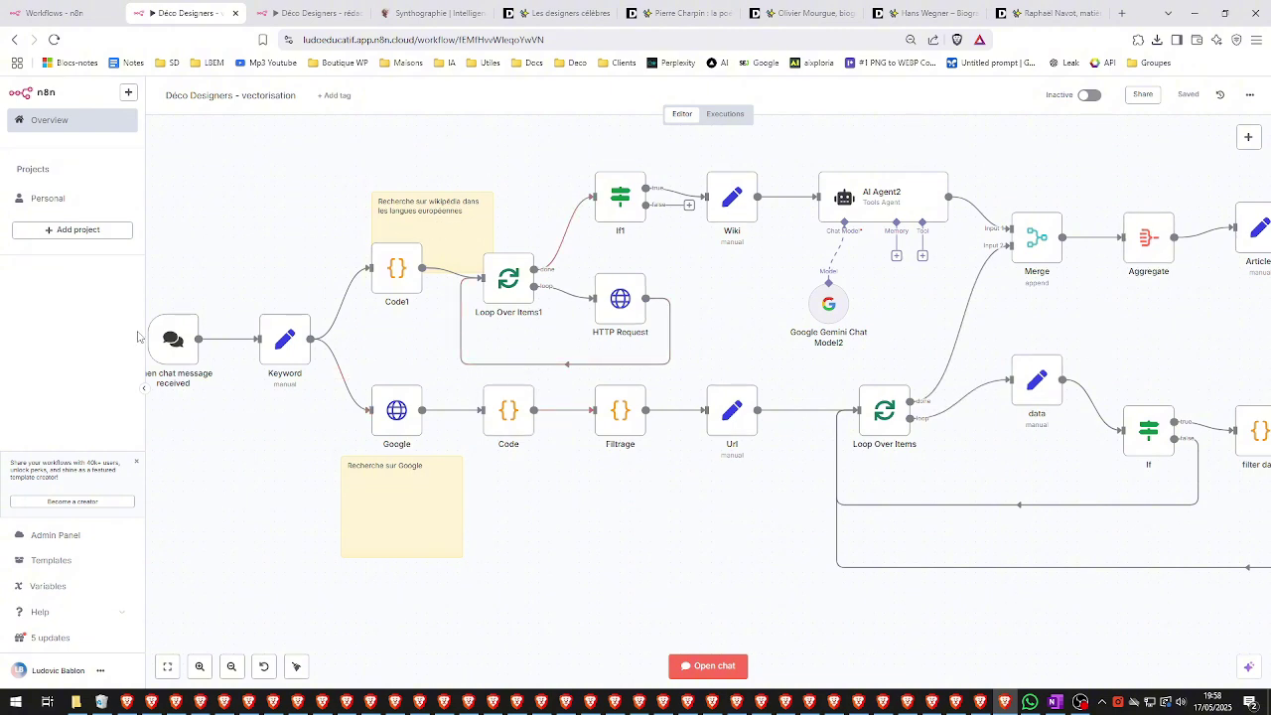
Step: Open the workflow chat and enter "Nom de designer" as the message without sending it
{"action": "mouse_move", "coordinate": [167, 359]}
{"action": "left_click", "coordinate": [724, 671]}
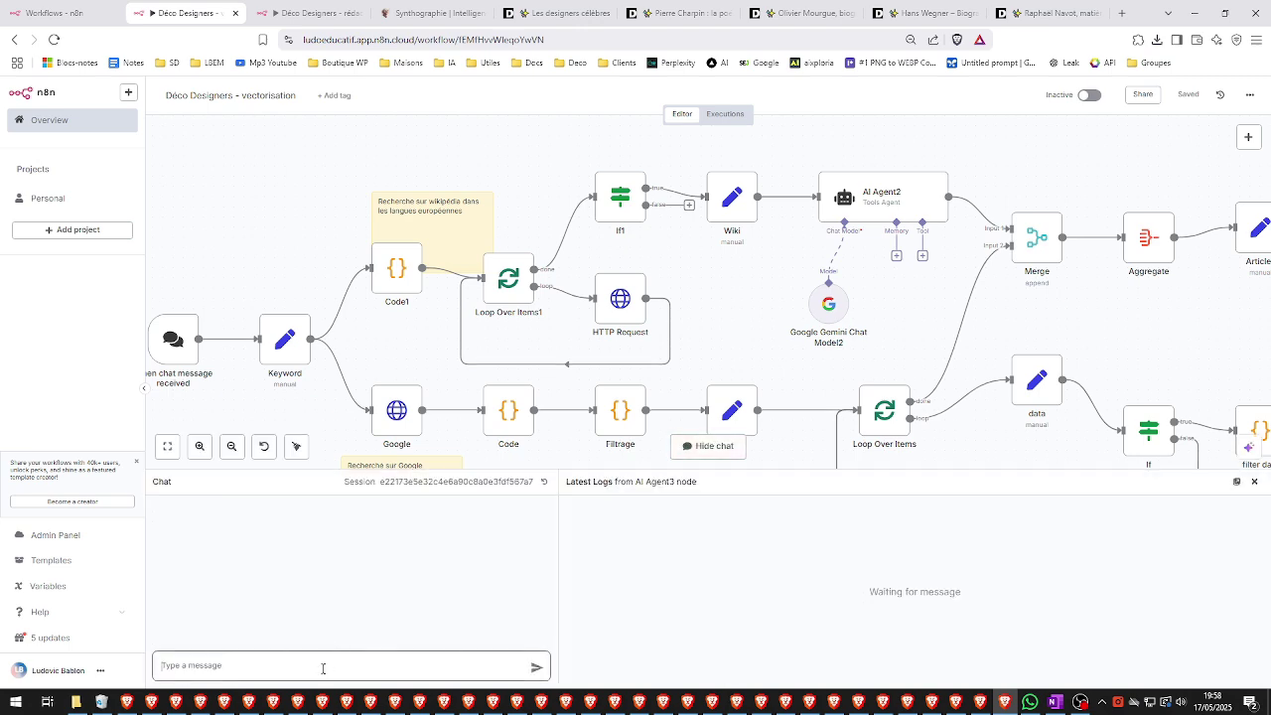
{"action": "type", "text": "Nom de designer"}
{"action": "mouse_move", "coordinate": [171, 325]}
{"action": "mouse_move", "coordinate": [285, 359]}
{"action": "left_click", "coordinate": [1059, 435]}
Step: Try moving the group of loop nodes from data to Wait below the Google search branch, and undo the move
{"action": "scroll", "coordinate": [1056, 410], "scroll_direction": "down", "scroll_amount": 1}
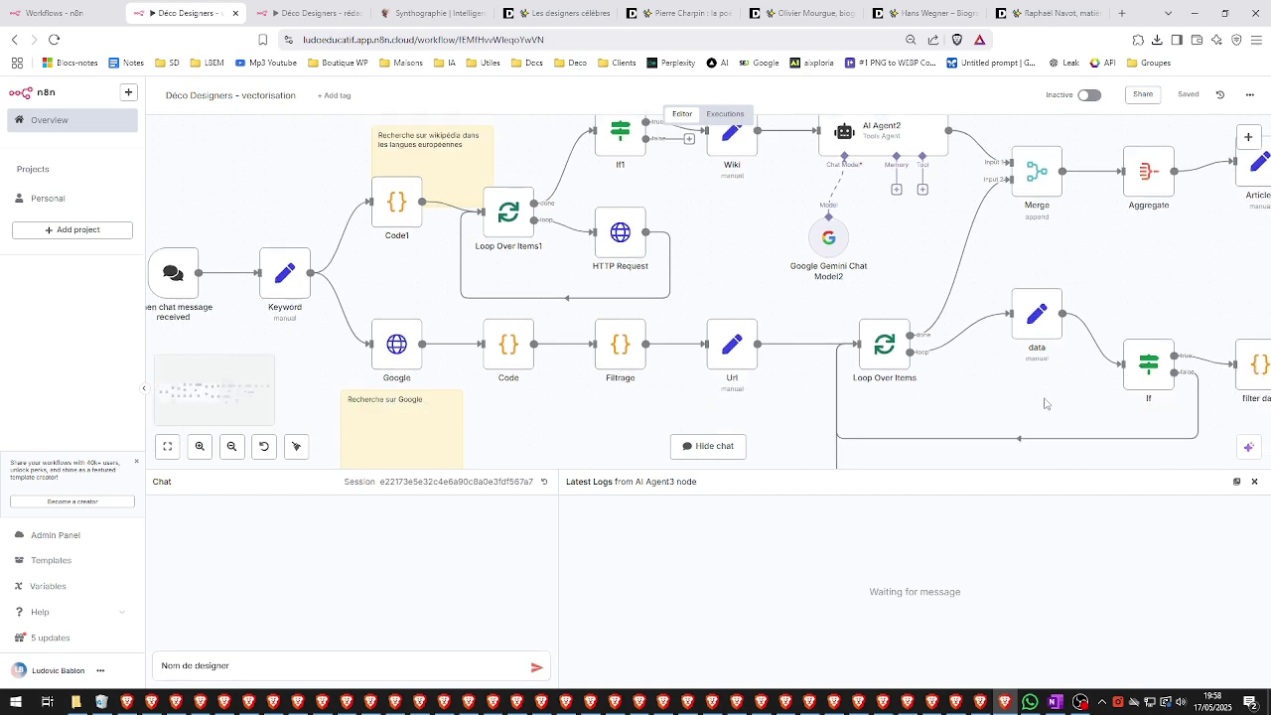
{"action": "scroll", "coordinate": [1056, 407], "scroll_direction": "down", "scroll_amount": 1}
{"action": "key", "text": "ctrl+minus"}
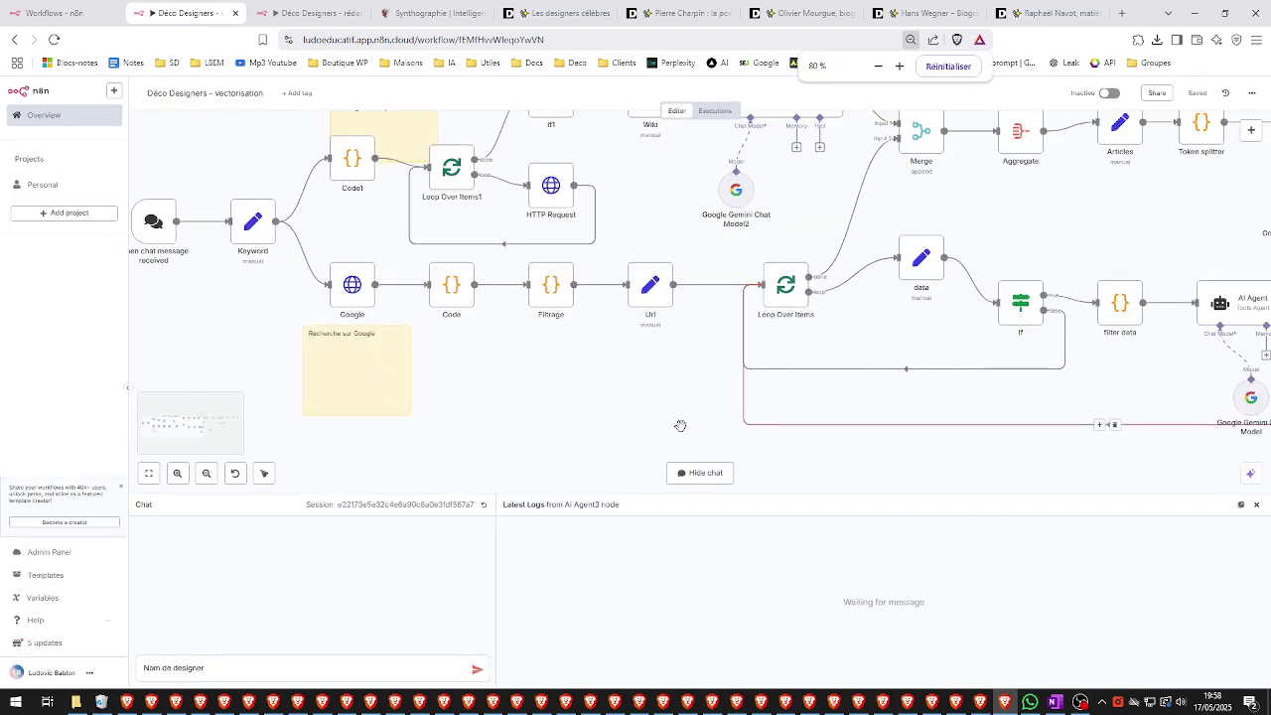
{"action": "scroll", "coordinate": [631, 387], "scroll_direction": "down", "scroll_amount": 3}
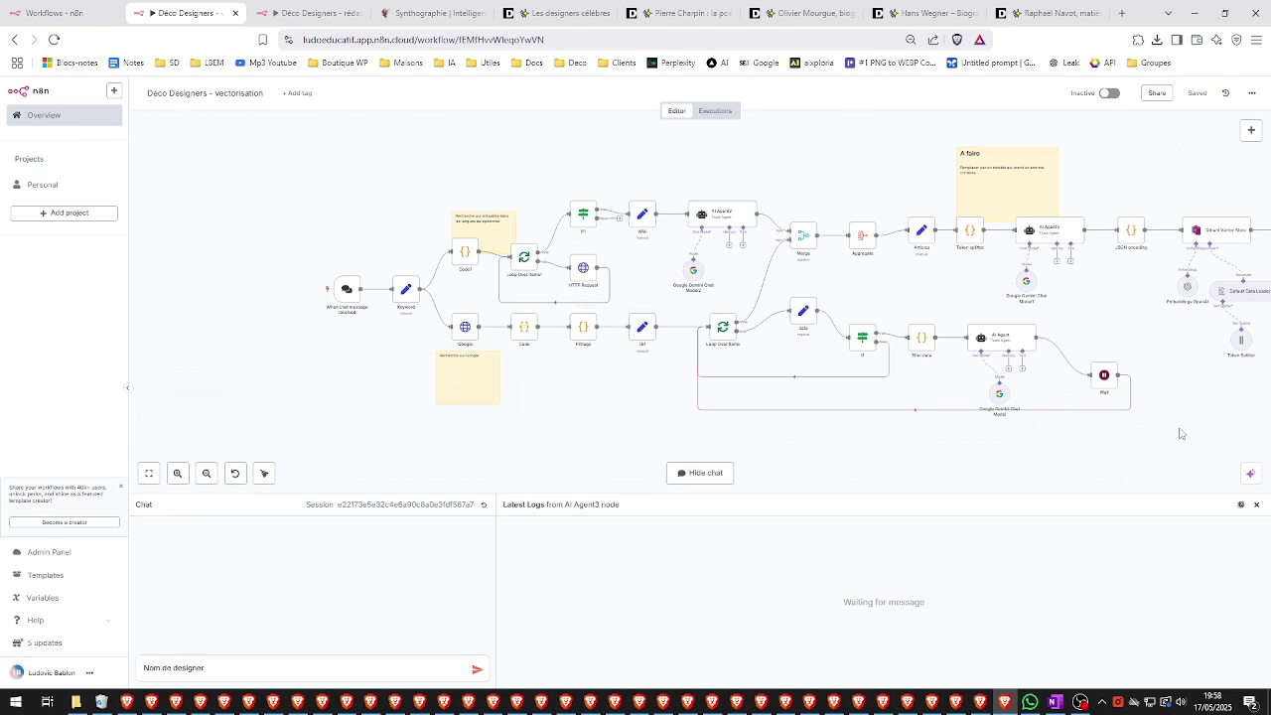
{"action": "left_click_drag", "start_coordinate": [1170, 434], "coordinate": [583, 386]}
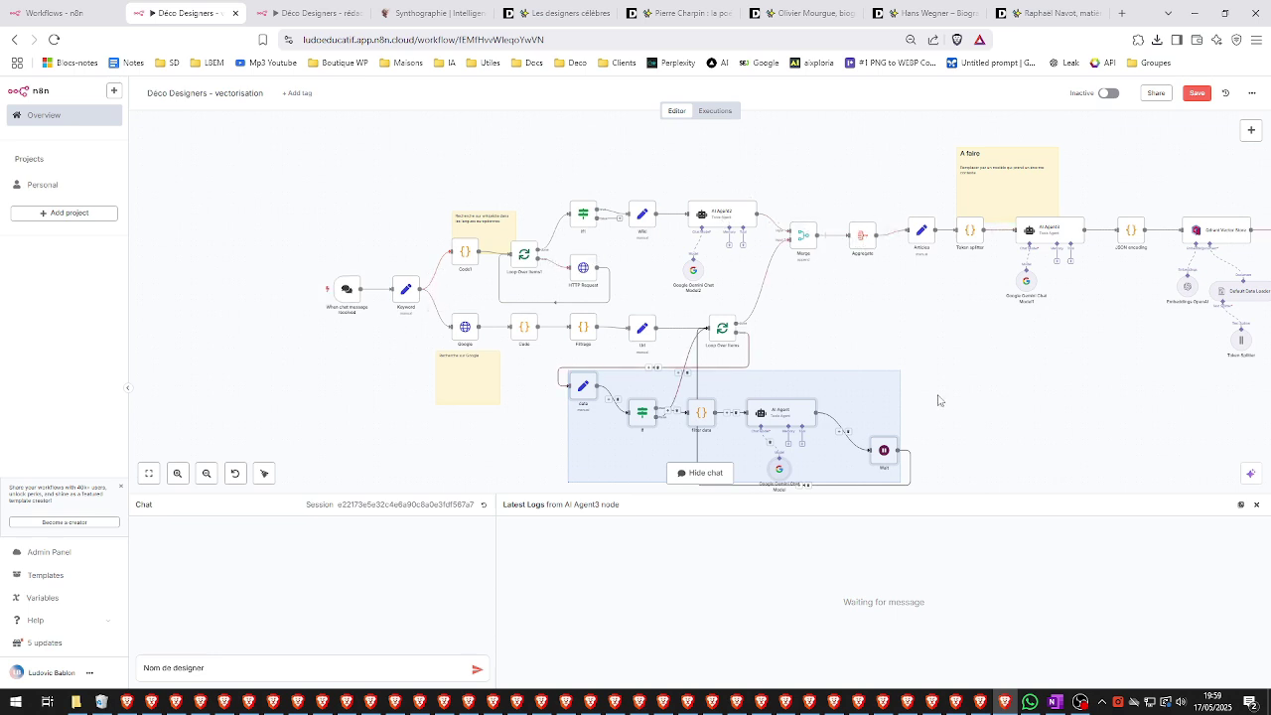
{"action": "key", "text": "ctrl+z"}
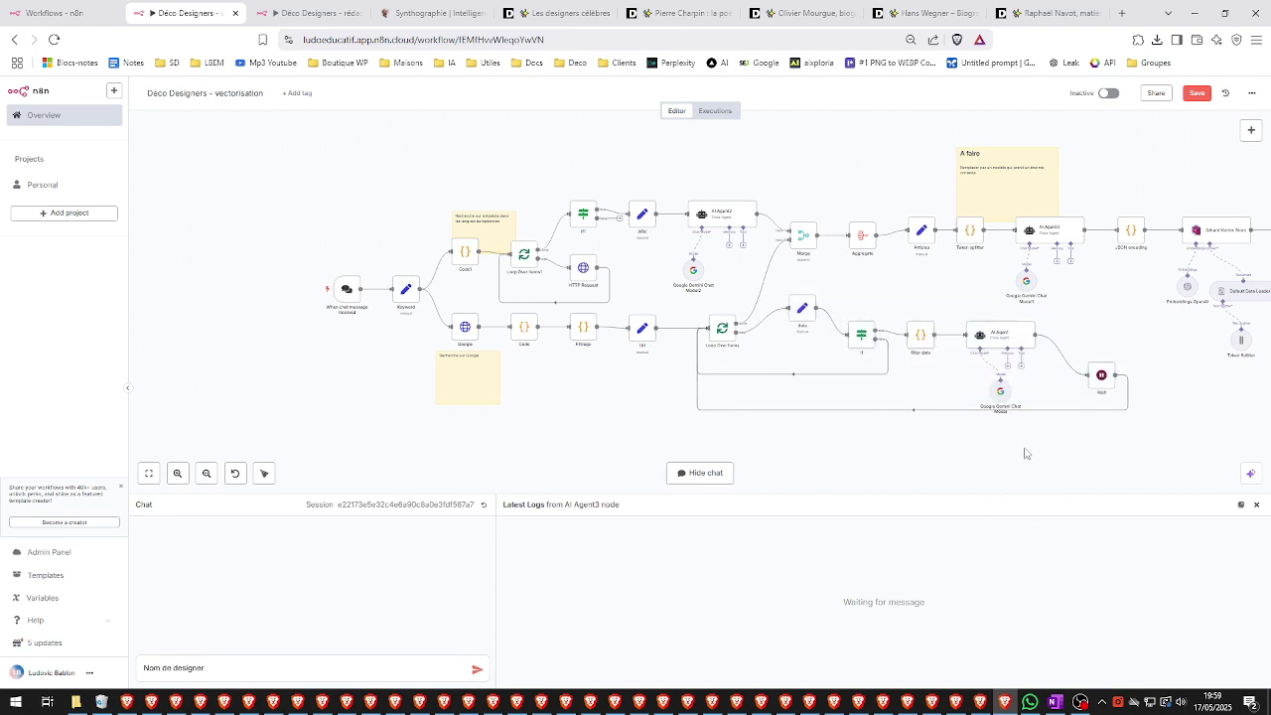
Step: Examine the JavaScript of the Code and Filtrage nodes in the Google search branch, and return to the canvas
{"action": "scroll", "coordinate": [1044, 434], "scroll_direction": "up", "scroll_amount": 3}
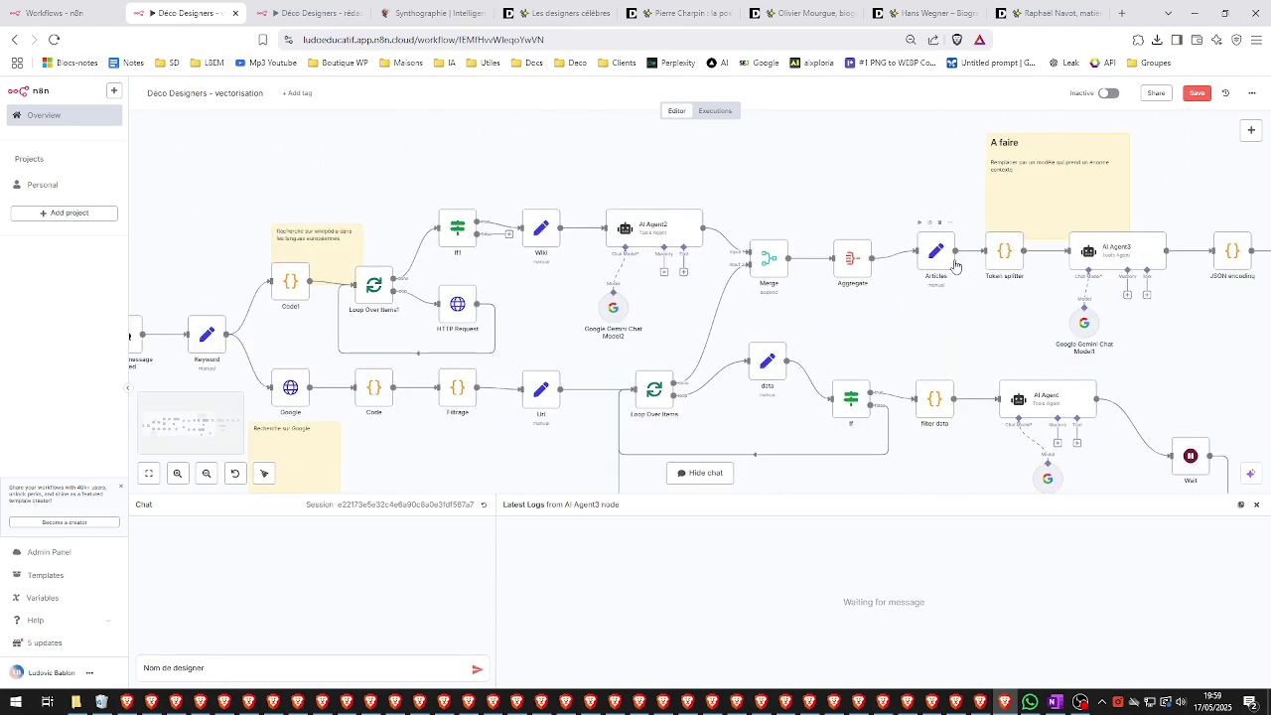
{"action": "scroll", "coordinate": [955, 265], "scroll_direction": "up", "scroll_amount": 2}
{"action": "scroll", "coordinate": [794, 288], "scroll_direction": "down", "scroll_amount": 2}
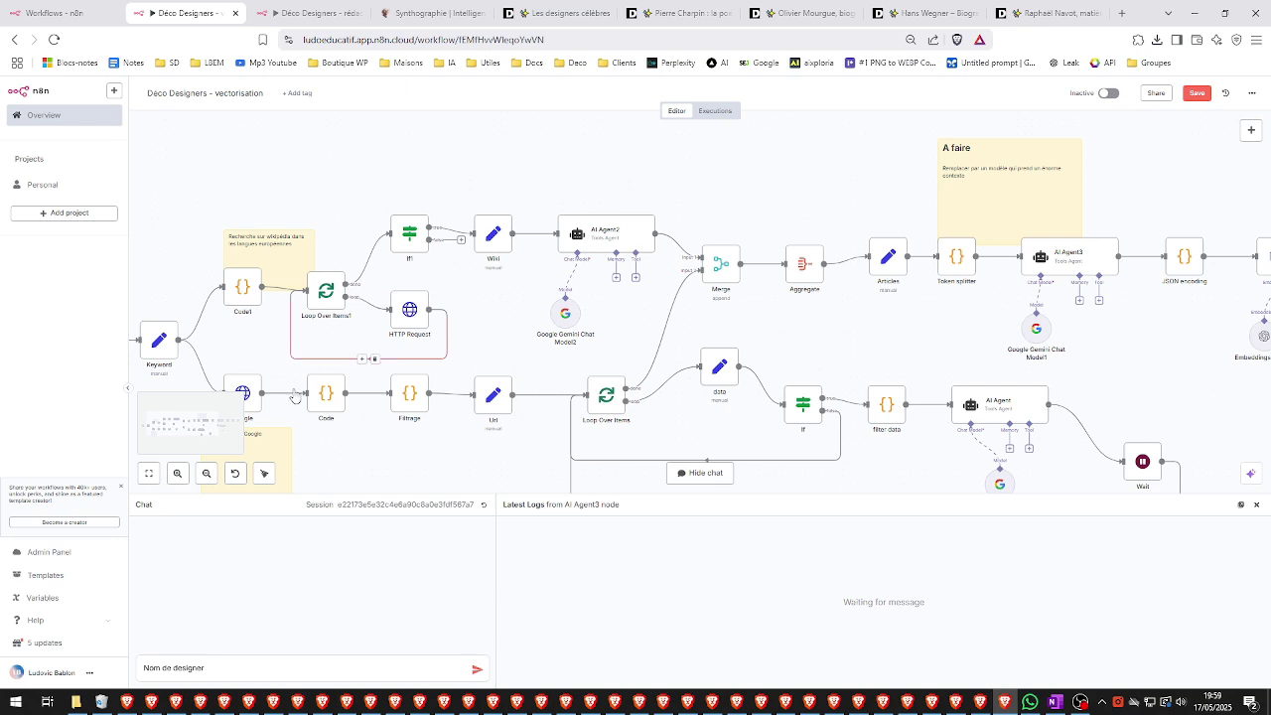
{"action": "scroll", "coordinate": [295, 398], "scroll_direction": "down", "scroll_amount": 2}
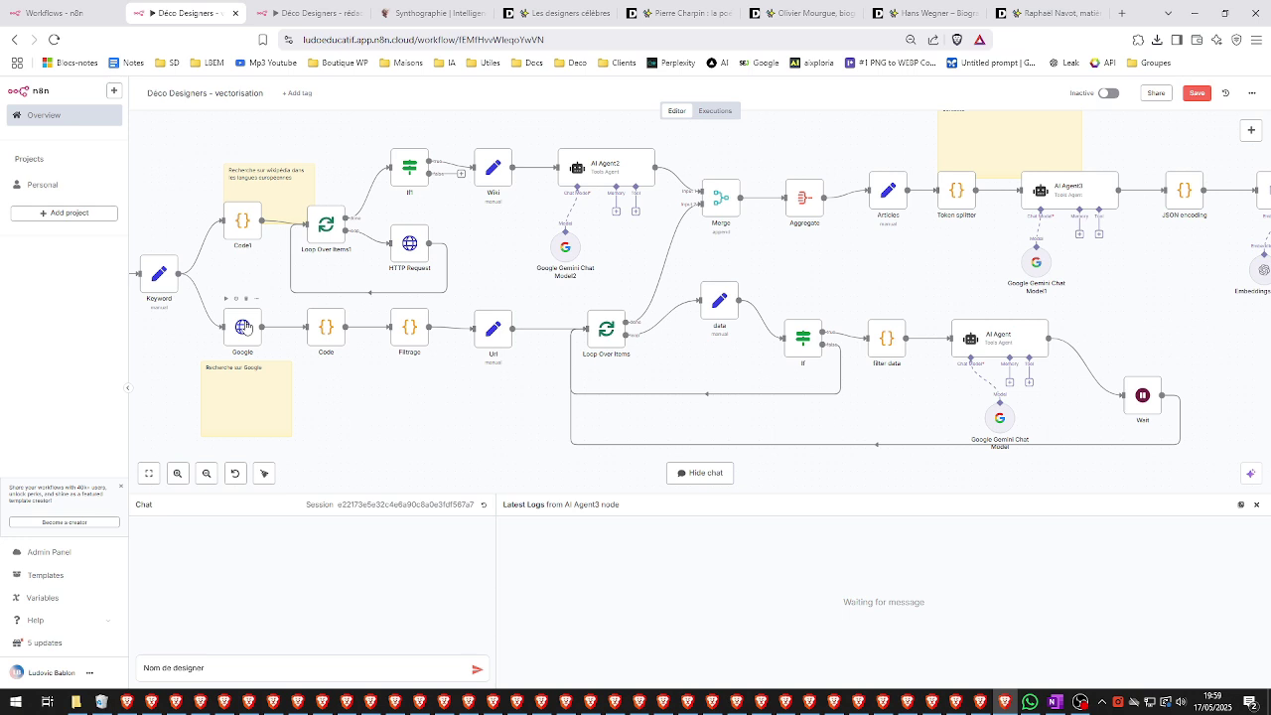
{"action": "double_click", "coordinate": [326, 343]}
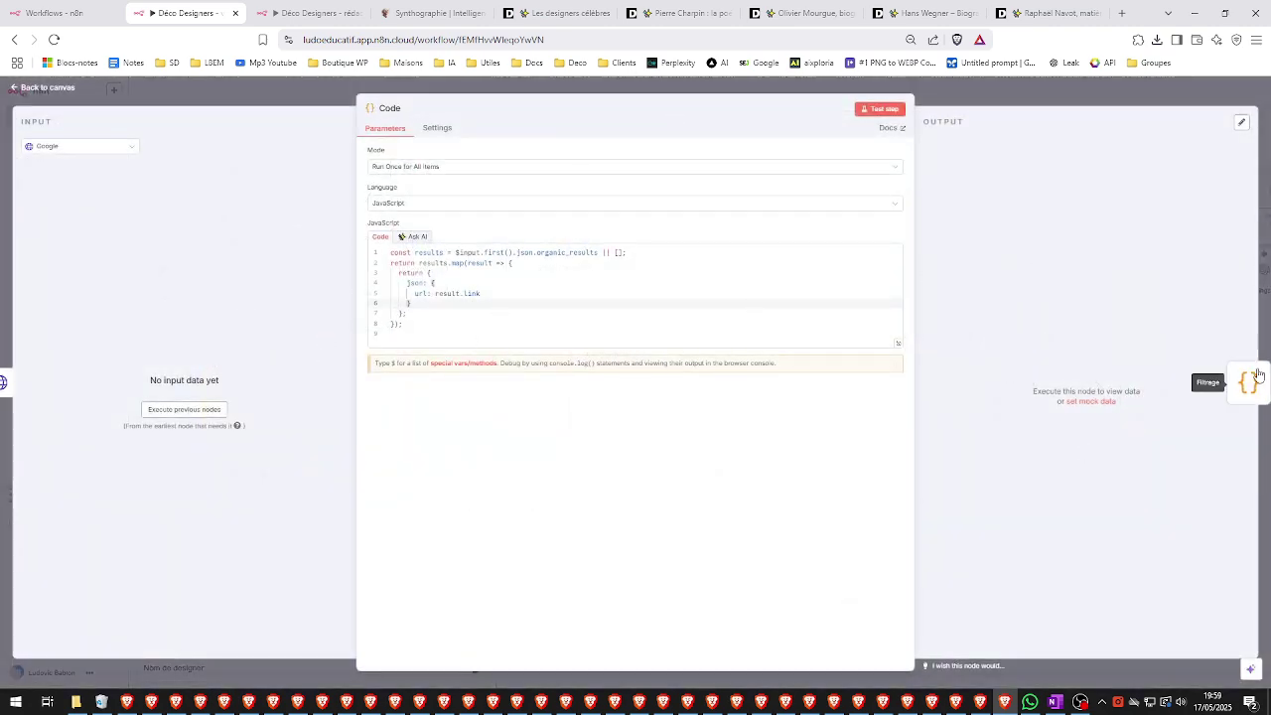
{"action": "left_click", "coordinate": [1254, 383]}
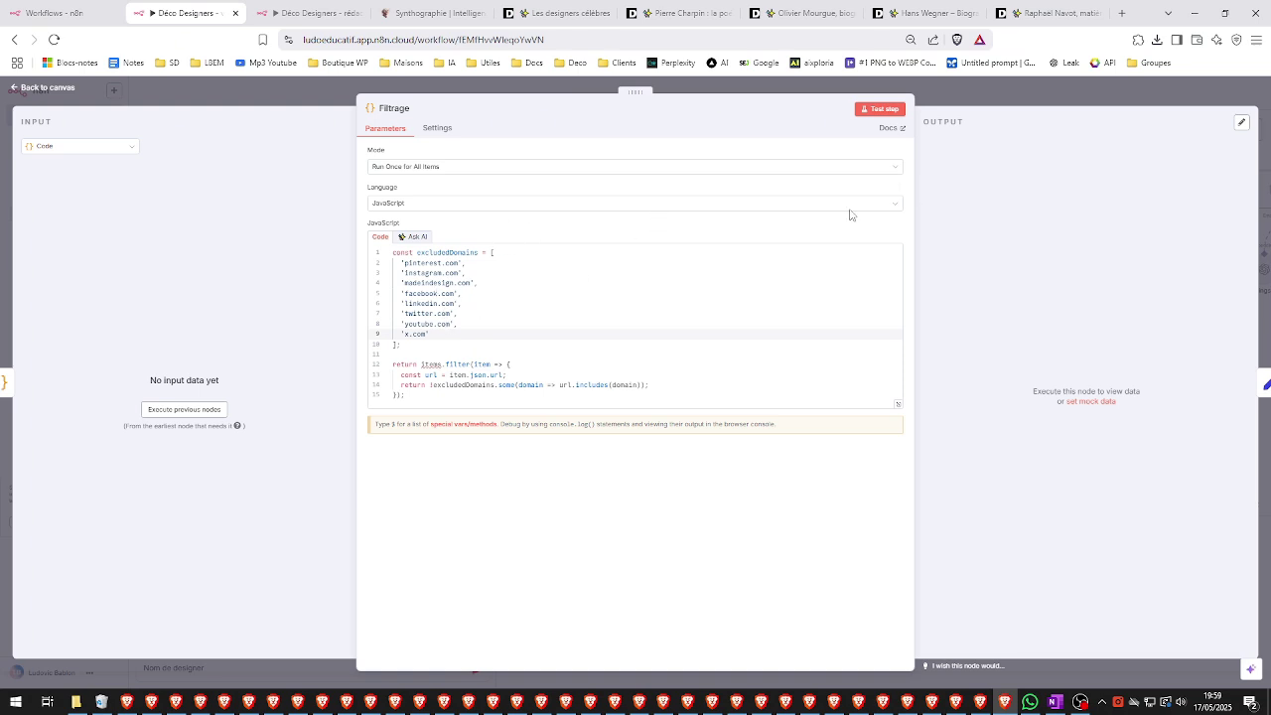
{"action": "left_click", "coordinate": [1011, 100]}
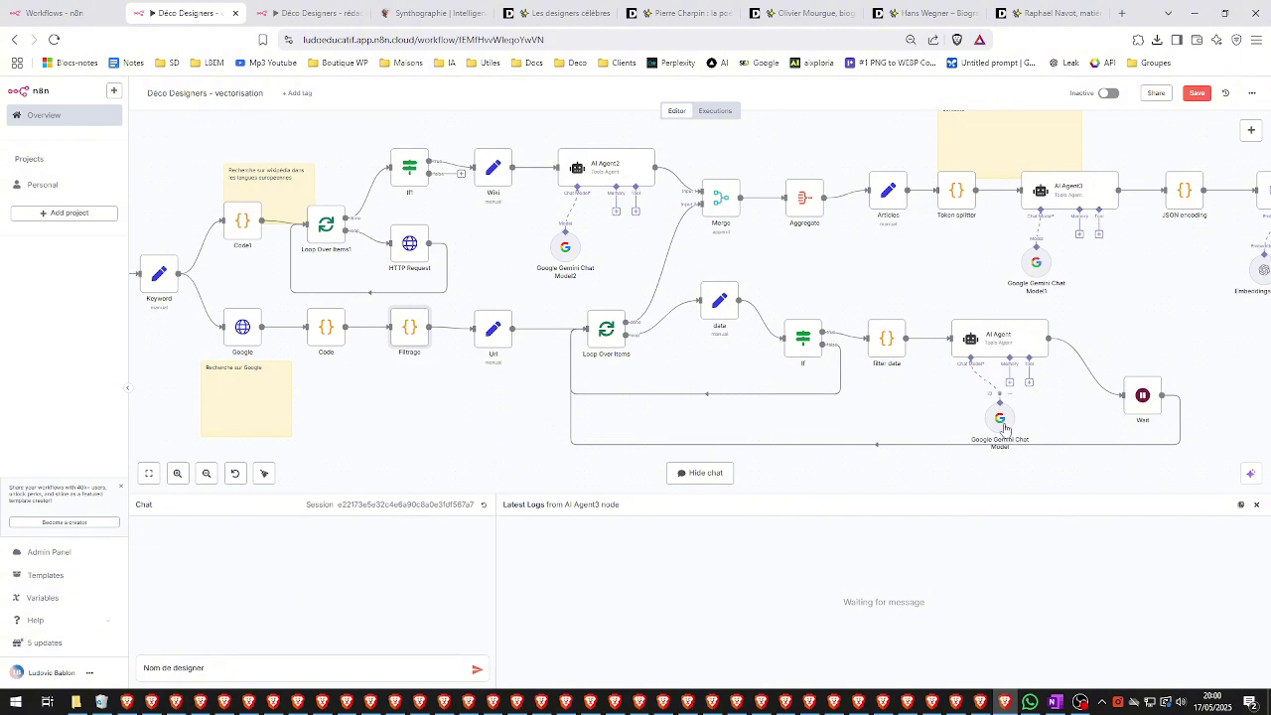
Step: Check the model settings of the Google Gemini Chat Model attached to the AI Agent node, and close them
{"action": "left_click_drag", "start_coordinate": [1005, 429], "coordinate": [1001, 425]}
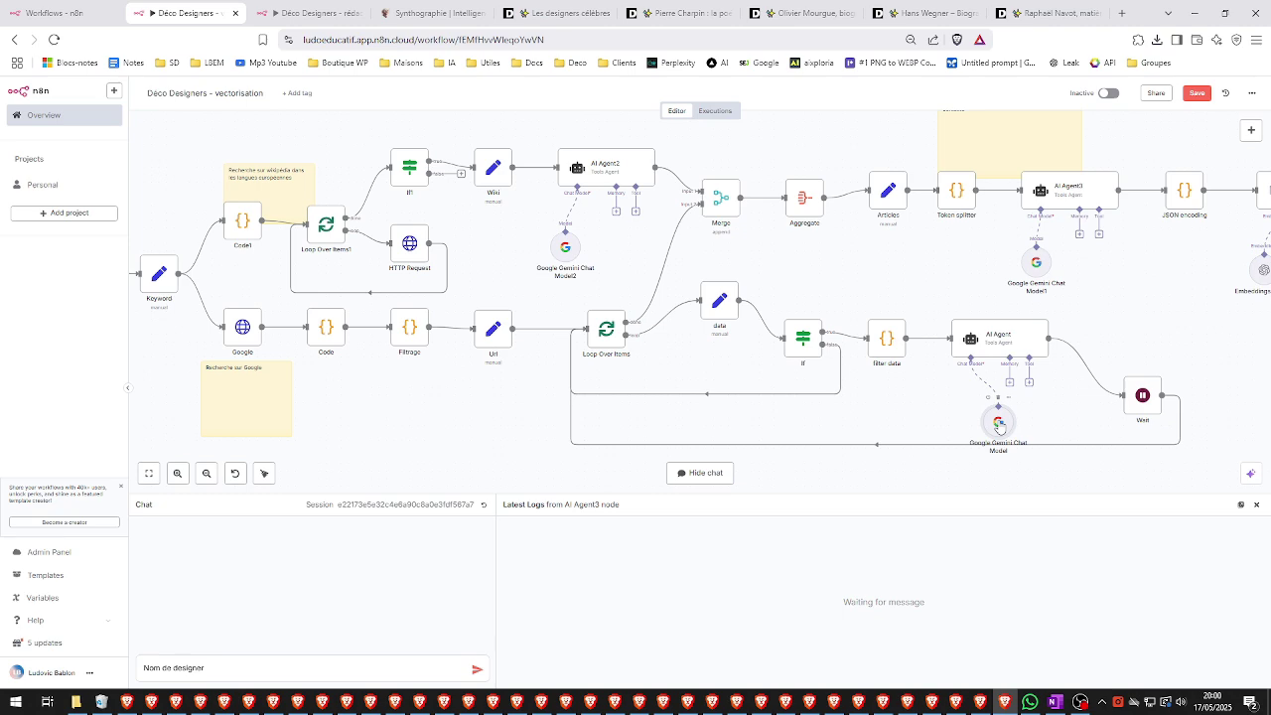
{"action": "double_click", "coordinate": [999, 425]}
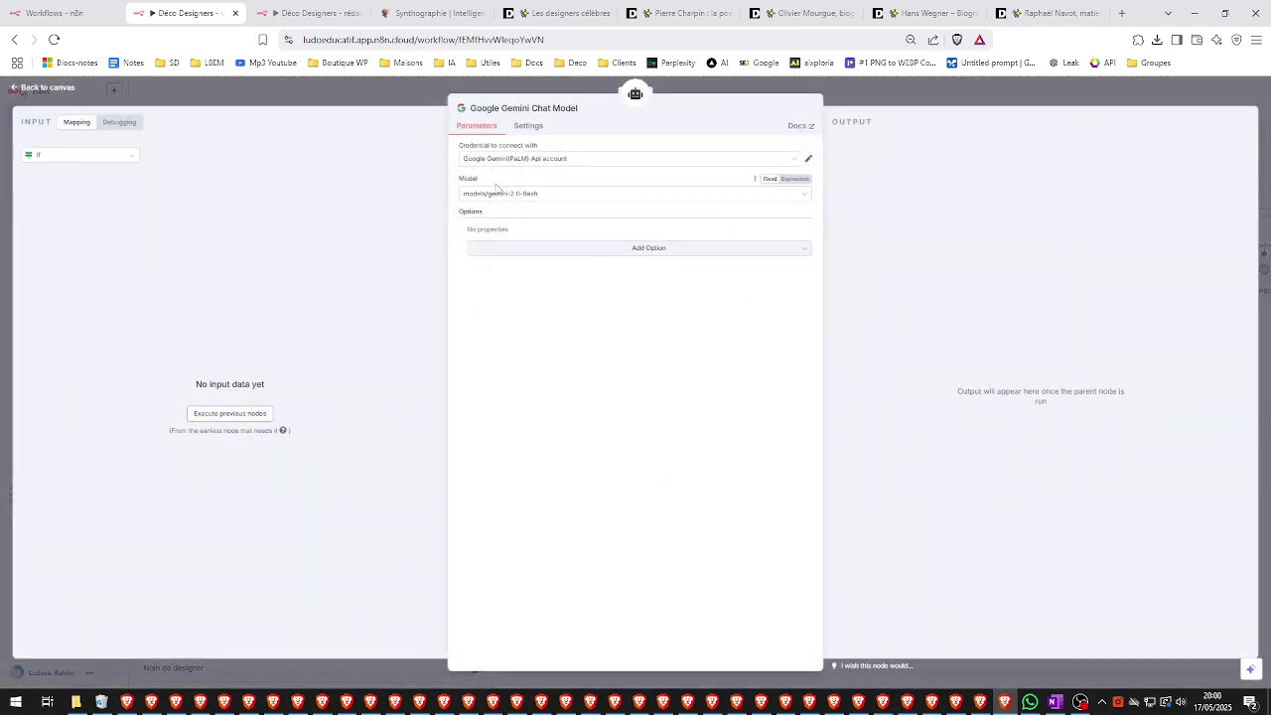
{"action": "left_click", "coordinate": [942, 95]}
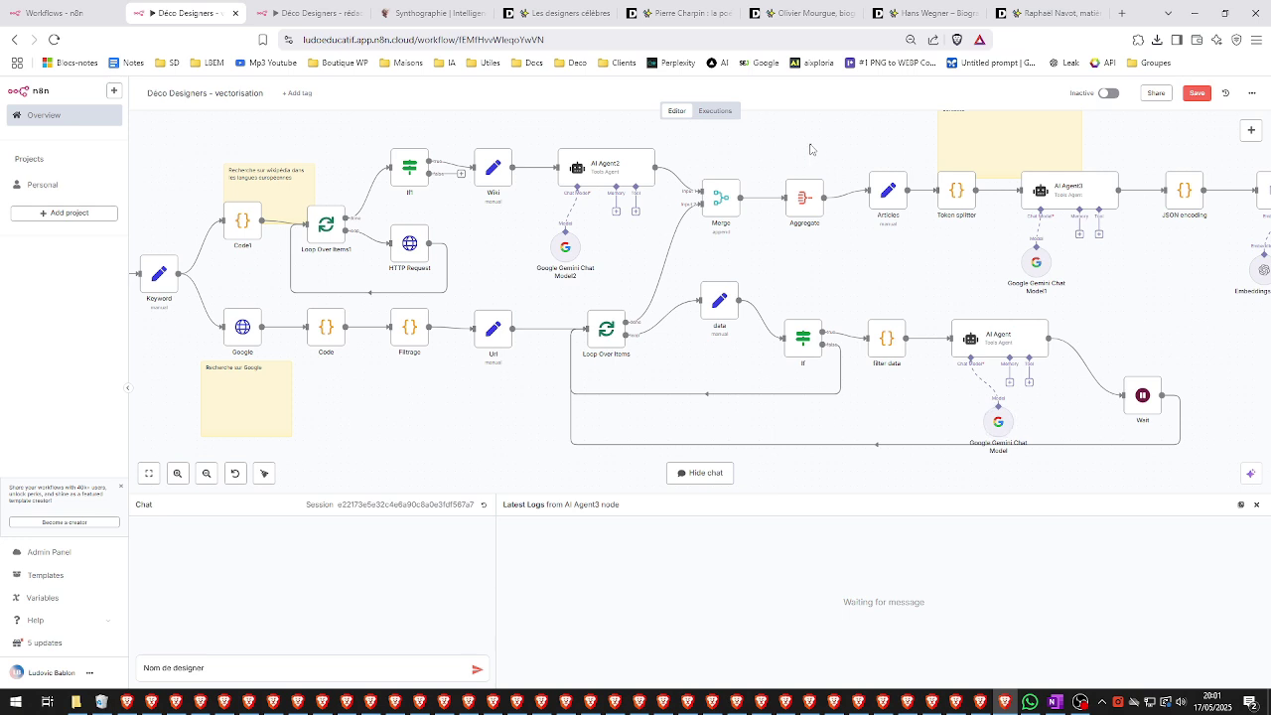
Step: Review the prompt and system message of AI Agent3, close it, and look over the nodes through to Execute Workflow
{"action": "scroll", "coordinate": [811, 149], "scroll_direction": "up", "scroll_amount": 1}
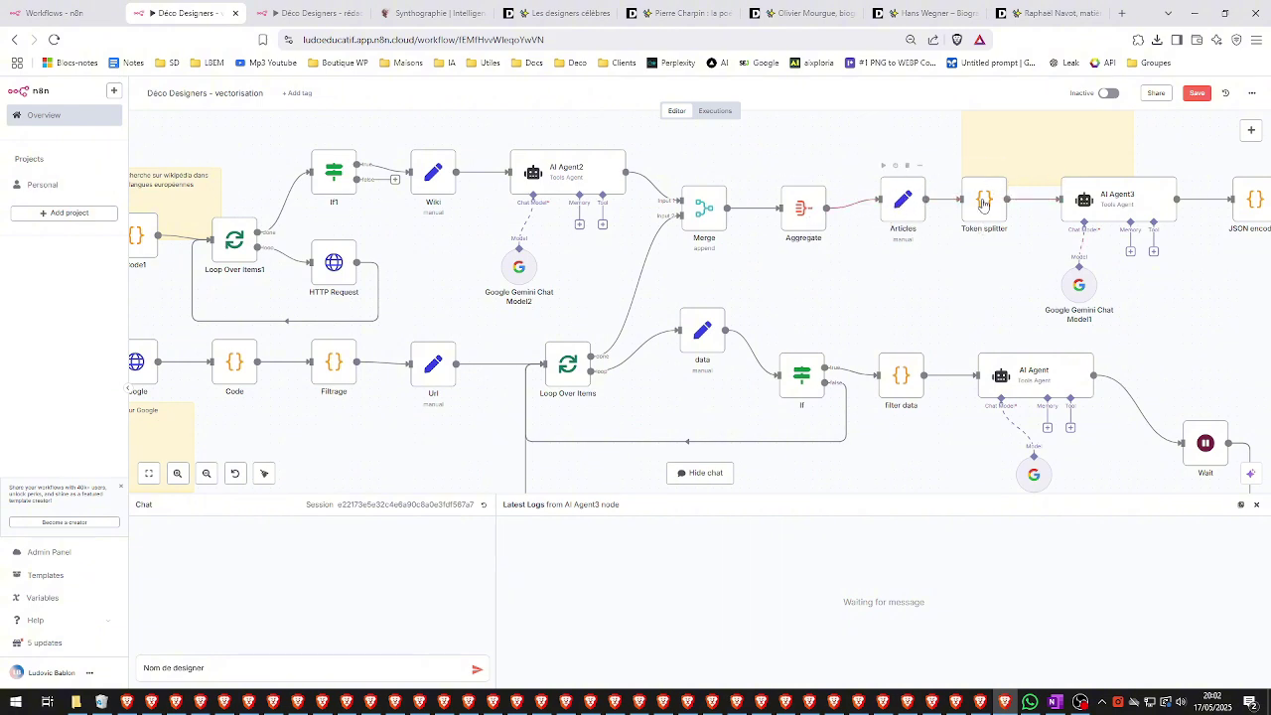
{"action": "scroll", "coordinate": [1195, 331], "scroll_direction": "right", "scroll_amount": 5}
{"action": "scroll", "coordinate": [1195, 331], "scroll_direction": "up", "scroll_amount": 1}
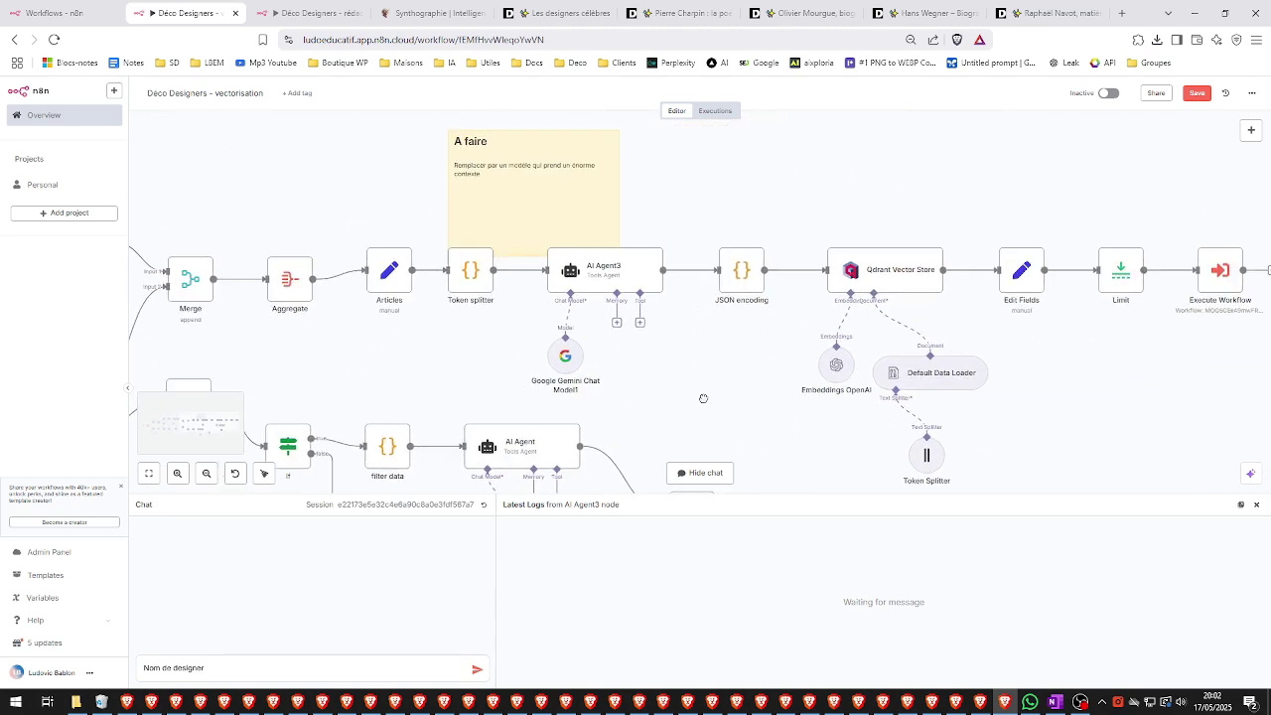
{"action": "double_click", "coordinate": [623, 266]}
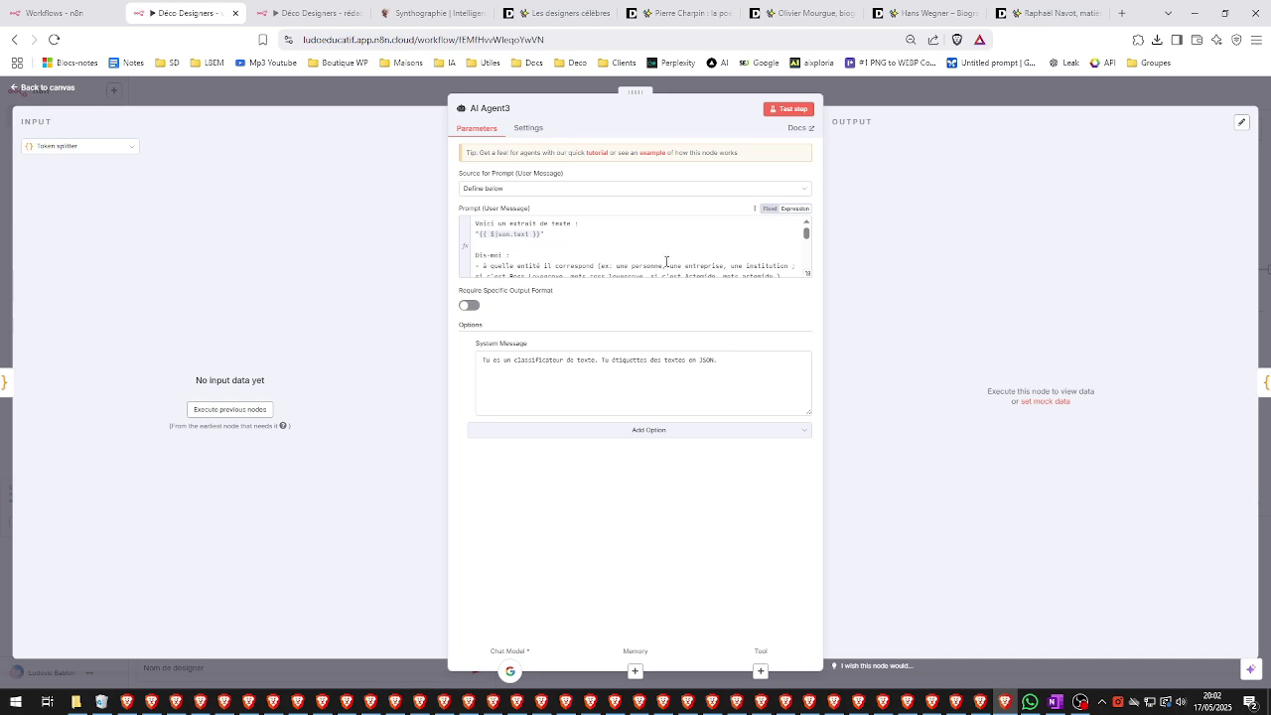
{"action": "left_click", "coordinate": [956, 88]}
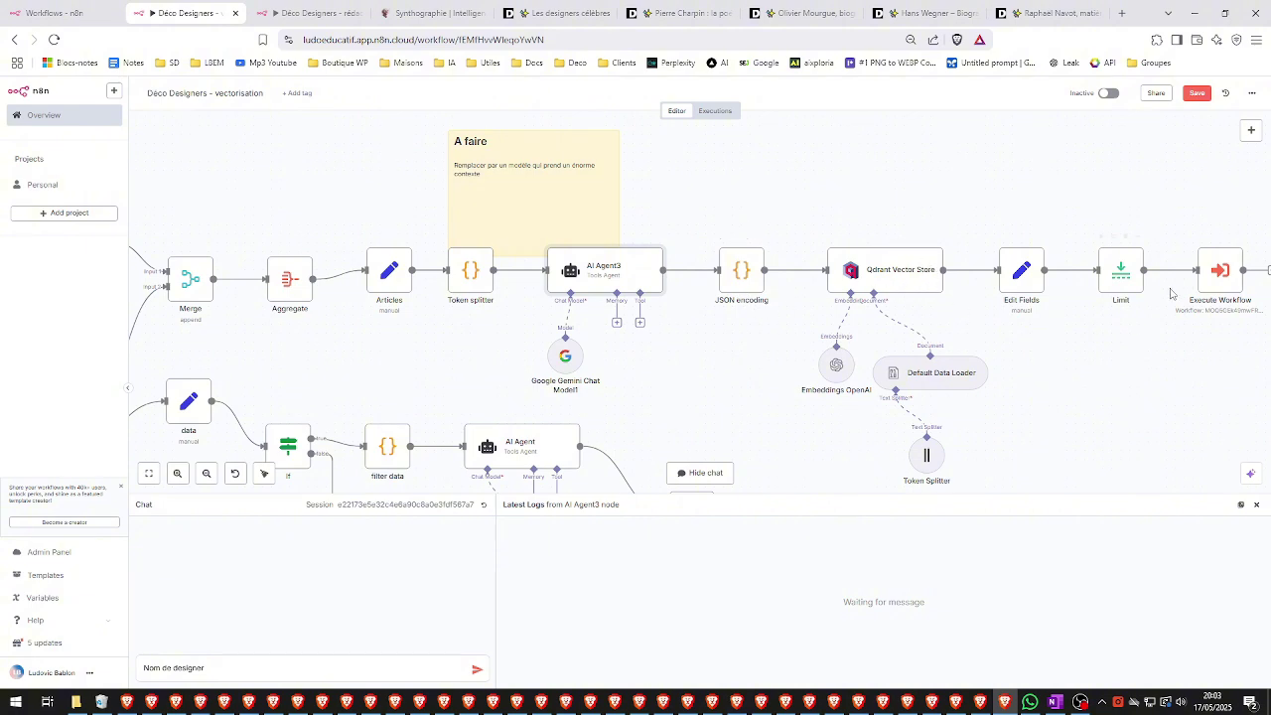
{"action": "left_click_drag", "start_coordinate": [1200, 380], "coordinate": [787, 394]}
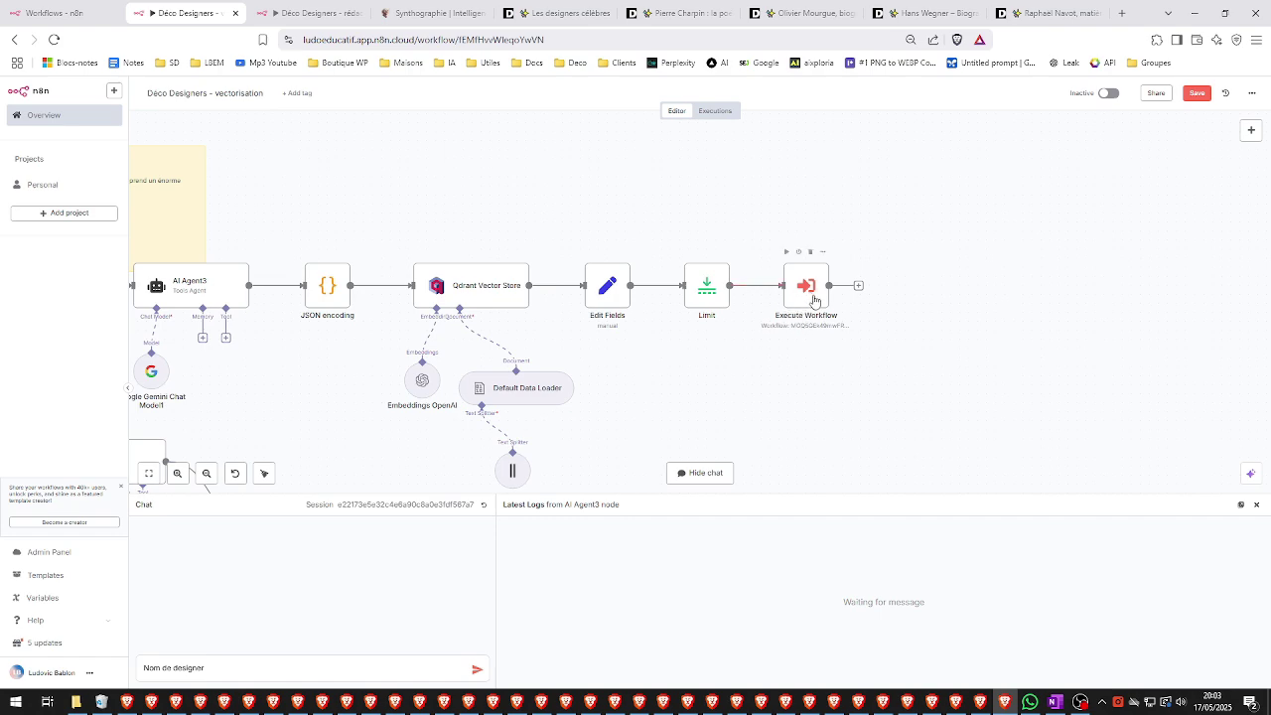
Step: Save the Déco Designers - vectorisation workflow and switch to the Déco Designers - rédaction workflow to look at its two triggers
{"action": "left_click", "coordinate": [1197, 92]}
{"action": "left_click", "coordinate": [341, 8]}
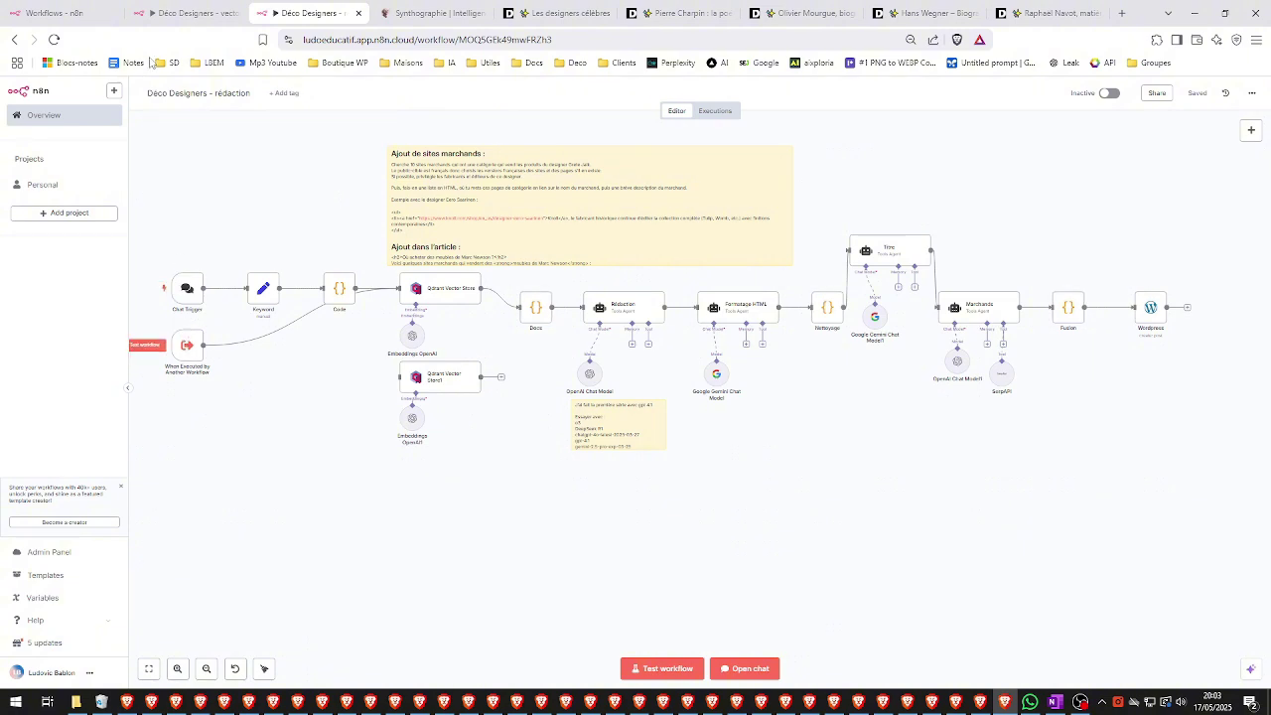
{"action": "left_click", "coordinate": [182, 12]}
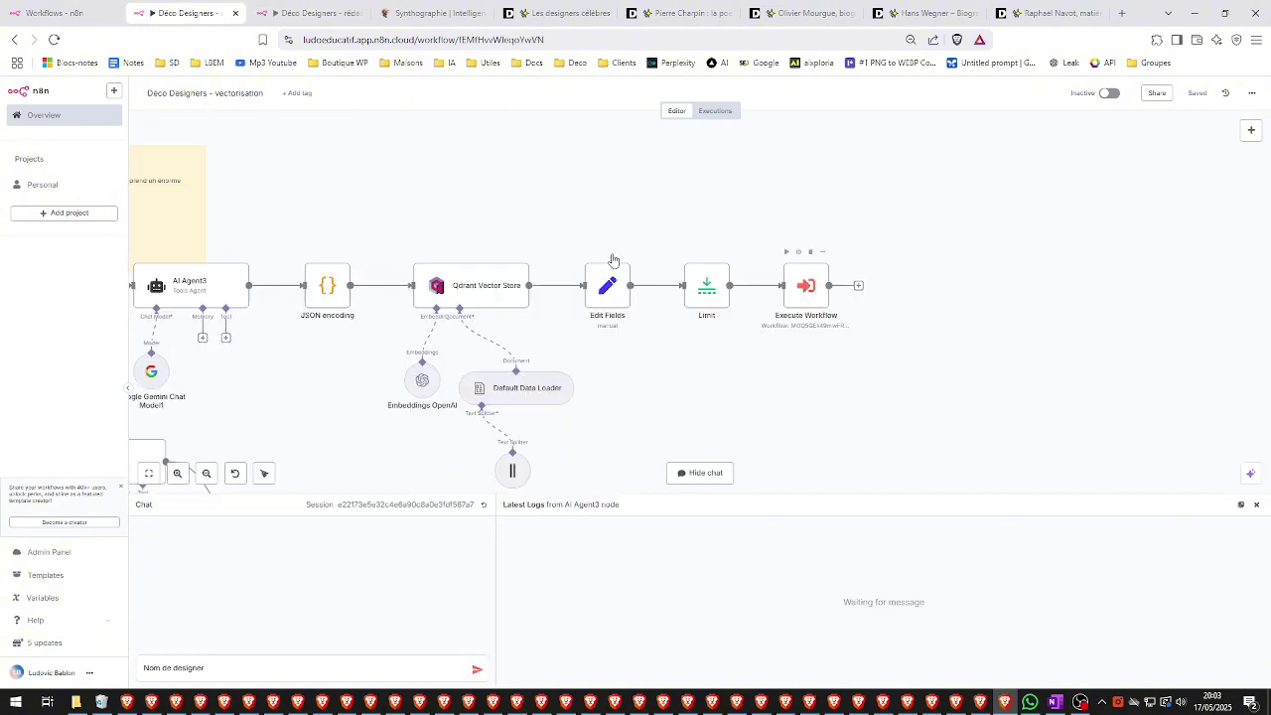
{"action": "left_click", "coordinate": [297, 13]}
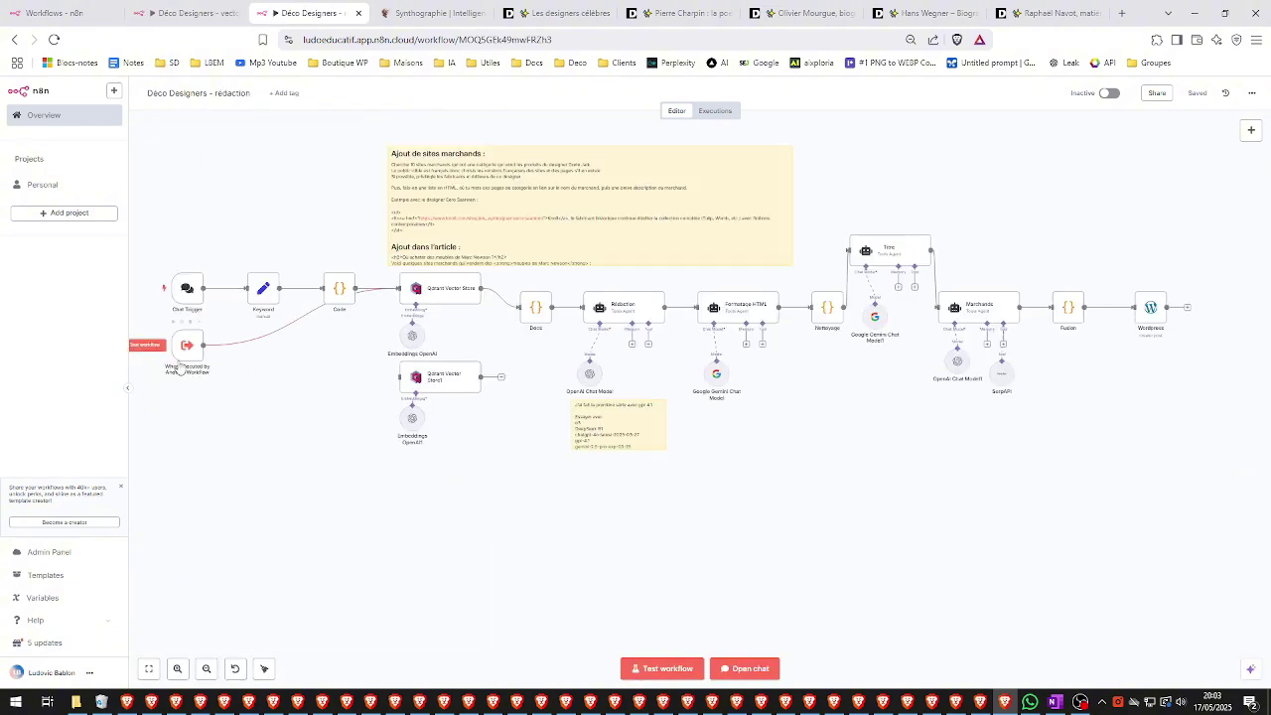
{"action": "mouse_move", "coordinate": [185, 290]}
Step: Look through the list of all workflows in the overview, and return to the Déco Designers - rédaction workflow
{"action": "left_click", "coordinate": [62, 12]}
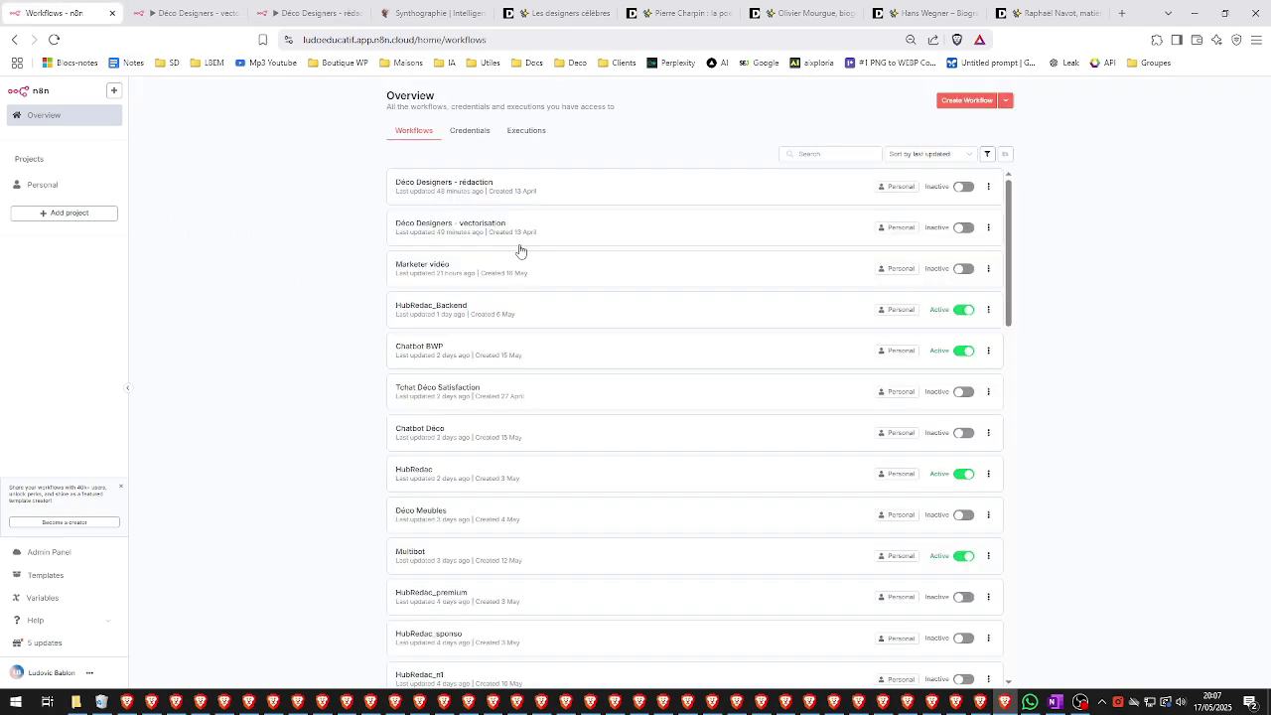
{"action": "scroll", "coordinate": [521, 250], "scroll_direction": "down", "scroll_amount": 10}
{"action": "scroll", "coordinate": [523, 253], "scroll_direction": "up", "scroll_amount": 10}
{"action": "left_click", "coordinate": [304, 11]}
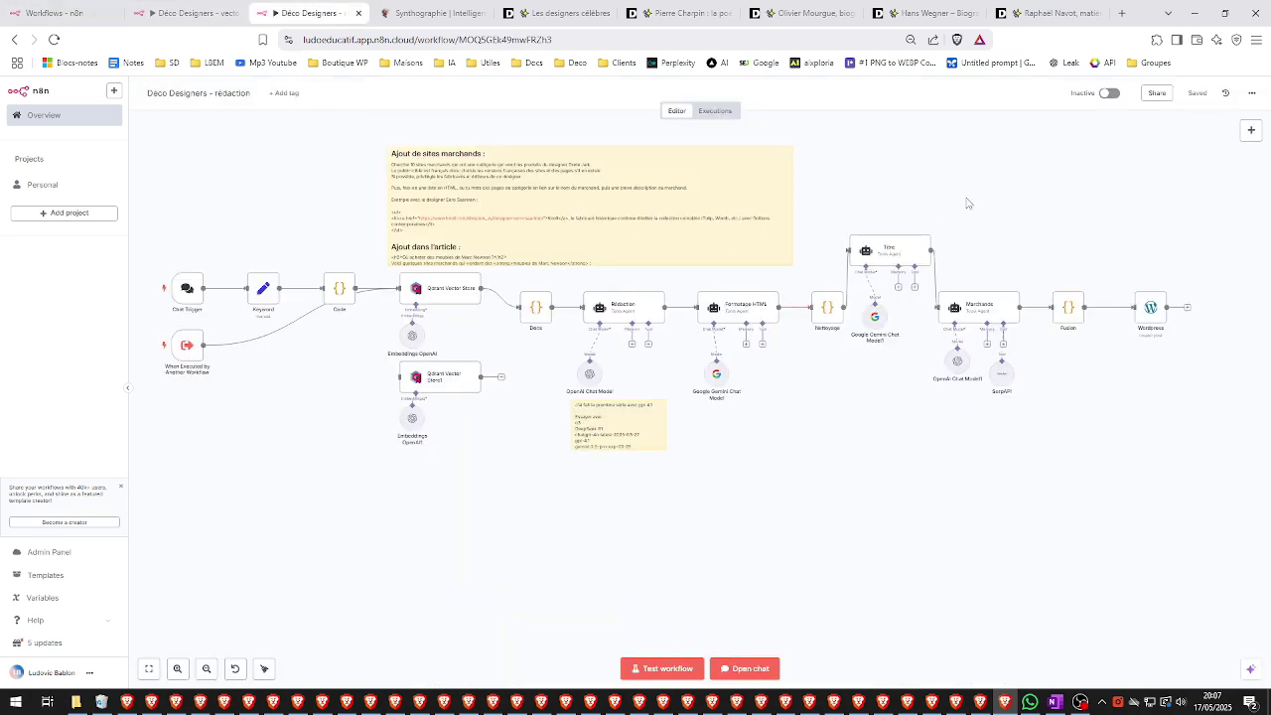
{"action": "mouse_move", "coordinate": [935, 276]}
Step: Bring up the published Raphaël Navot article and skim it as far as The Apothem Lounge project
{"action": "left_click", "coordinate": [914, 14]}
{"action": "left_click", "coordinate": [772, 14]}
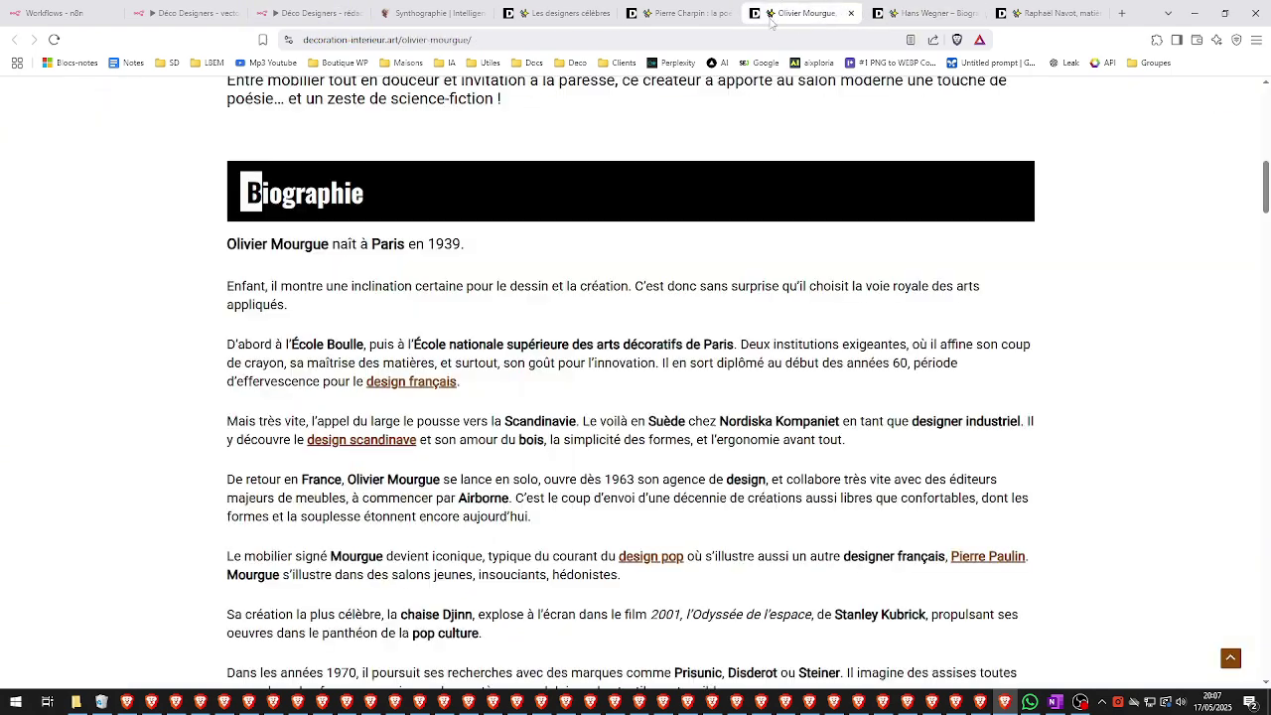
{"action": "left_click", "coordinate": [995, 20]}
{"action": "scroll", "coordinate": [645, 373], "scroll_direction": "down", "scroll_amount": 10}
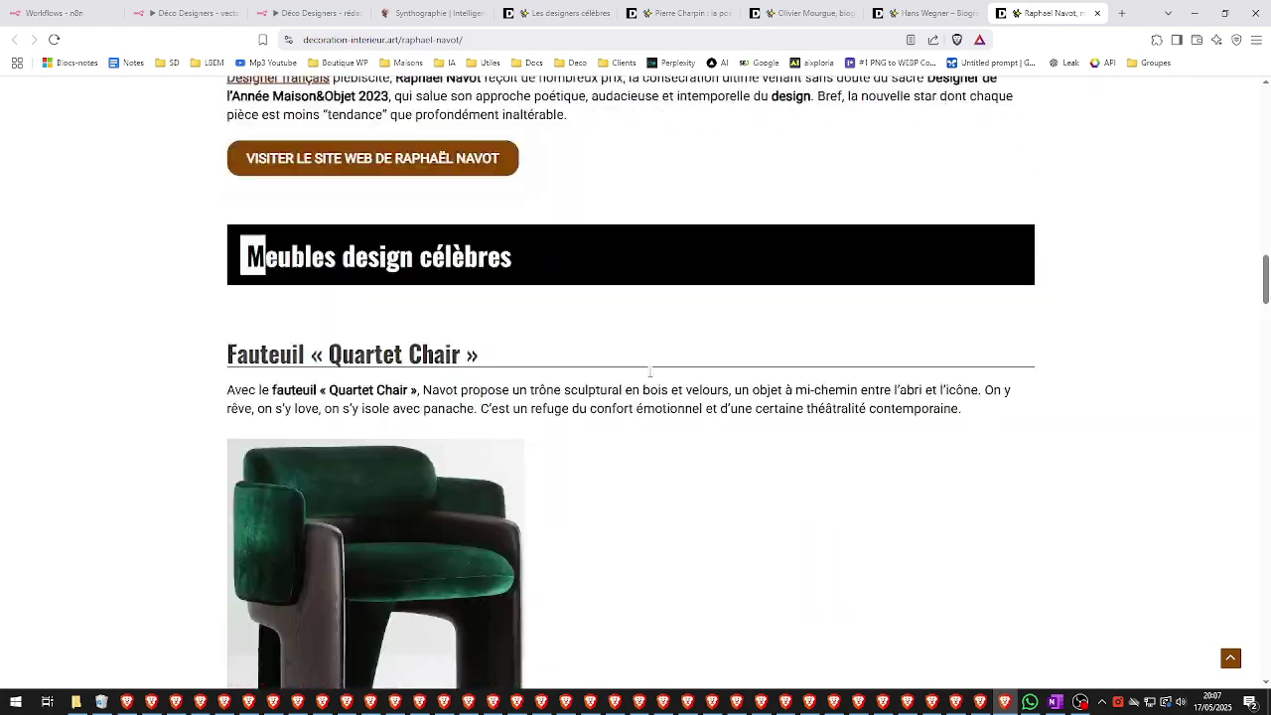
{"action": "scroll", "coordinate": [650, 373], "scroll_direction": "down", "scroll_amount": 20}
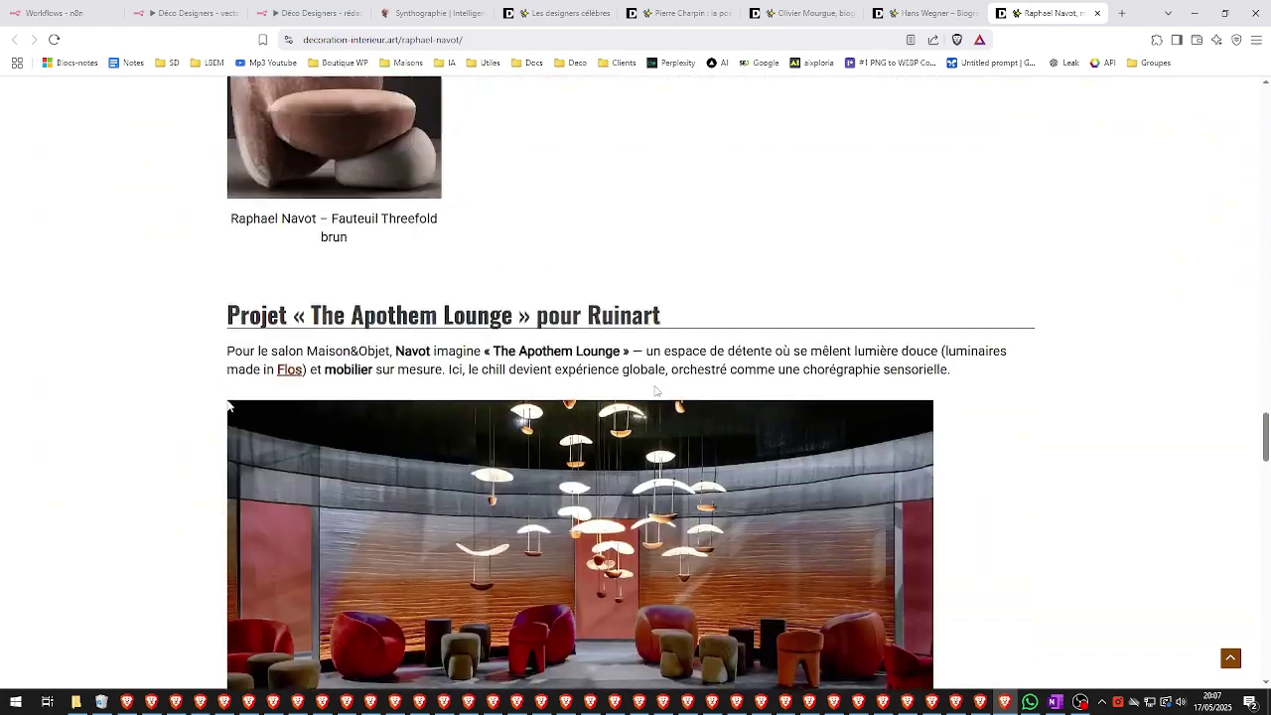
{"action": "scroll", "coordinate": [654, 390], "scroll_direction": "up", "scroll_amount": 20}
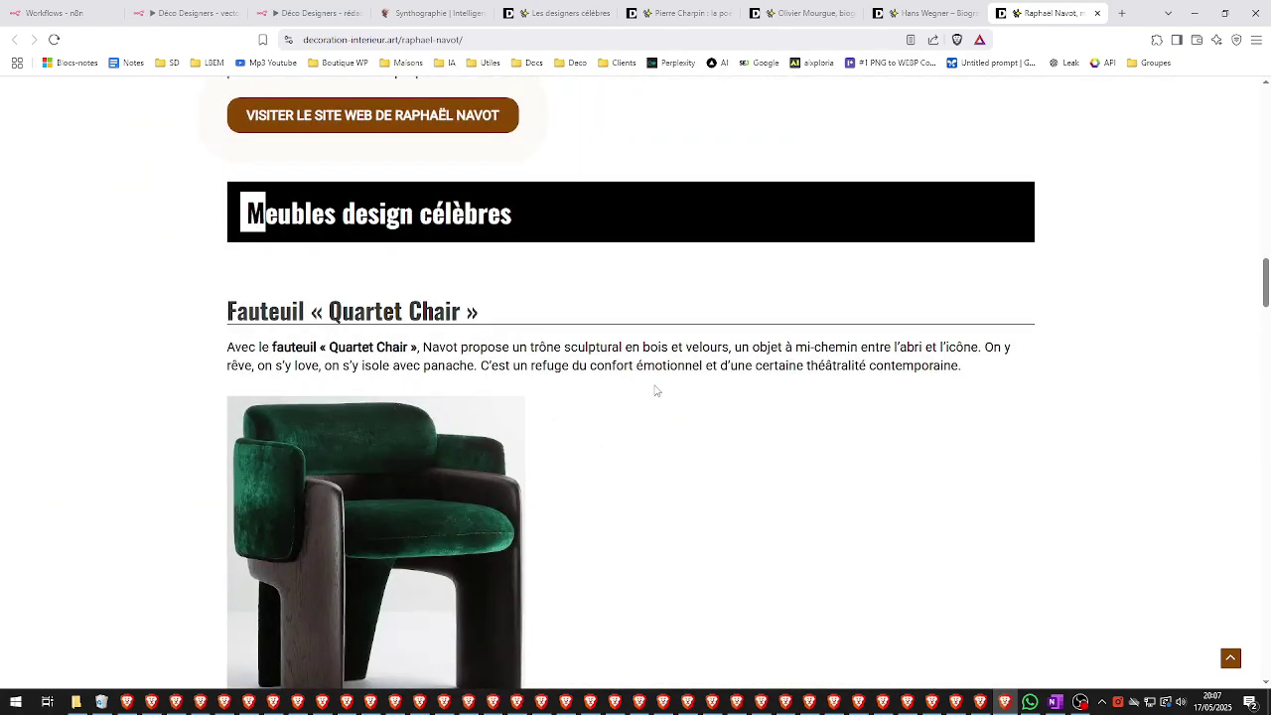
Step: Examine the famous furniture entries of the Raphaël Navot article, from the Quartet Chair to the Lune sofa
{"action": "scroll", "coordinate": [541, 340], "scroll_direction": "down", "scroll_amount": 6}
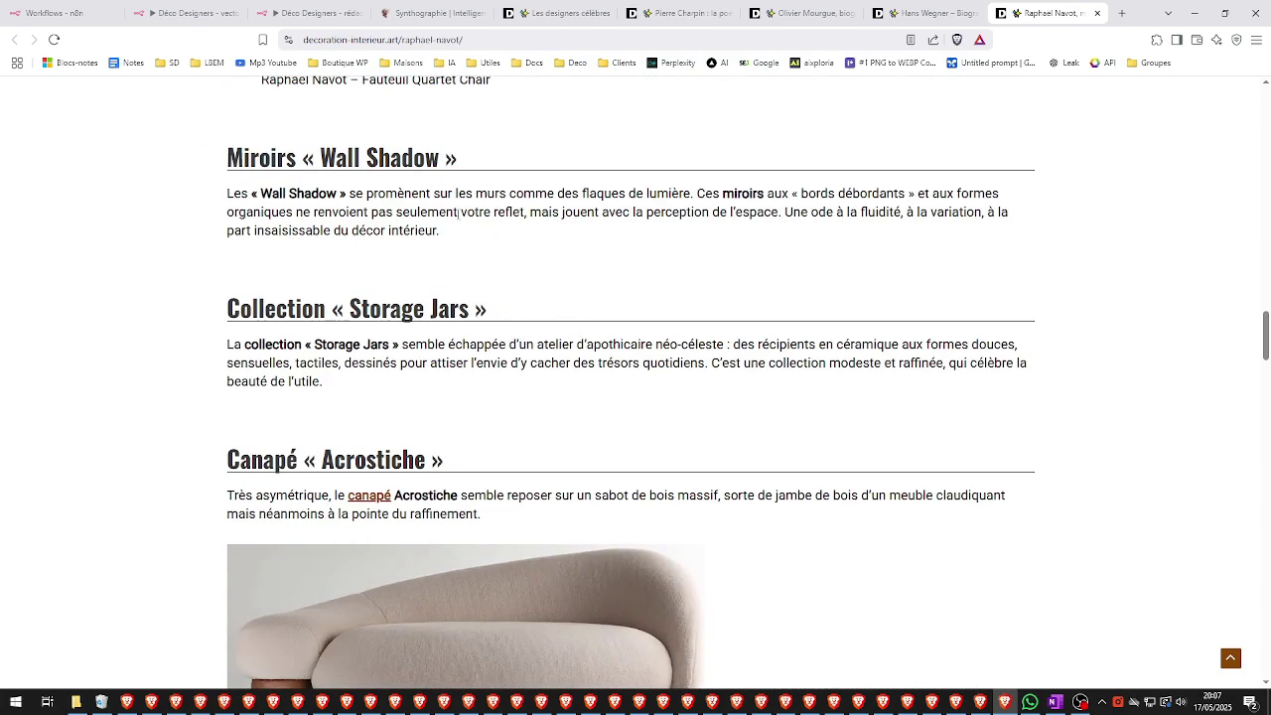
{"action": "scroll", "coordinate": [422, 248], "scroll_direction": "down", "scroll_amount": 1}
{"action": "scroll", "coordinate": [466, 278], "scroll_direction": "up", "scroll_amount": 1}
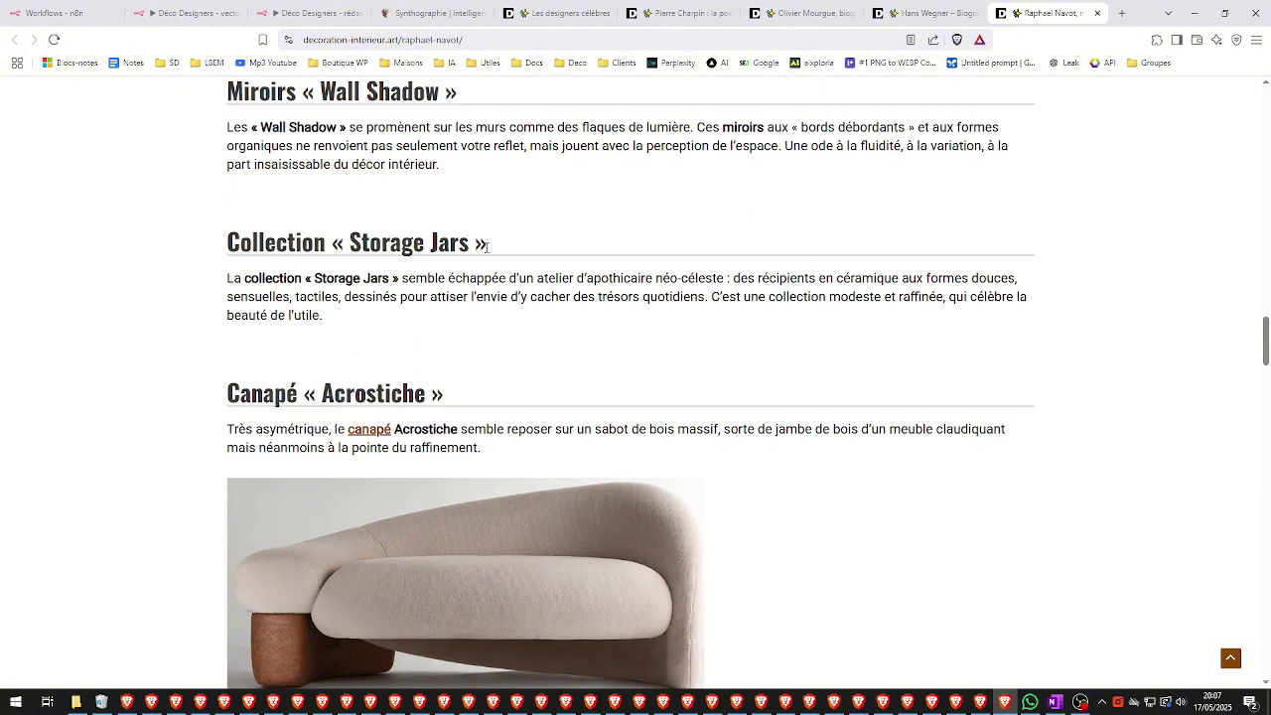
{"action": "scroll", "coordinate": [486, 249], "scroll_direction": "up", "scroll_amount": 2}
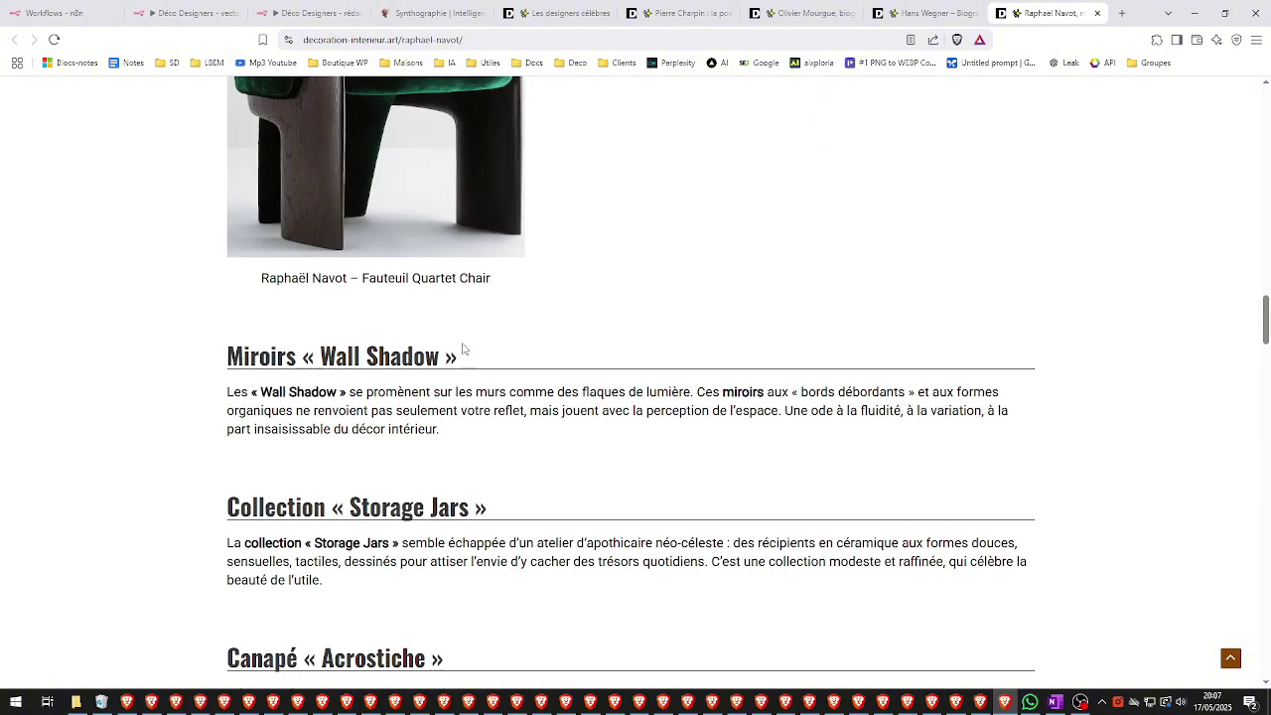
{"action": "scroll", "coordinate": [467, 348], "scroll_direction": "down", "scroll_amount": 1}
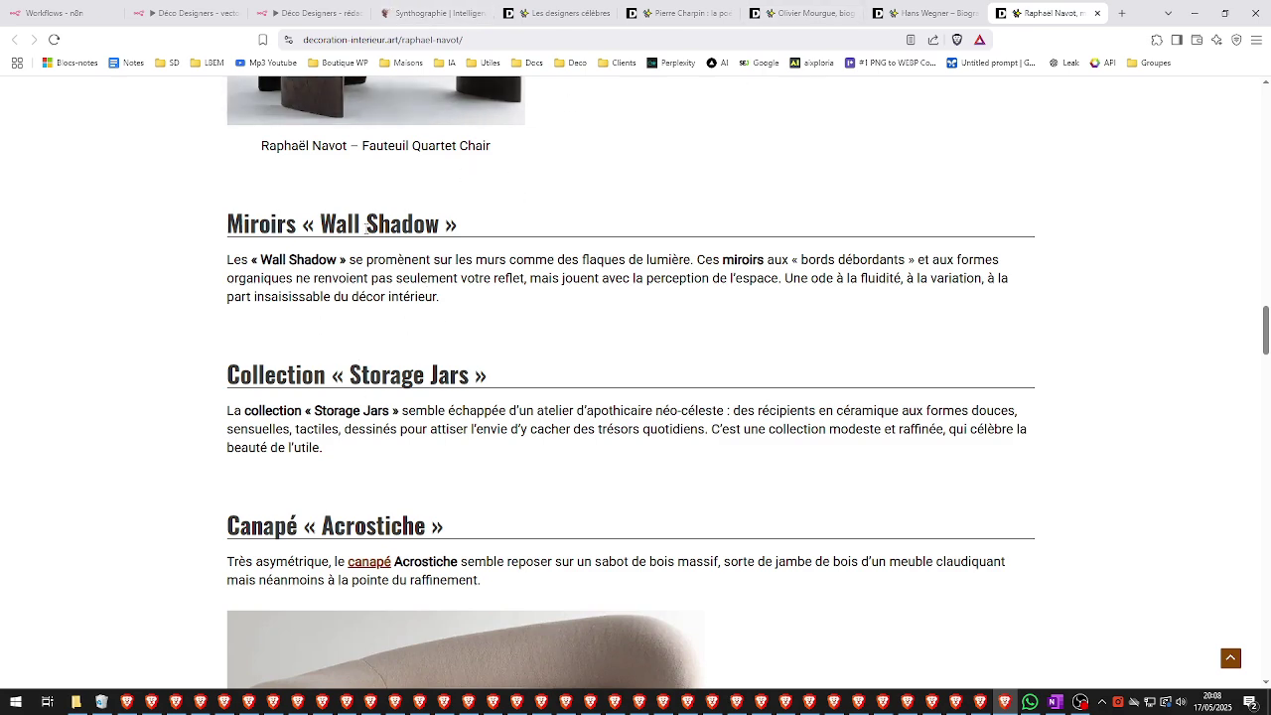
{"action": "scroll", "coordinate": [351, 271], "scroll_direction": "up", "scroll_amount": 7}
{"action": "scroll", "coordinate": [351, 271], "scroll_direction": "down", "scroll_amount": 7}
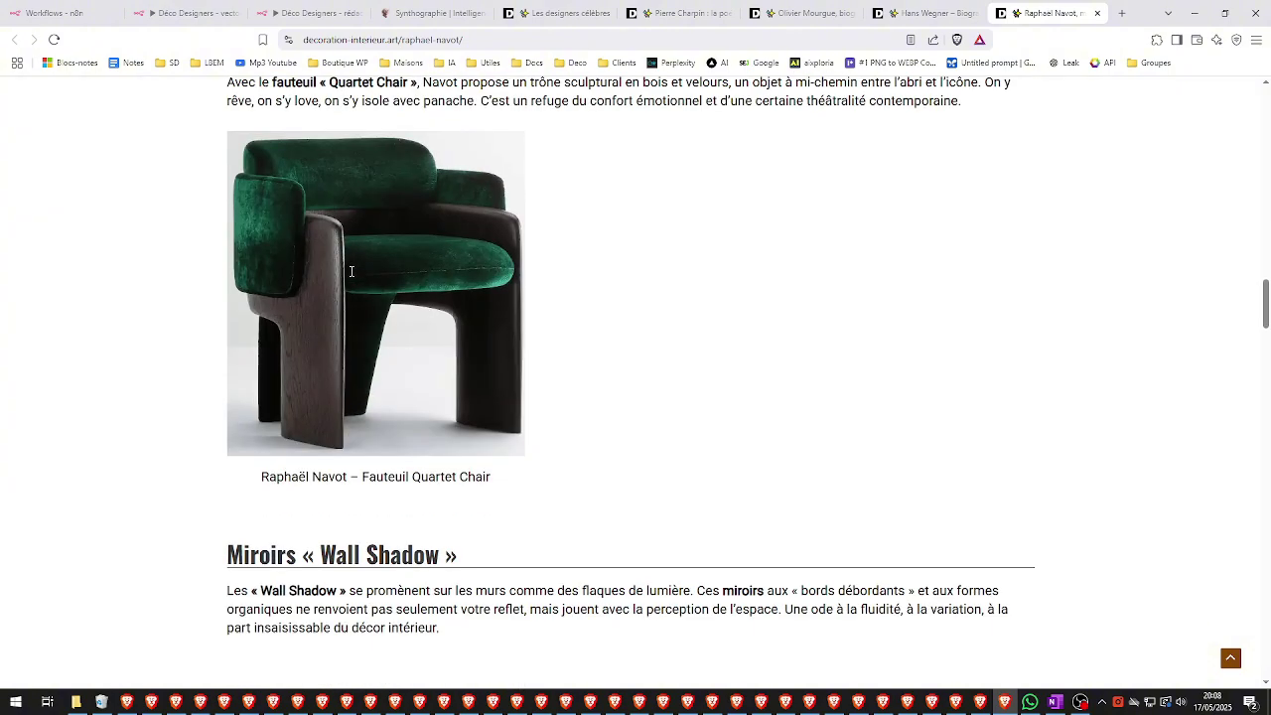
{"action": "scroll", "coordinate": [247, 301], "scroll_direction": "down", "scroll_amount": 4}
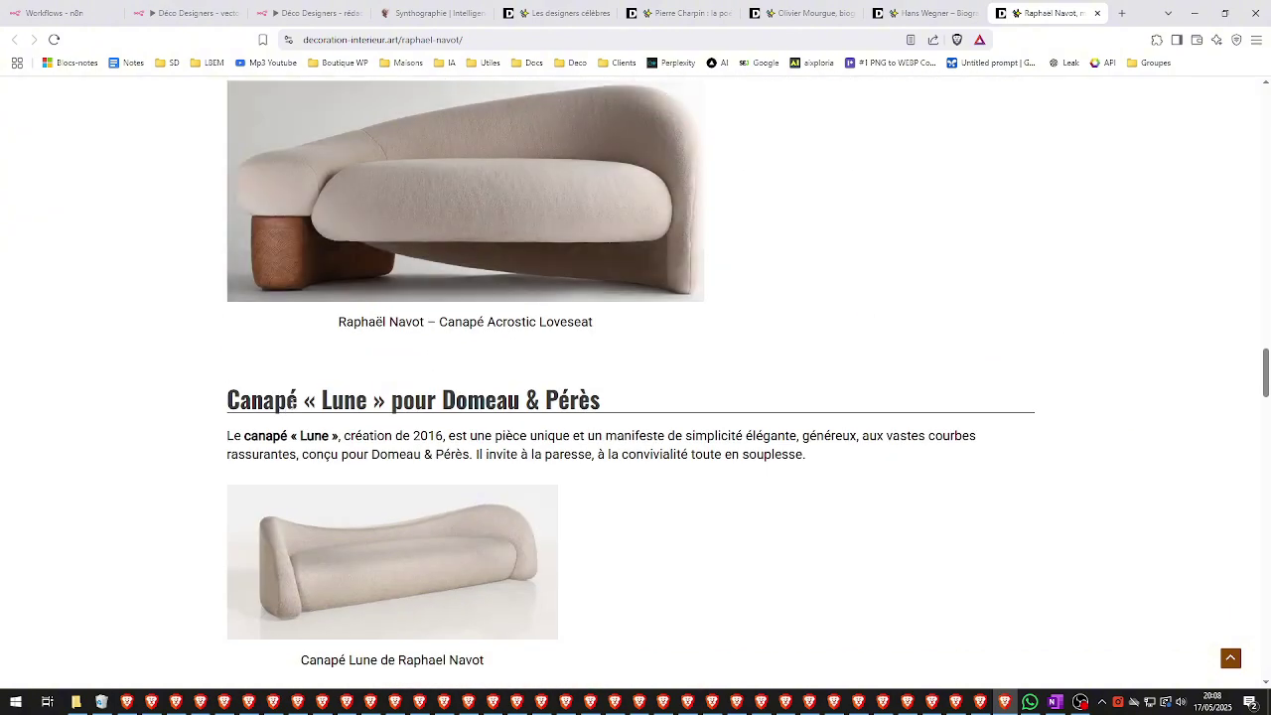
{"action": "scroll", "coordinate": [289, 407], "scroll_direction": "up", "scroll_amount": 6}
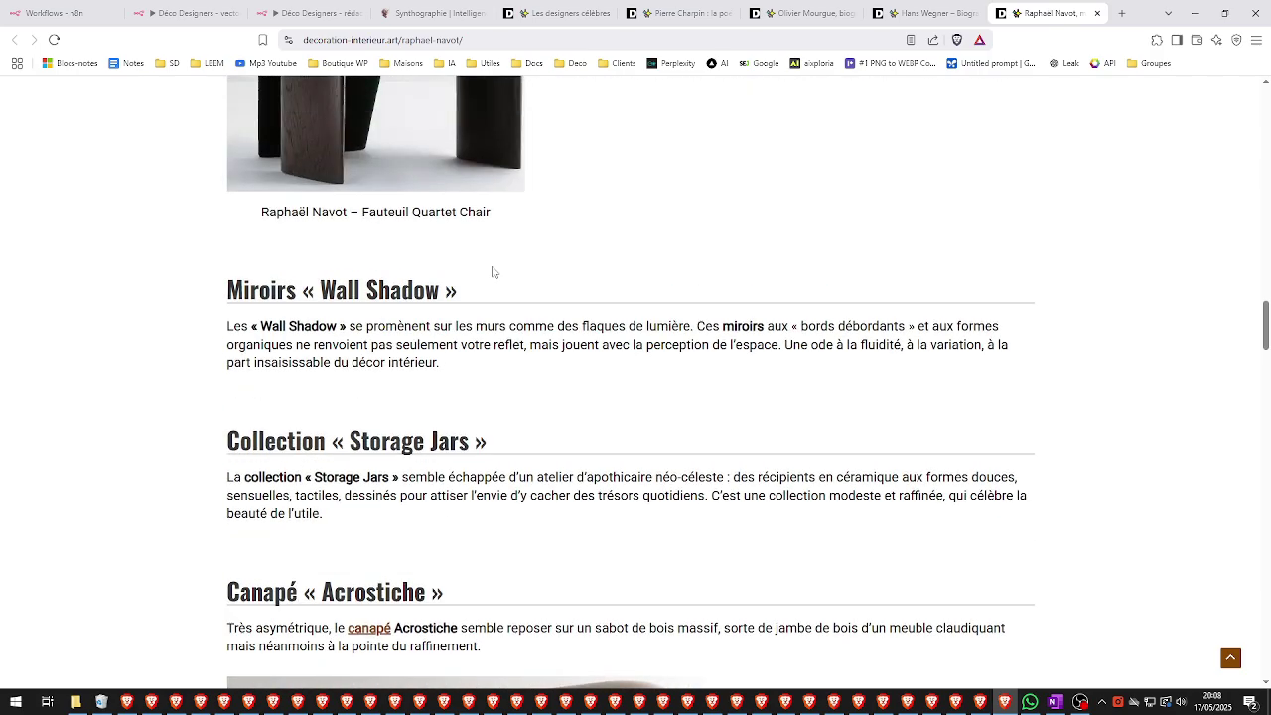
Step: Review the Collection Nativ entry and the list of merchant sites closing the Raphaël Navot article
{"action": "scroll", "coordinate": [619, 419], "scroll_direction": "down", "scroll_amount": 16}
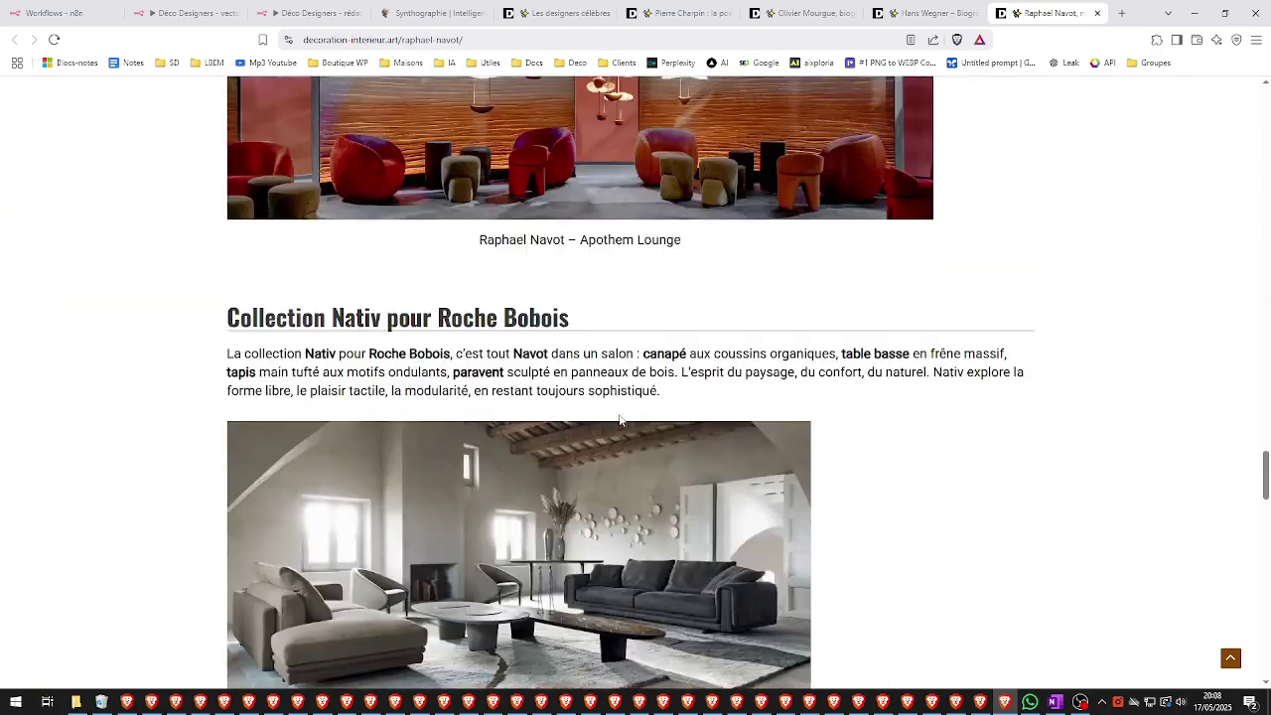
{"action": "scroll", "coordinate": [619, 419], "scroll_direction": "down", "scroll_amount": 13}
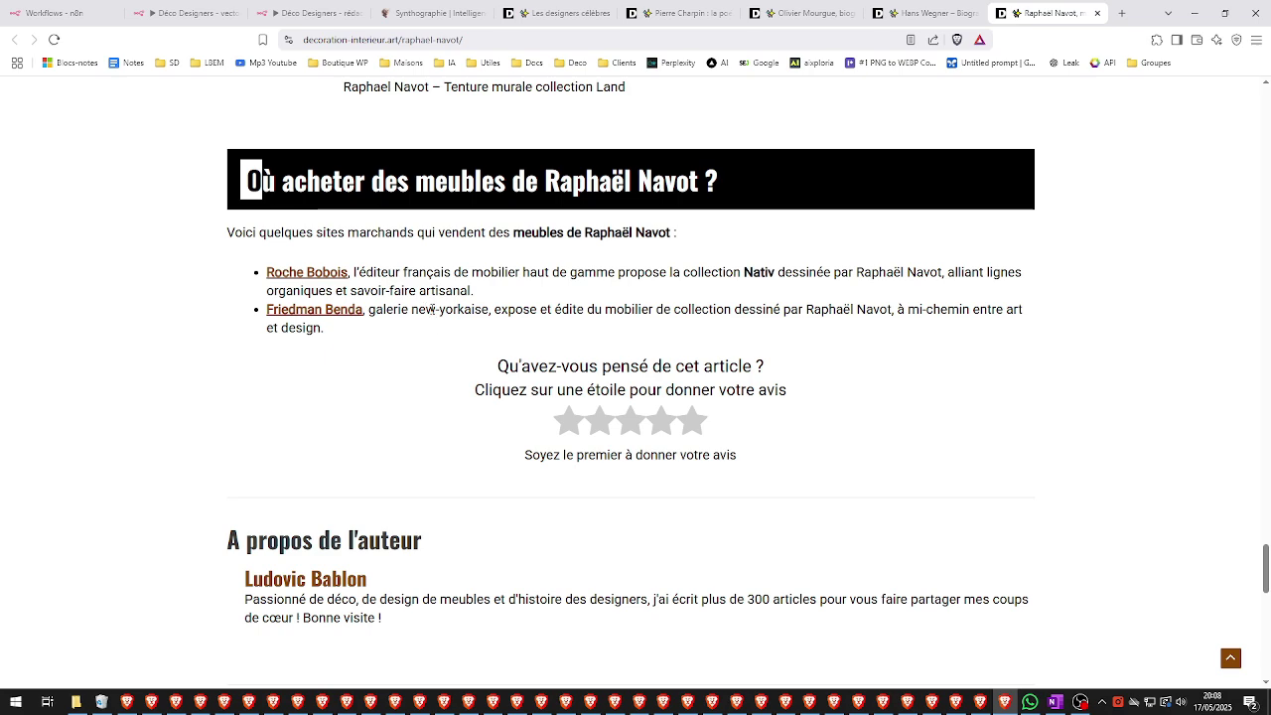
{"action": "scroll", "coordinate": [280, 266], "scroll_direction": "up", "scroll_amount": 4}
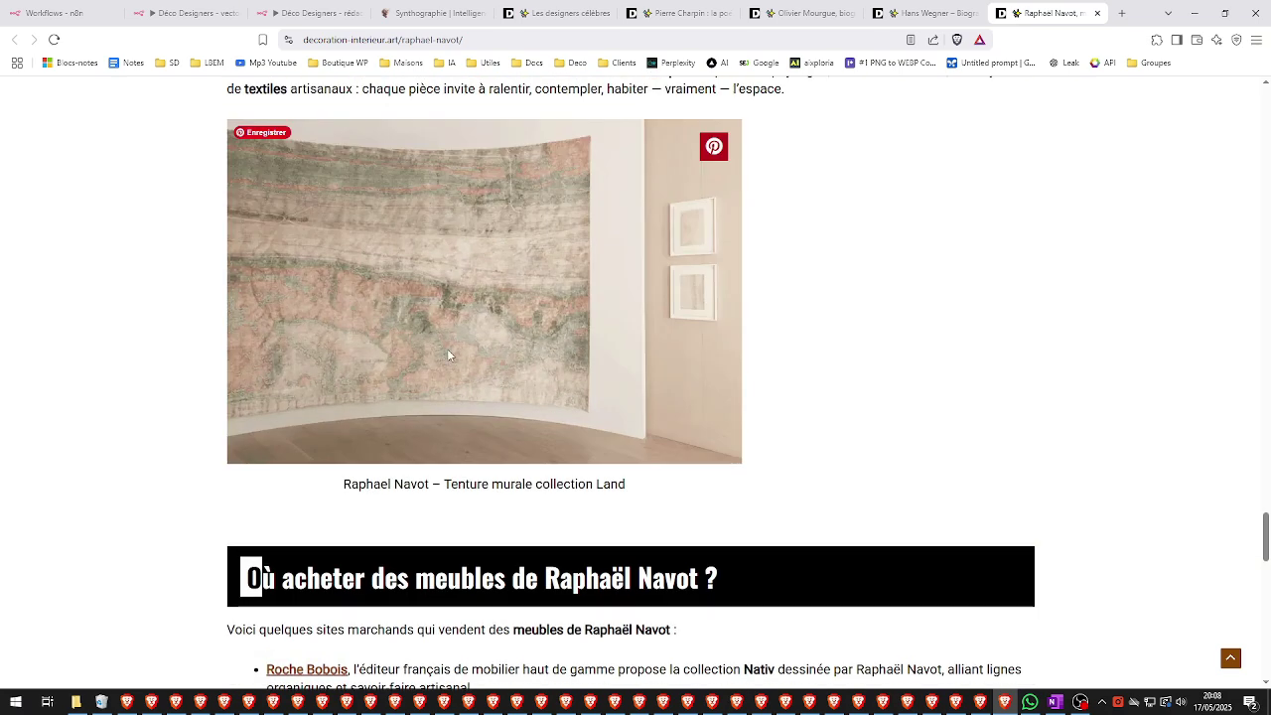
{"action": "scroll", "coordinate": [448, 354], "scroll_direction": "down", "scroll_amount": 3}
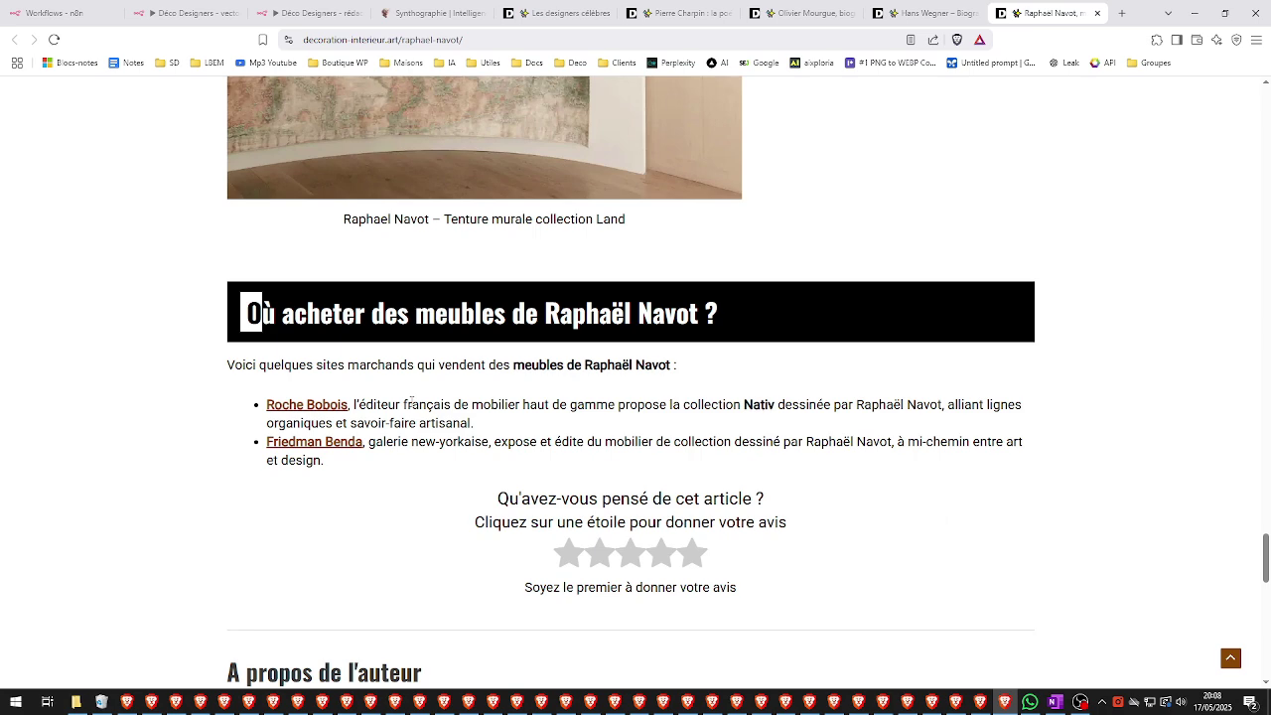
Step: Look back over the Raphaël Navot article's furniture entries and biography up to its title and table of contents
{"action": "scroll", "coordinate": [412, 399], "scroll_direction": "up", "scroll_amount": 15}
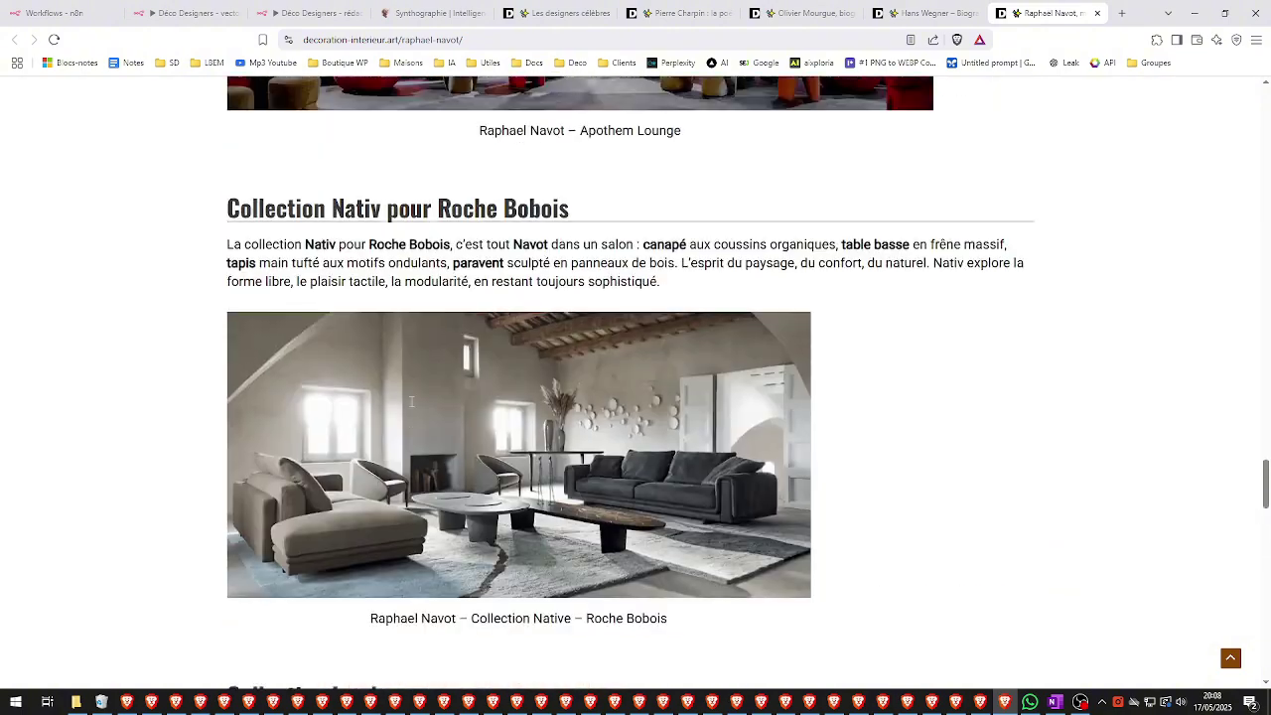
{"action": "scroll", "coordinate": [411, 400], "scroll_direction": "up", "scroll_amount": 15}
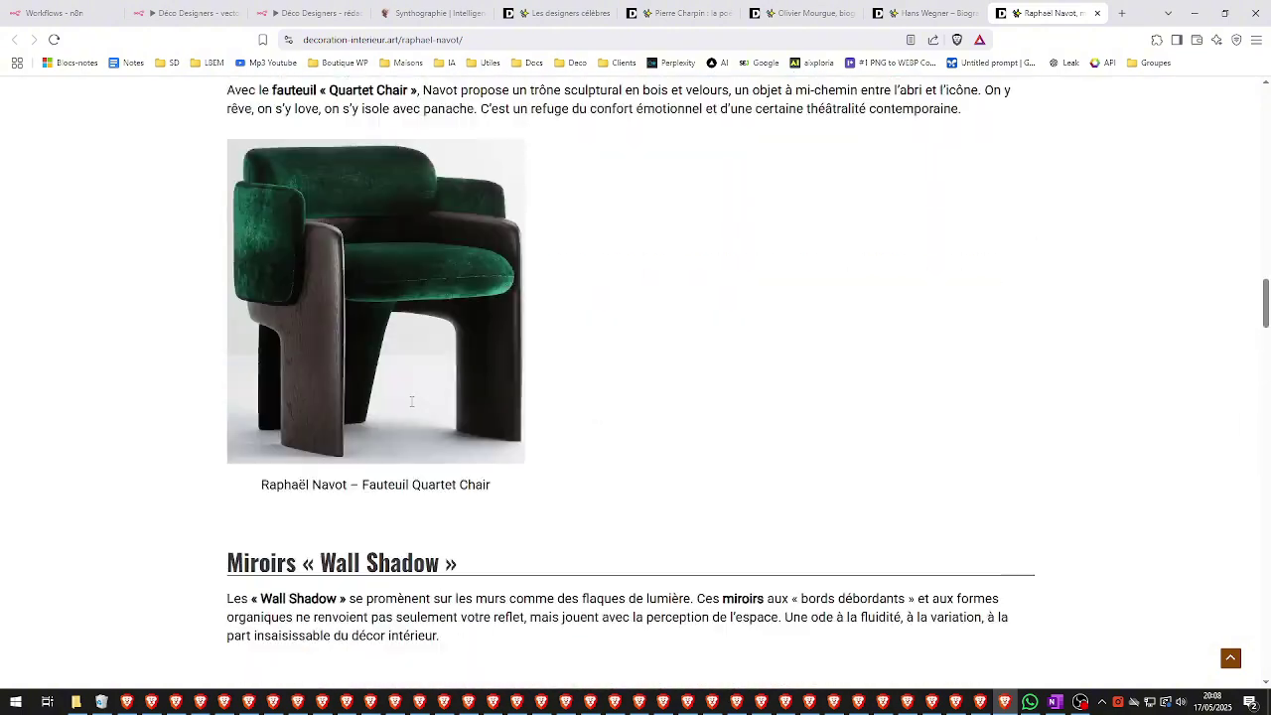
{"action": "scroll", "coordinate": [412, 401], "scroll_direction": "down", "scroll_amount": 8}
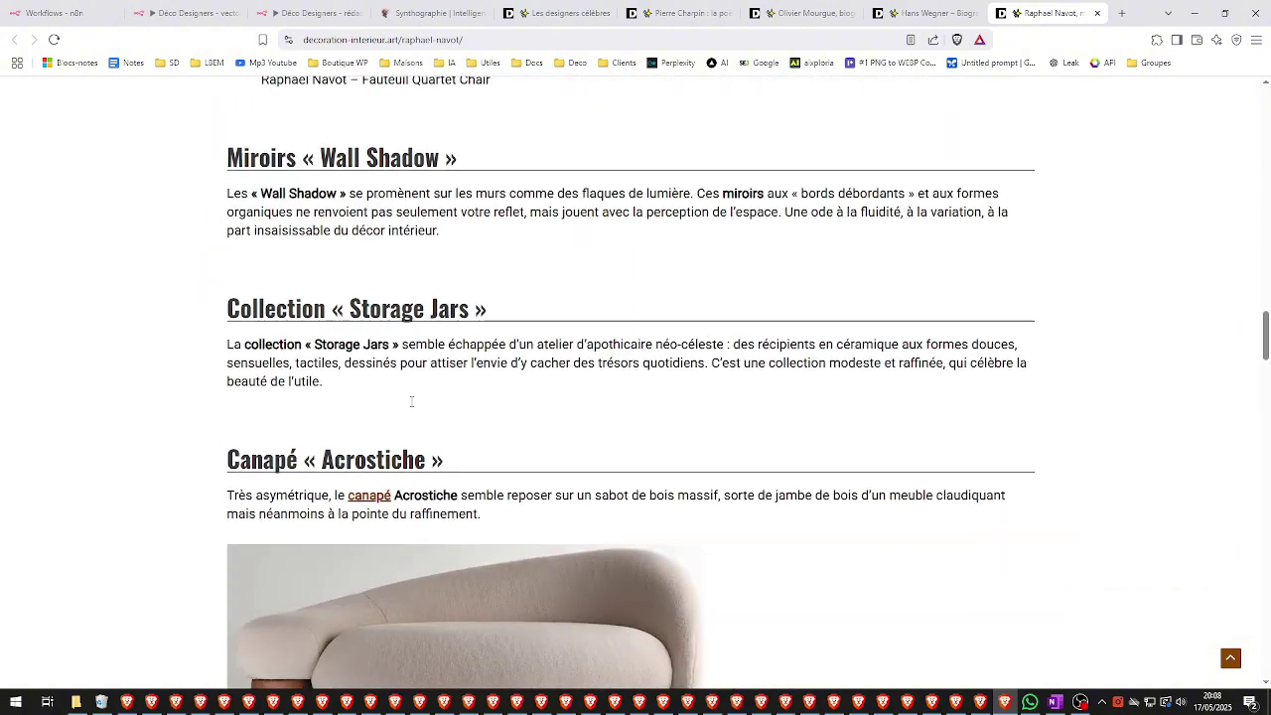
{"action": "scroll", "coordinate": [412, 408], "scroll_direction": "up", "scroll_amount": 1}
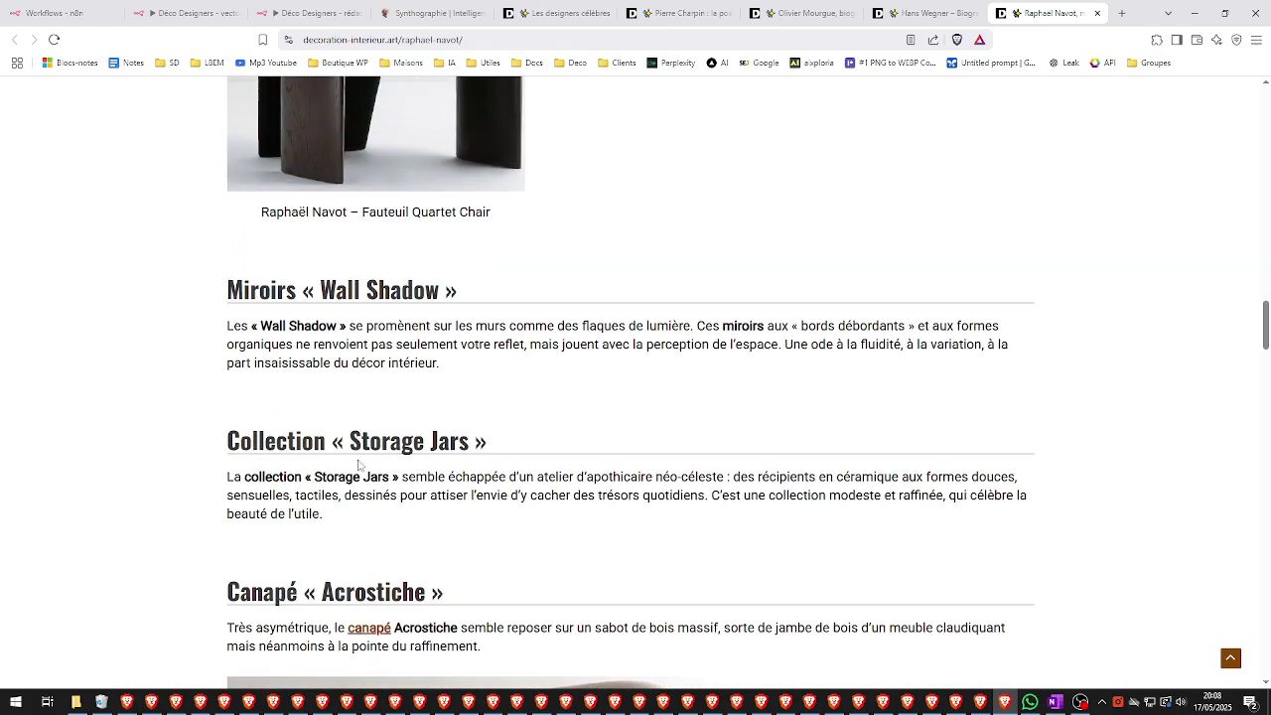
{"action": "scroll", "coordinate": [322, 390], "scroll_direction": "up", "scroll_amount": 12}
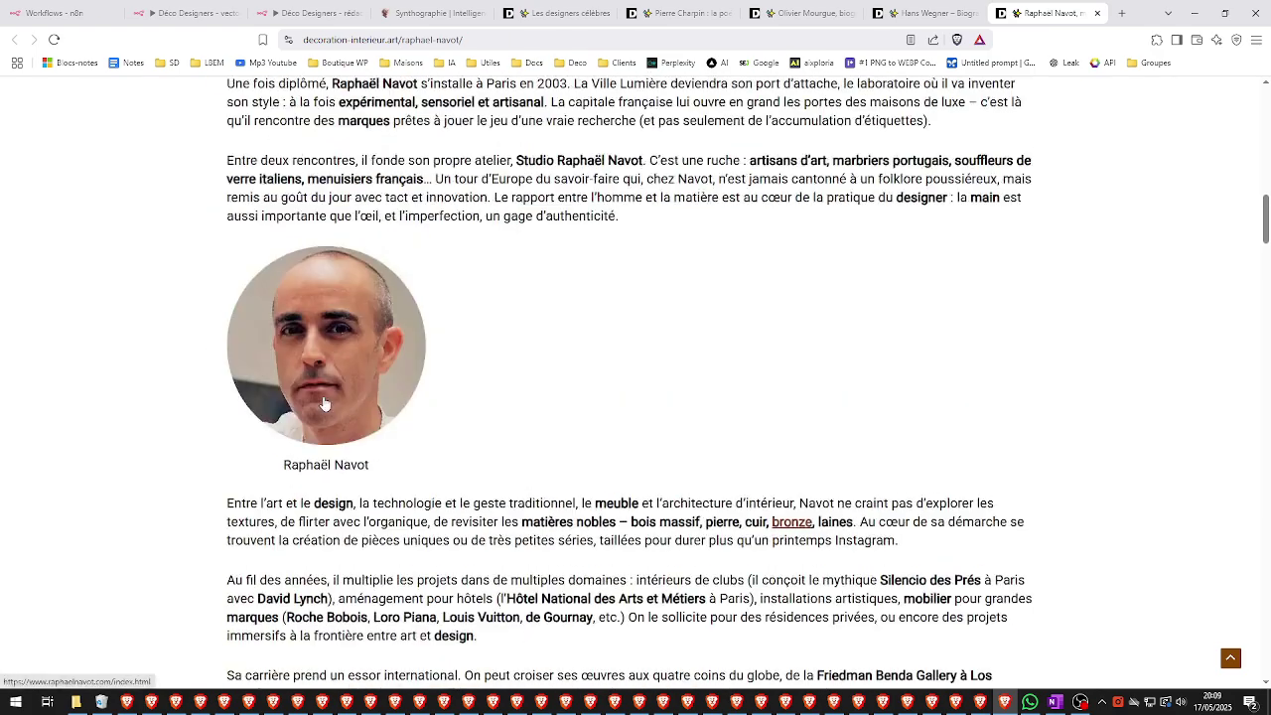
{"action": "scroll", "coordinate": [326, 400], "scroll_direction": "up", "scroll_amount": 10}
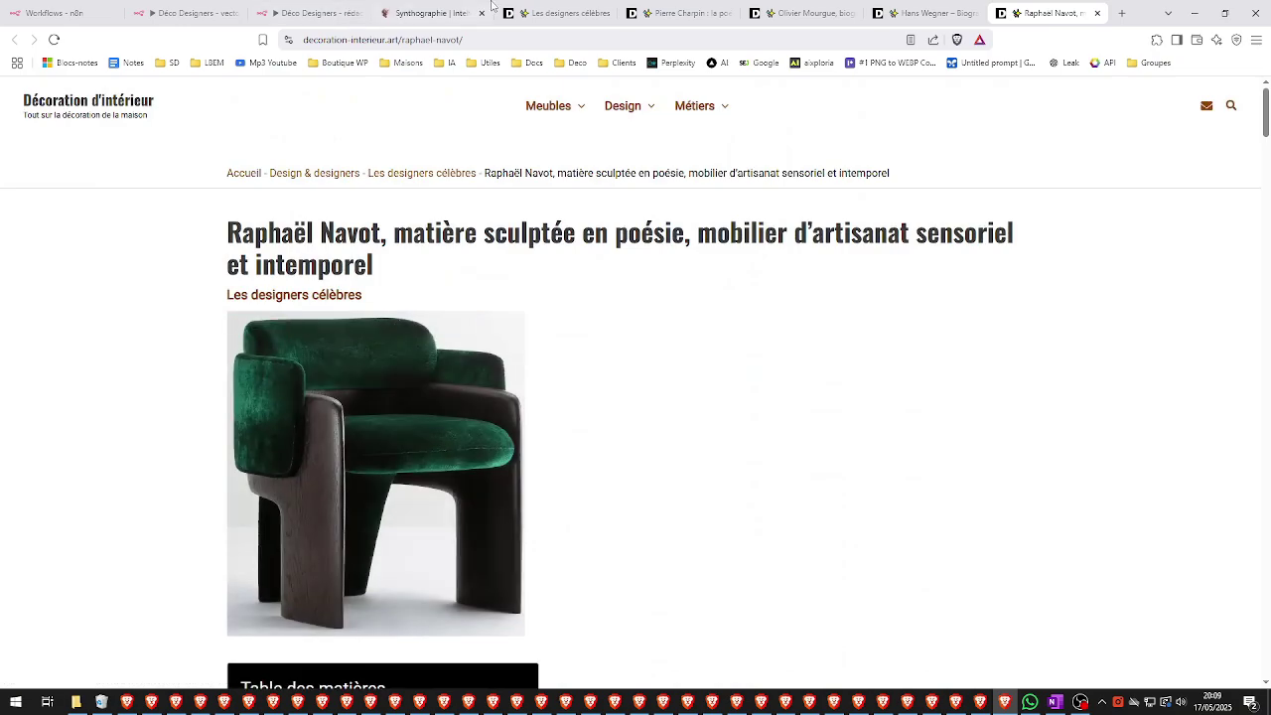
{"action": "scroll", "coordinate": [283, 343], "scroll_direction": "down", "scroll_amount": 6}
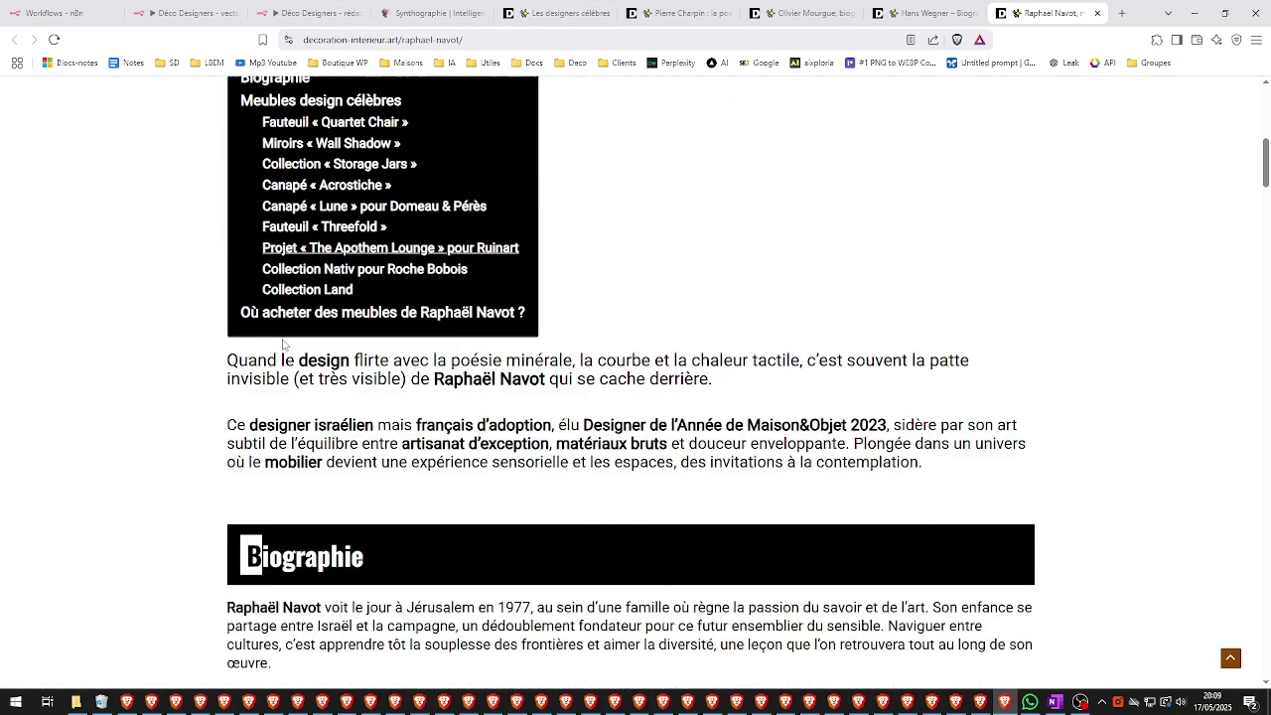
{"action": "scroll", "coordinate": [283, 343], "scroll_direction": "down", "scroll_amount": 5}
{"action": "scroll", "coordinate": [283, 343], "scroll_direction": "up", "scroll_amount": 11}
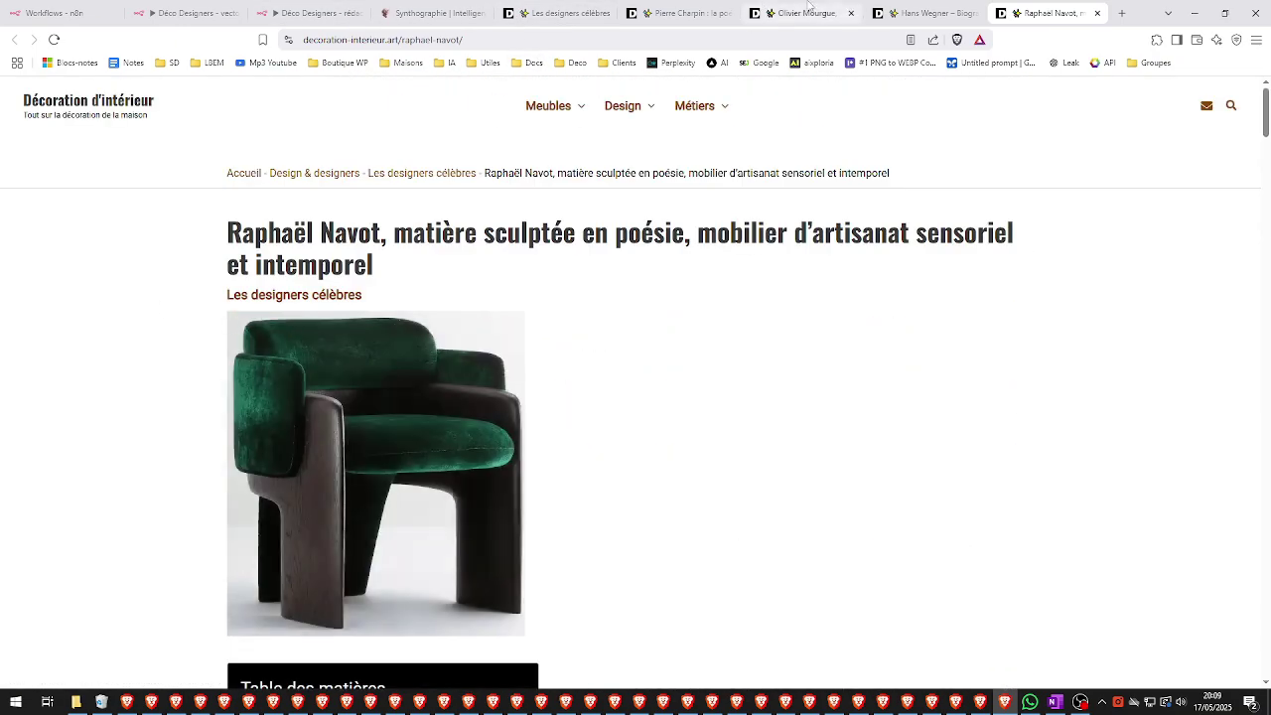
Step: Browse the furniture sections of the published Olivier Mourgue and Hans Wegner articles
{"action": "left_click", "coordinate": [809, 12]}
{"action": "scroll", "coordinate": [665, 328], "scroll_direction": "down", "scroll_amount": 15}
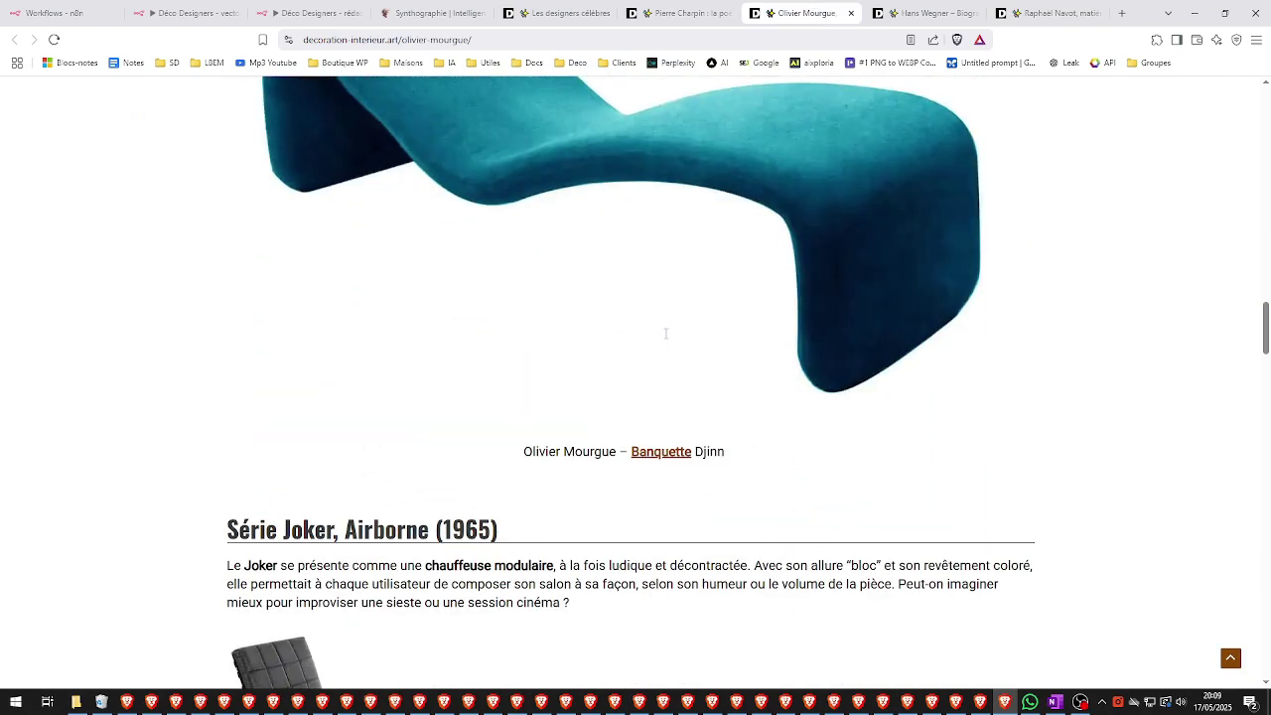
{"action": "scroll", "coordinate": [665, 333], "scroll_direction": "down", "scroll_amount": 4}
{"action": "scroll", "coordinate": [681, 337], "scroll_direction": "up", "scroll_amount": 9}
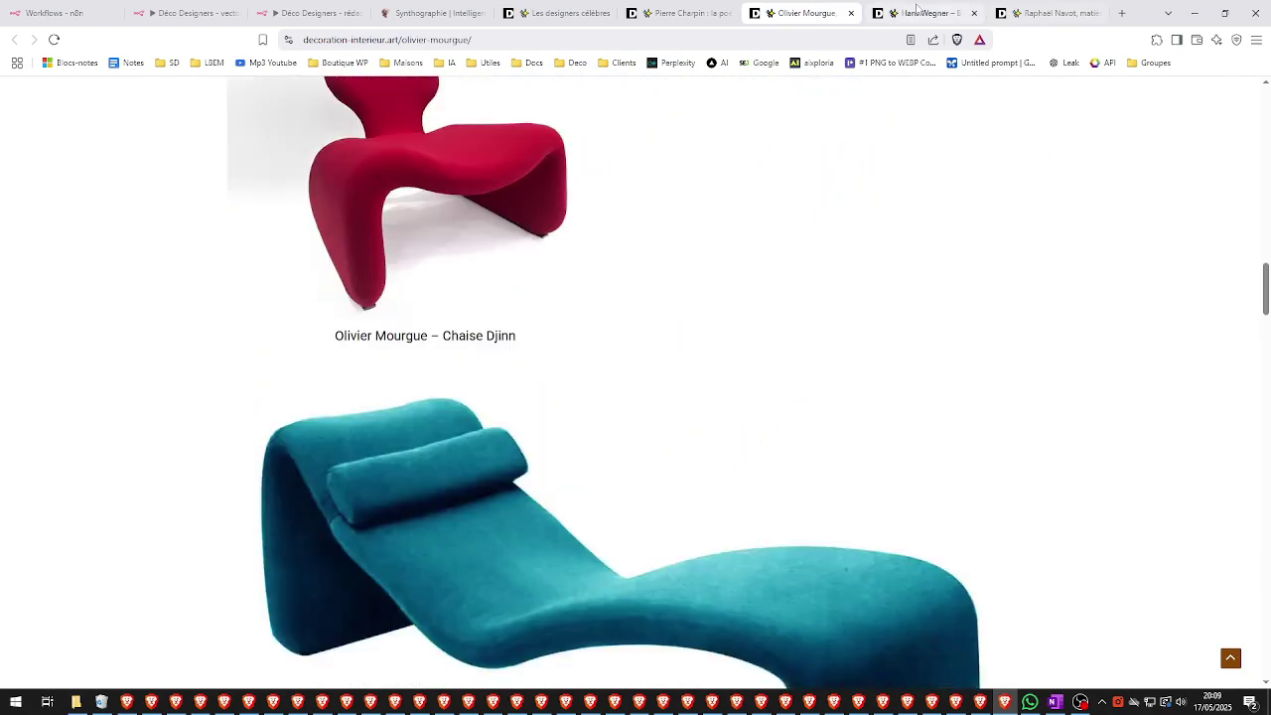
{"action": "left_click", "coordinate": [916, 12]}
{"action": "scroll", "coordinate": [741, 276], "scroll_direction": "up", "scroll_amount": 8}
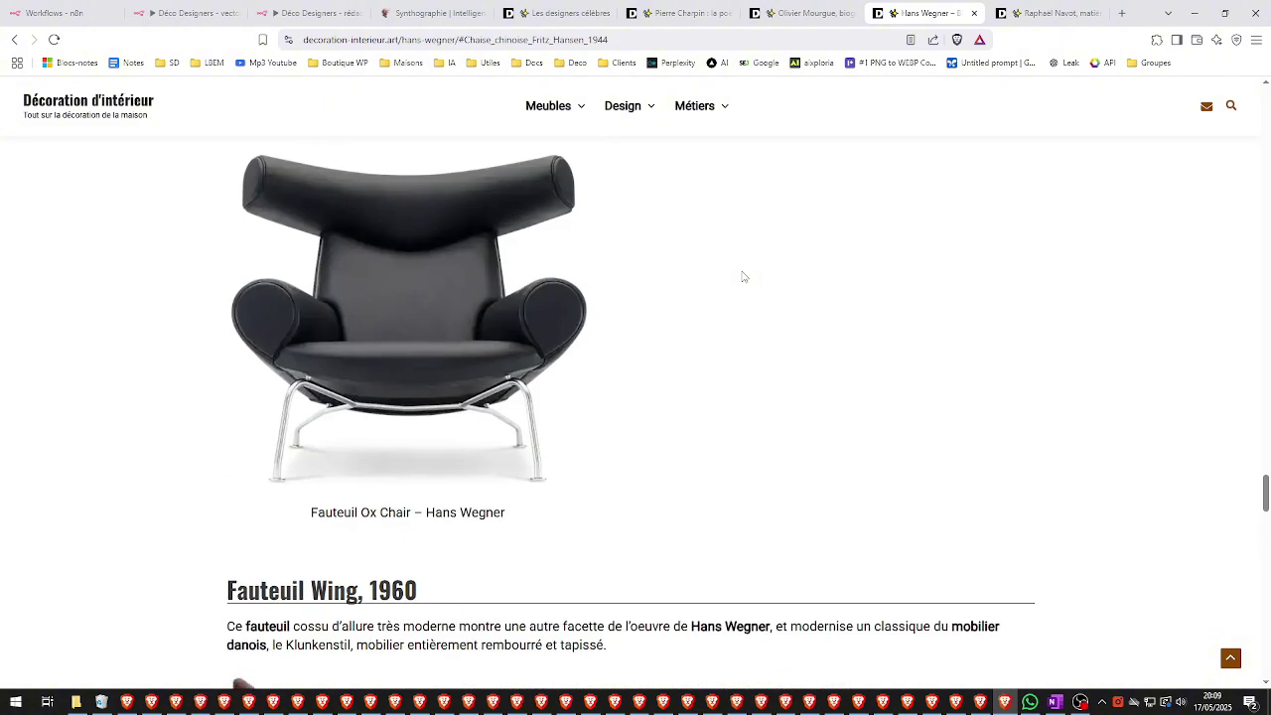
{"action": "scroll", "coordinate": [742, 276], "scroll_direction": "up", "scroll_amount": 5}
Step: Look over the article summaries on the Les designers célèbres page, and return to the Déco Designers - vectorisation workflow
{"action": "left_click", "coordinate": [587, 8]}
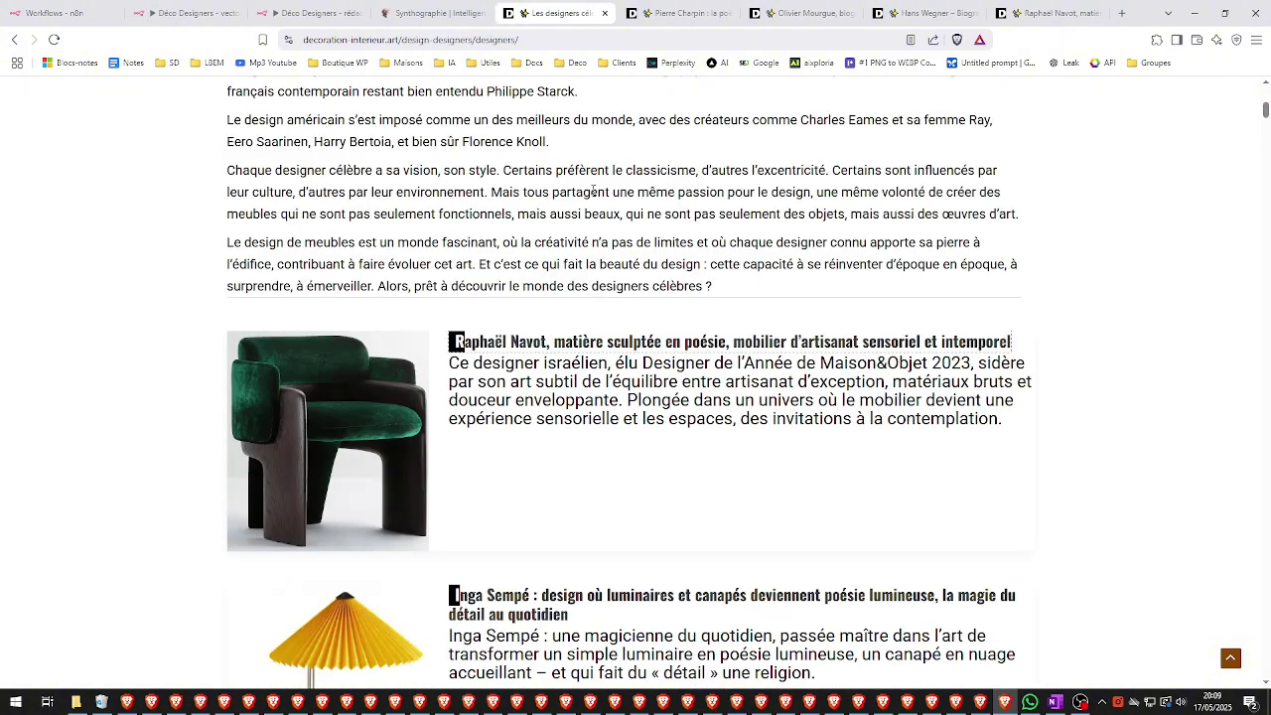
{"action": "scroll", "coordinate": [593, 191], "scroll_direction": "down", "scroll_amount": 2}
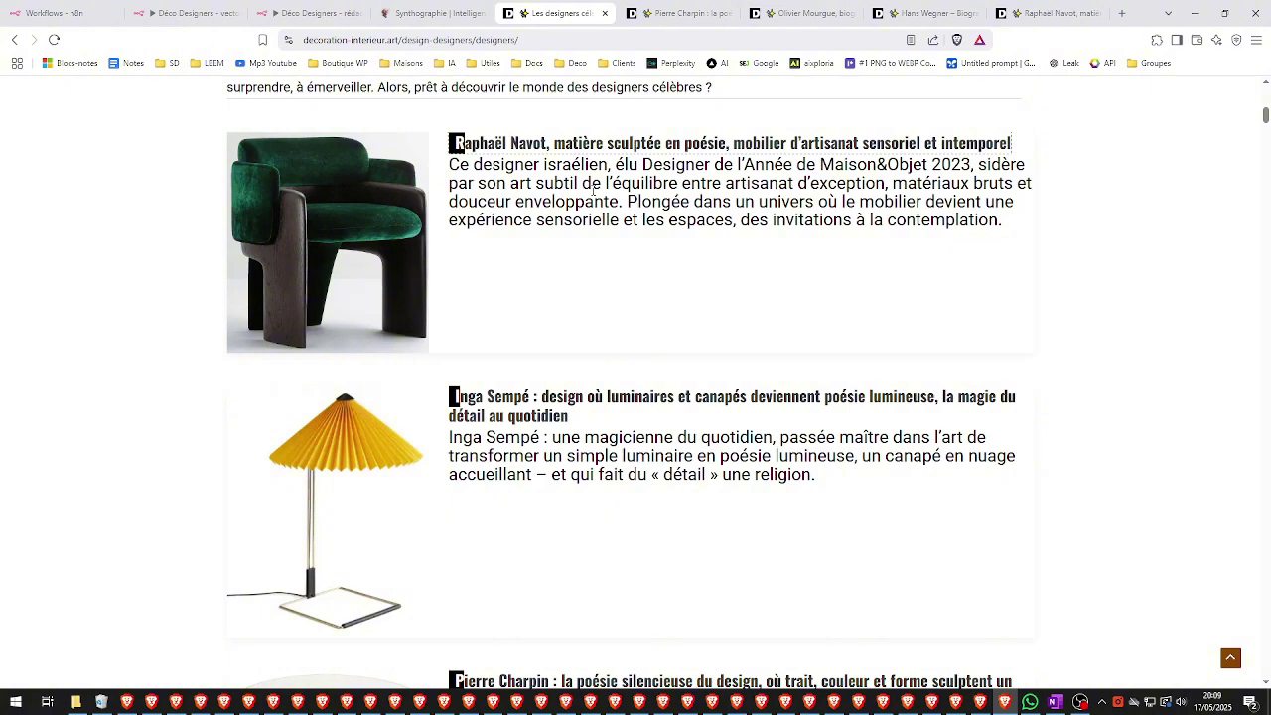
{"action": "left_click", "coordinate": [59, 12]}
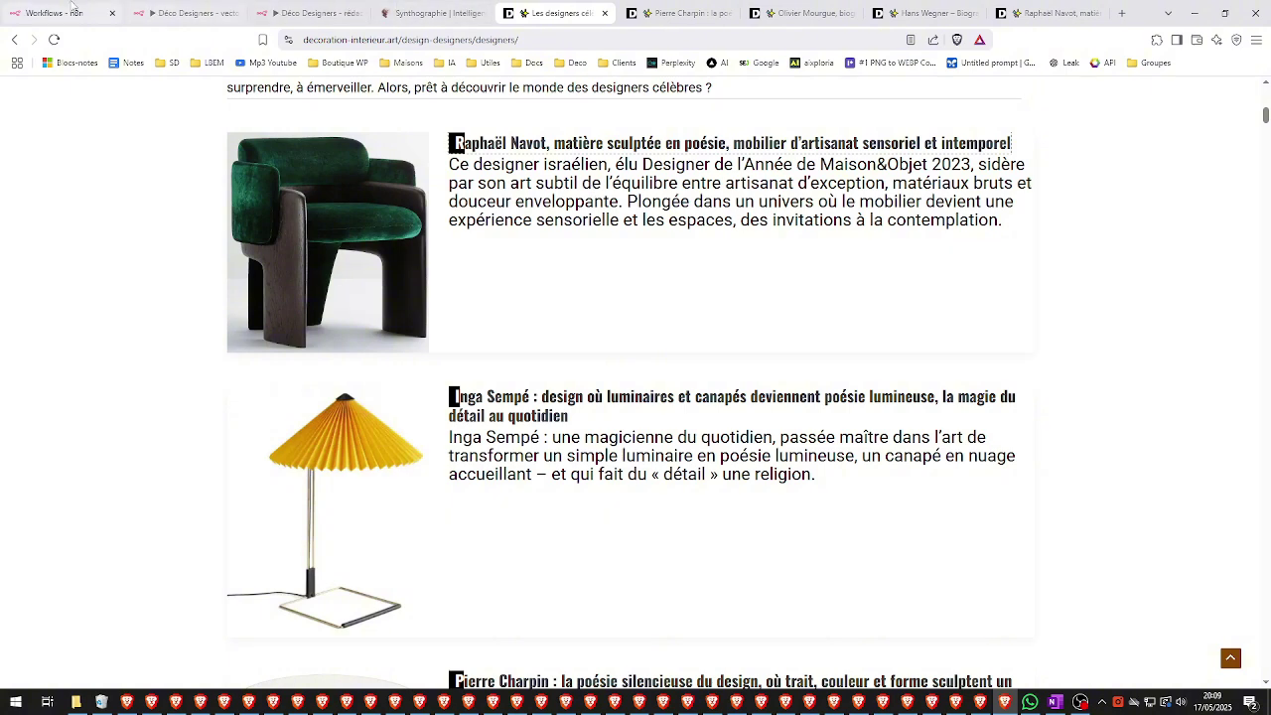
{"action": "left_click", "coordinate": [177, 12]}
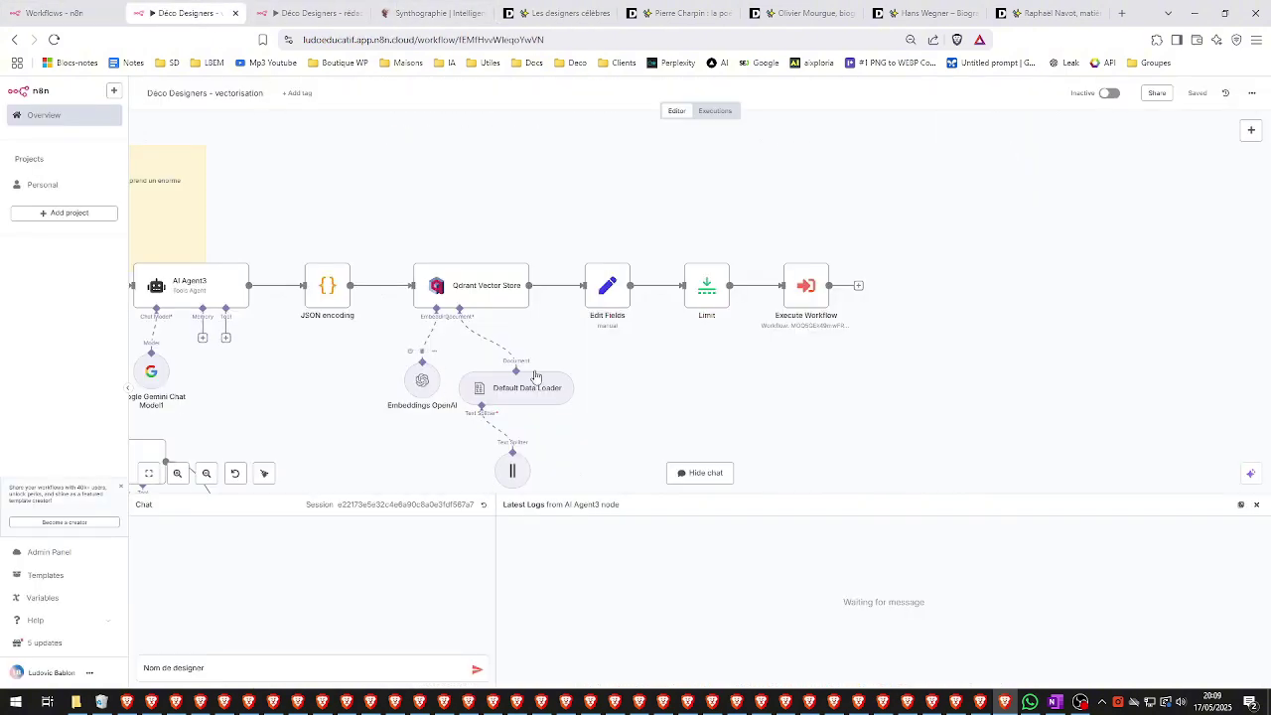
Step: Look over the whole Déco Designers - vectorisation workflow and its AI agent nodes, and return to the top of the Olivier Mourgue article
{"action": "scroll", "coordinate": [854, 383], "scroll_direction": "down", "scroll_amount": 3}
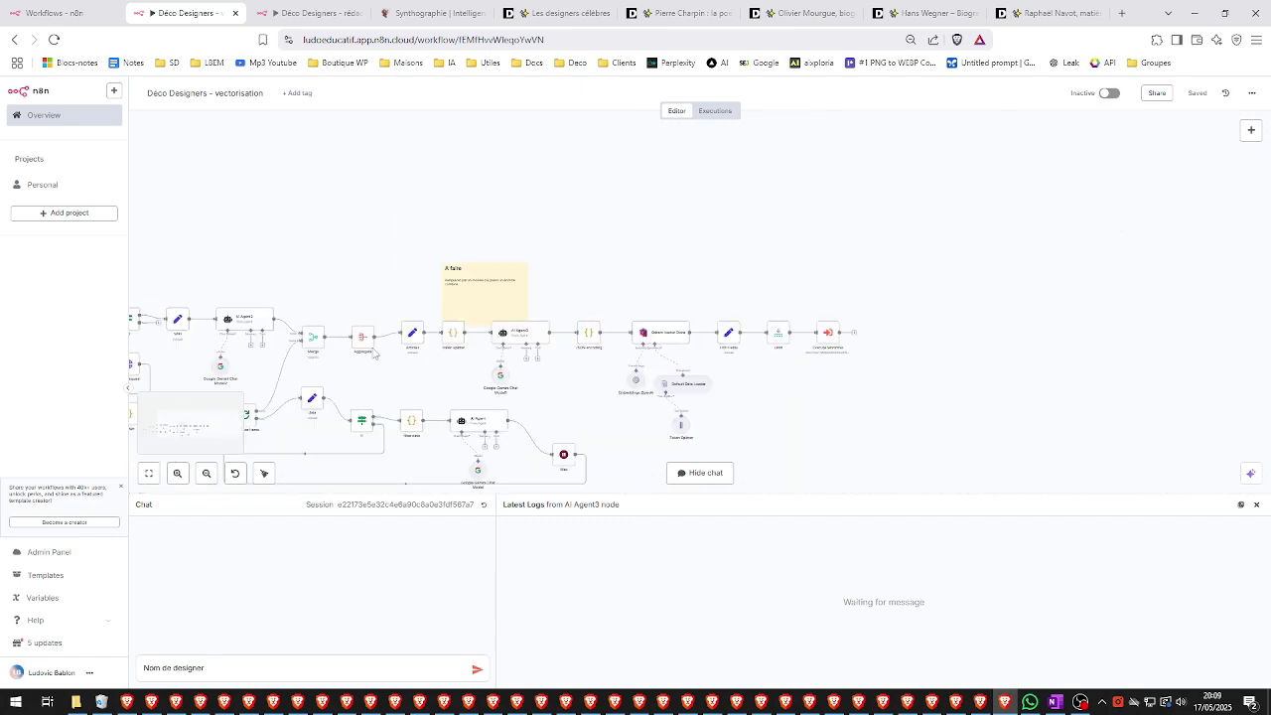
{"action": "left_click_drag", "start_coordinate": [309, 256], "coordinate": [614, 183]}
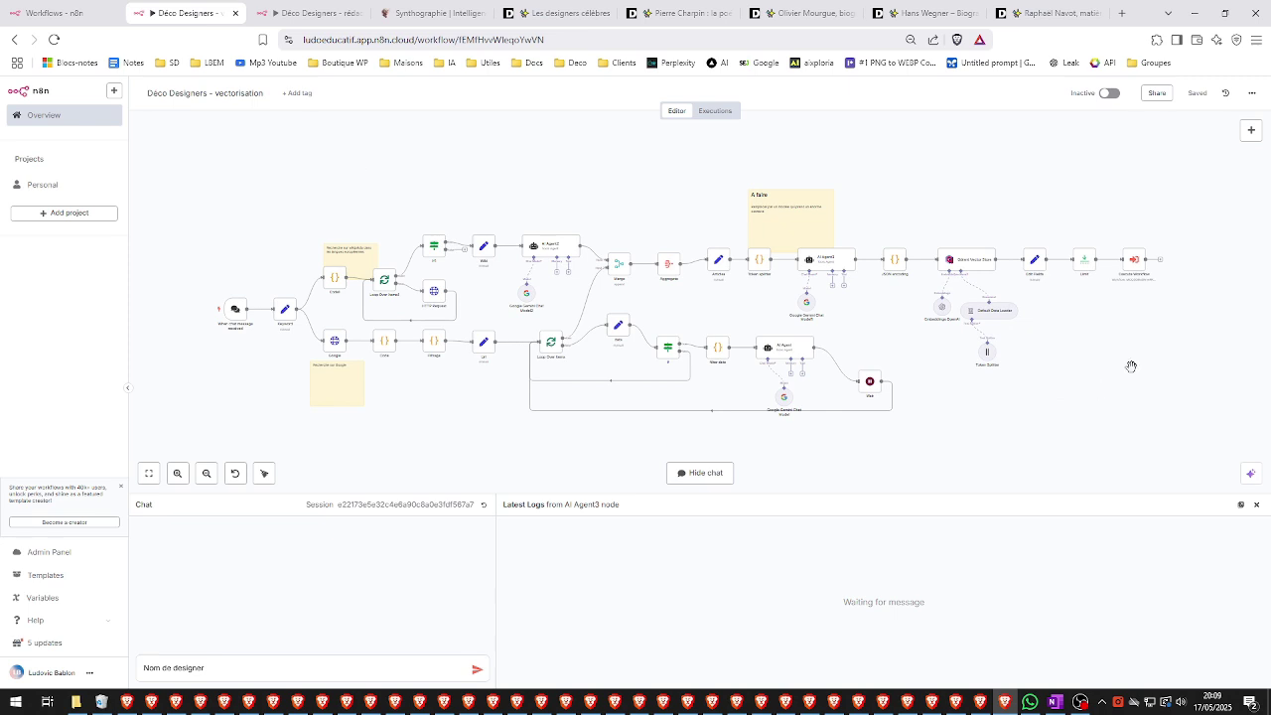
{"action": "scroll", "coordinate": [1129, 369], "scroll_direction": "up", "scroll_amount": 1}
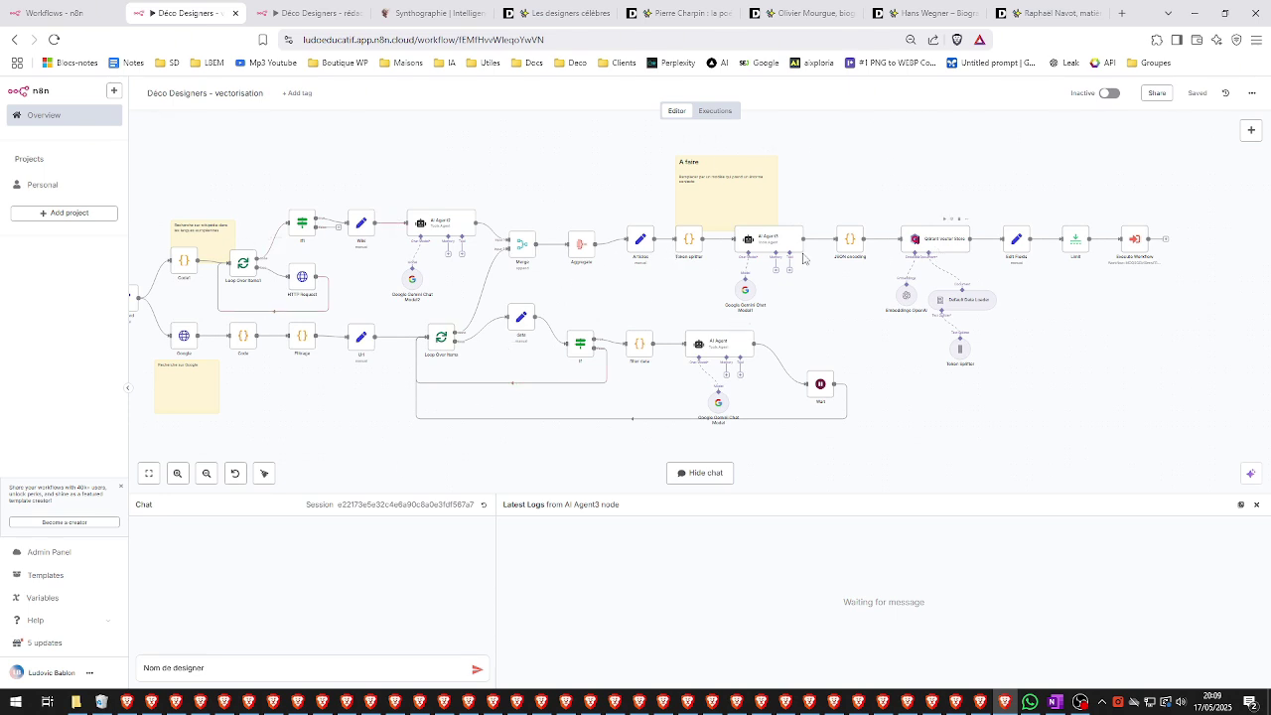
{"action": "left_click_drag", "start_coordinate": [385, 162], "coordinate": [479, 332]}
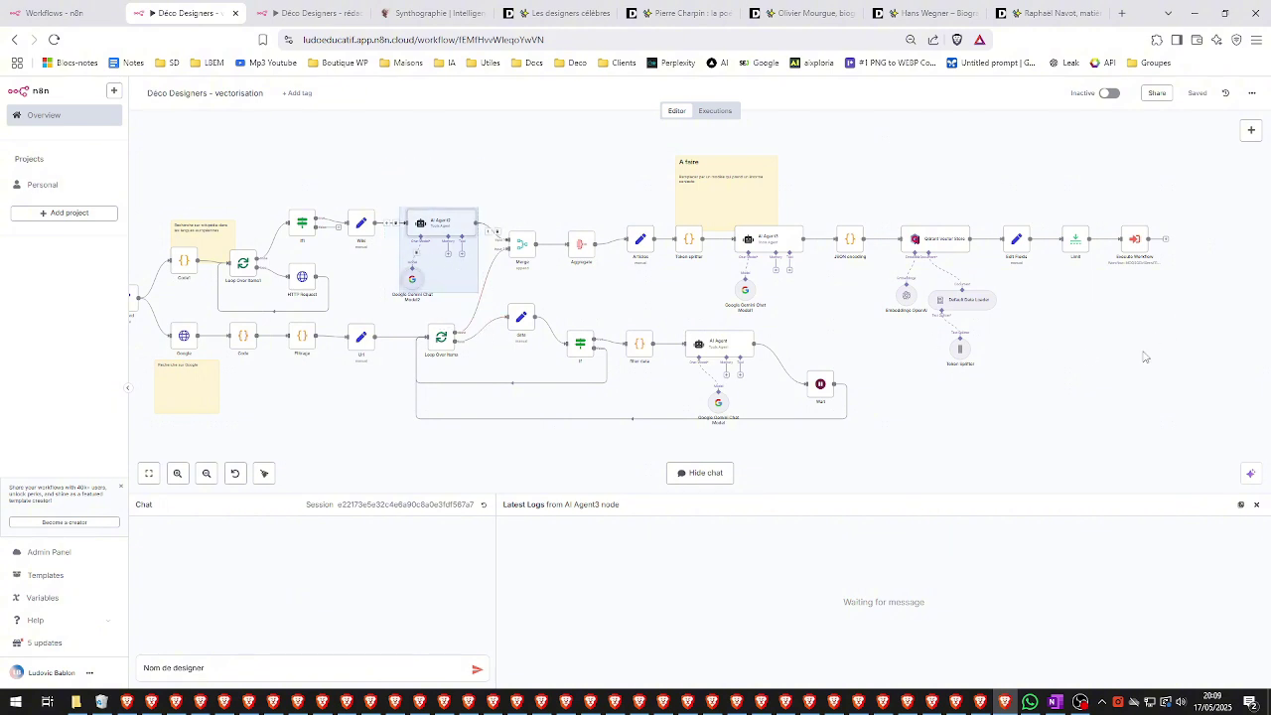
{"action": "left_click", "coordinate": [1075, 354]}
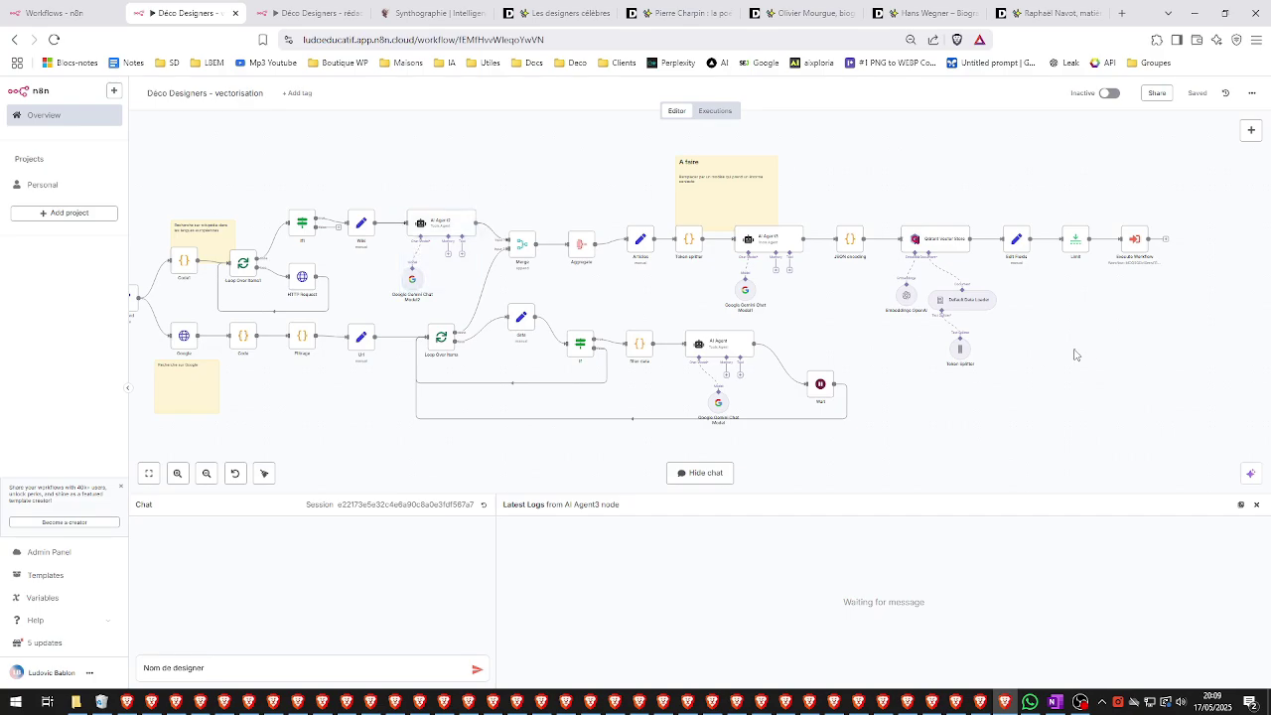
{"action": "left_click", "coordinate": [806, 13]}
{"action": "scroll", "coordinate": [473, 319], "scroll_direction": "up", "scroll_amount": 20}
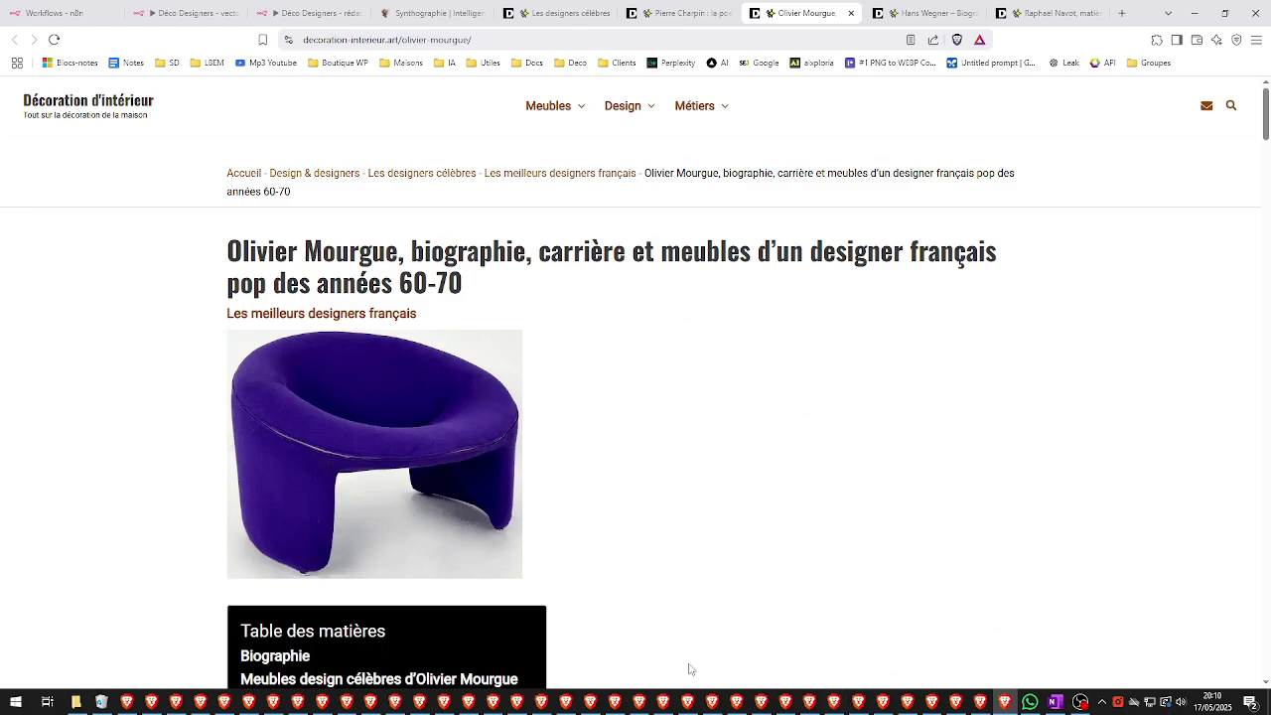
Step: Find the browser window with the Répertoire d'IA v4 workflow, close its chat and logs, and examine the full node chain
{"action": "left_click", "coordinate": [664, 702]}
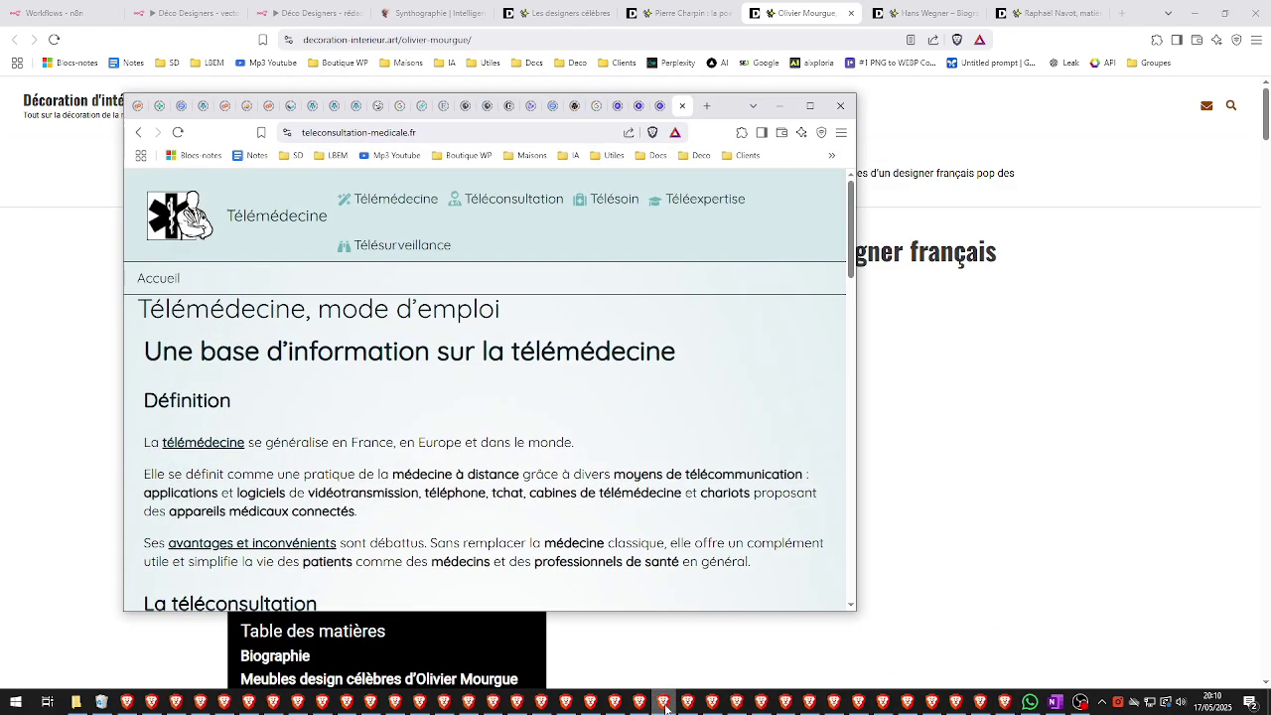
{"action": "left_click", "coordinate": [616, 702]}
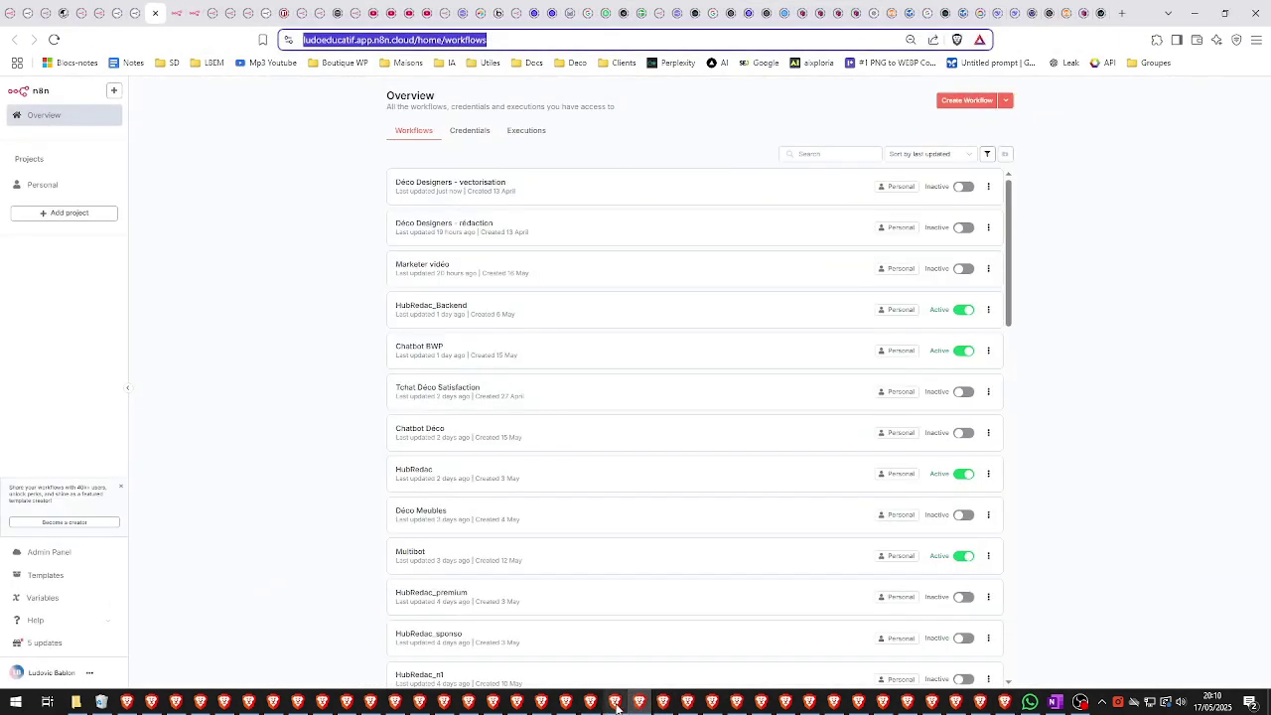
{"action": "left_click", "coordinate": [712, 703]}
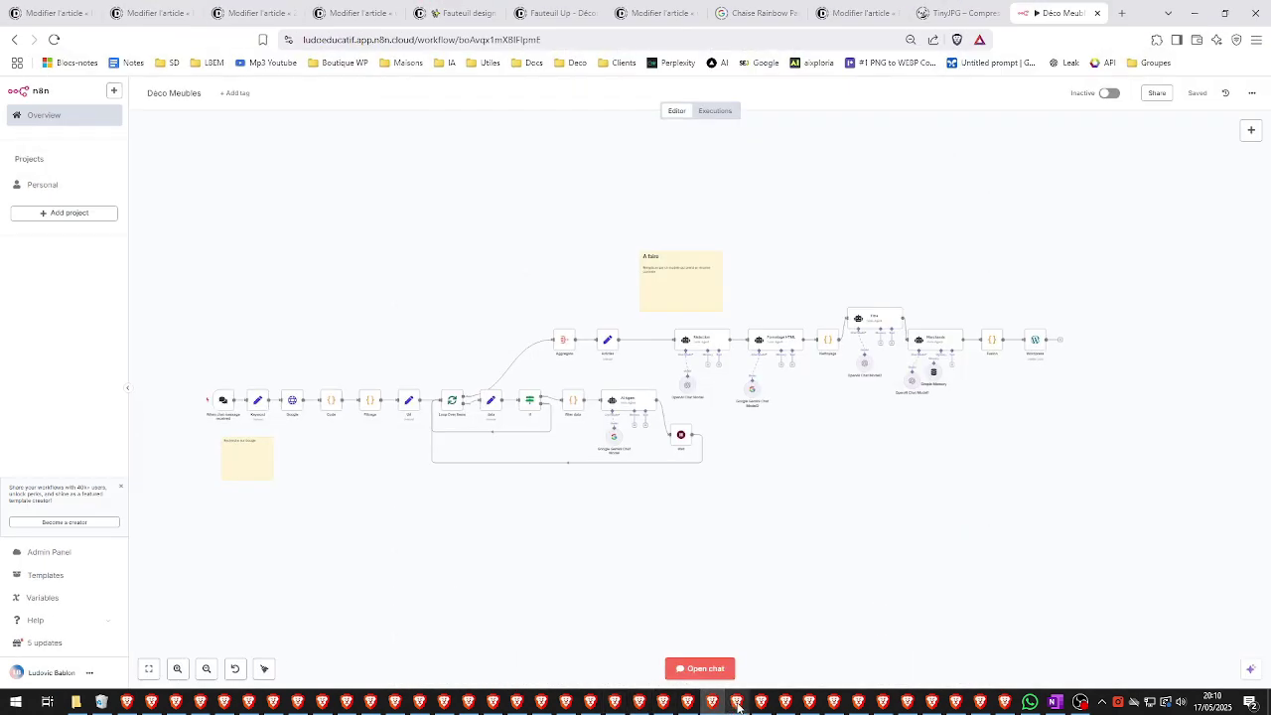
{"action": "left_click", "coordinate": [738, 703]}
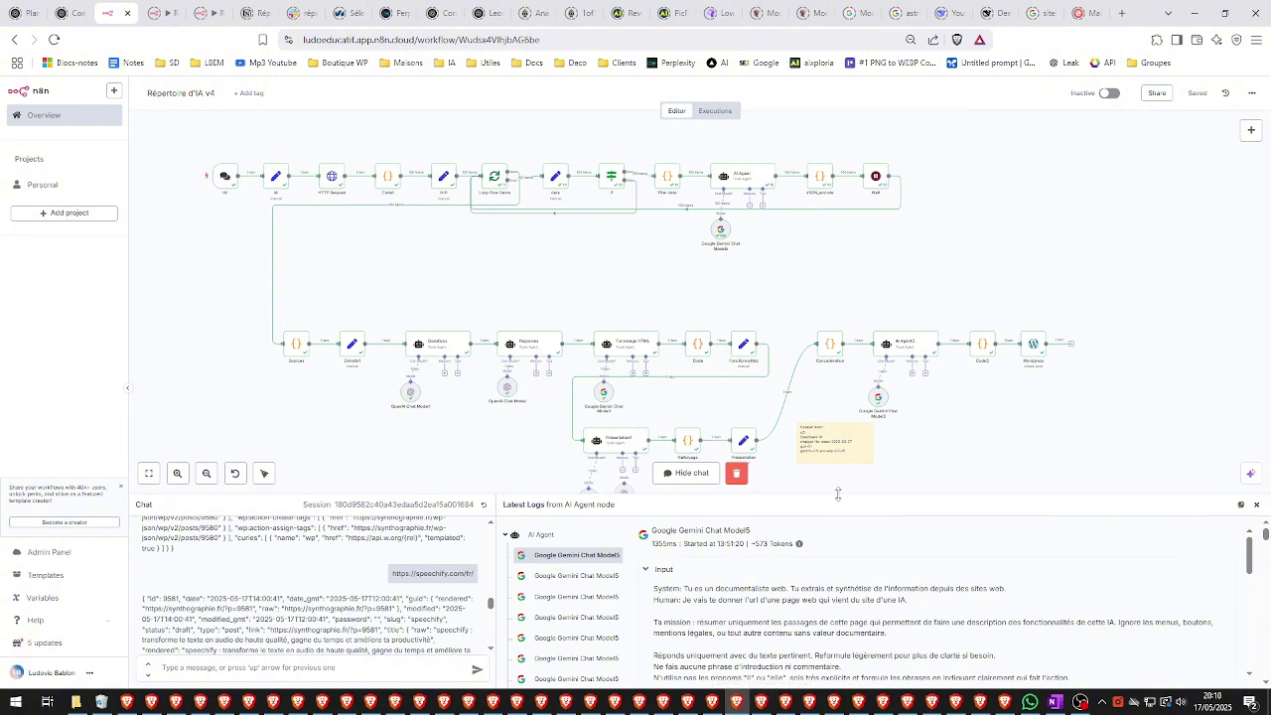
{"action": "left_click", "coordinate": [1256, 505]}
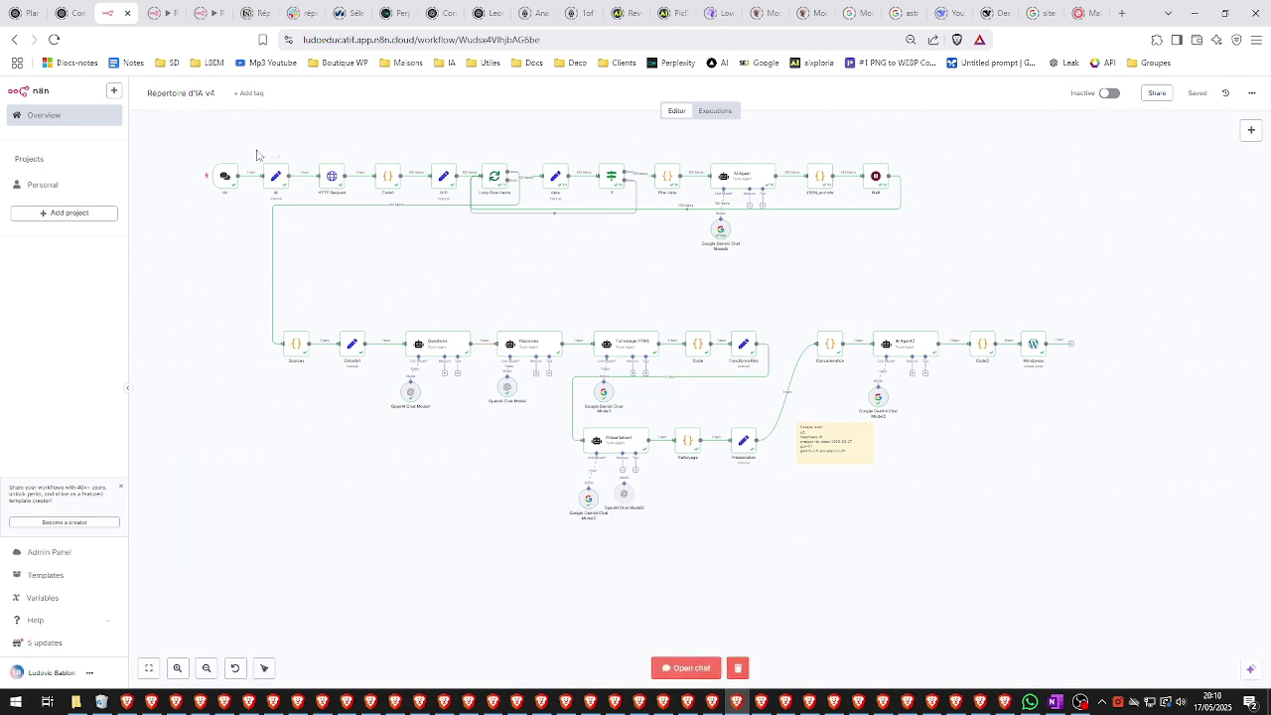
{"action": "scroll", "coordinate": [292, 119], "scroll_direction": "up", "scroll_amount": 1}
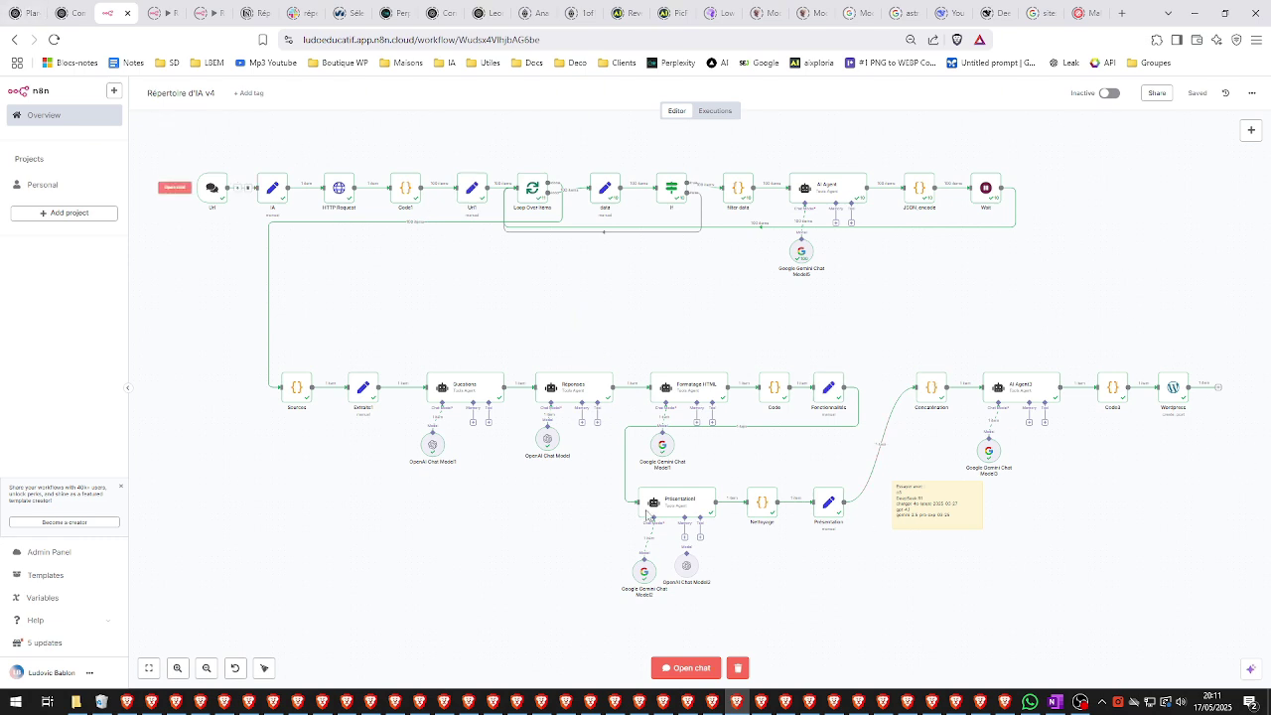
Step: Return to the Déco Designers - rédaction workflow and select its final Wordpress node
{"action": "left_click", "coordinate": [1005, 703]}
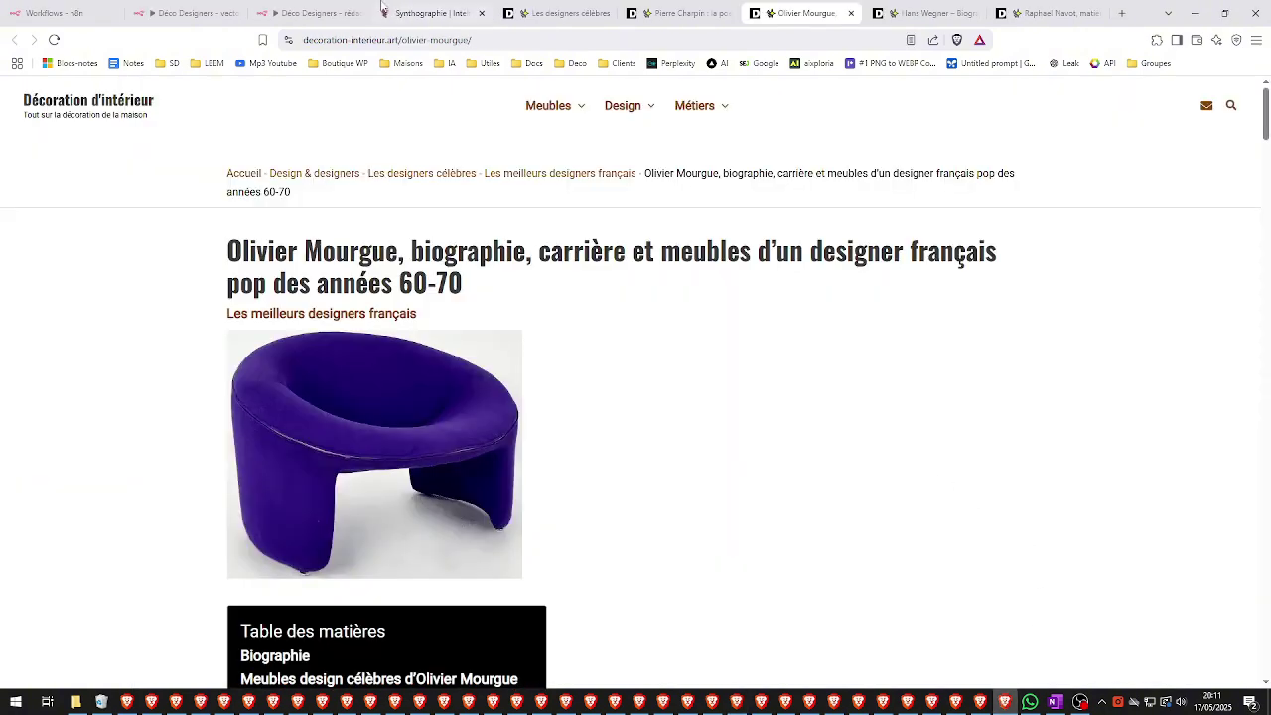
{"action": "left_click", "coordinate": [292, 11]}
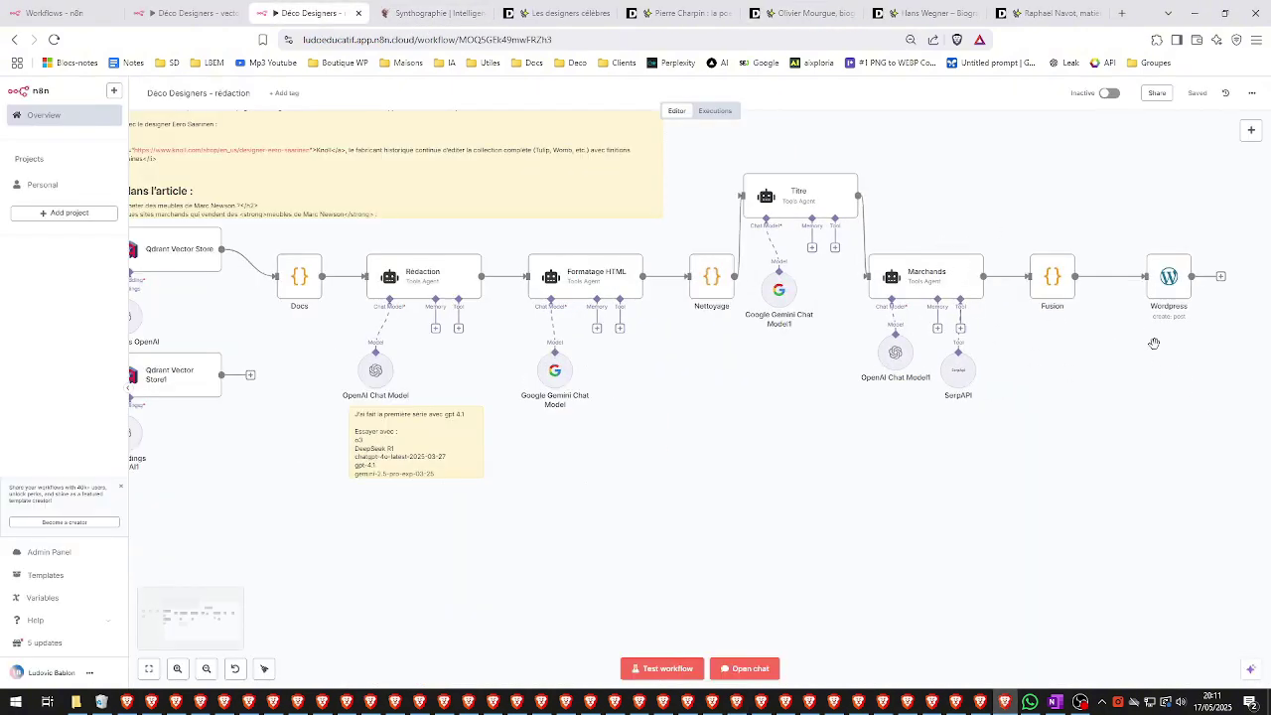
{"action": "left_click", "coordinate": [1166, 285]}
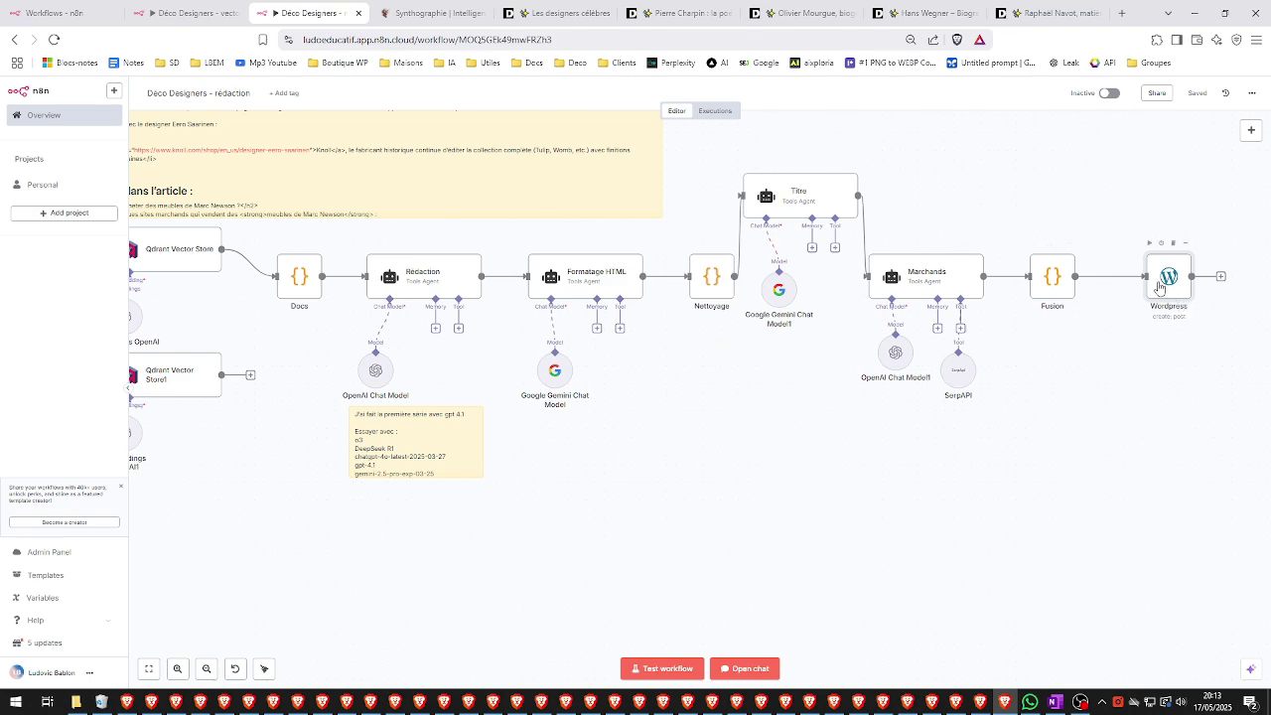
Step: Show the Synthographie.fr home page, with a brief look back at the Déco Designers - vectorisation workflow
{"action": "left_click", "coordinate": [415, 12]}
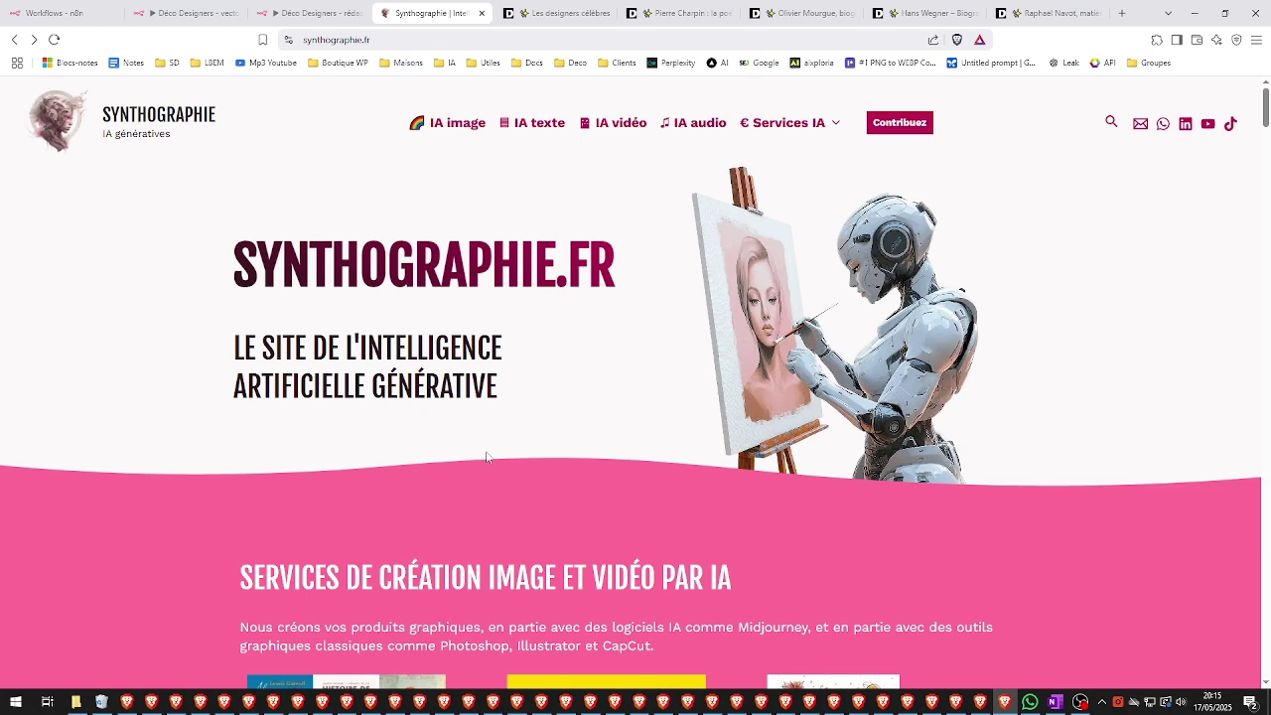
{"action": "left_click", "coordinate": [169, 20]}
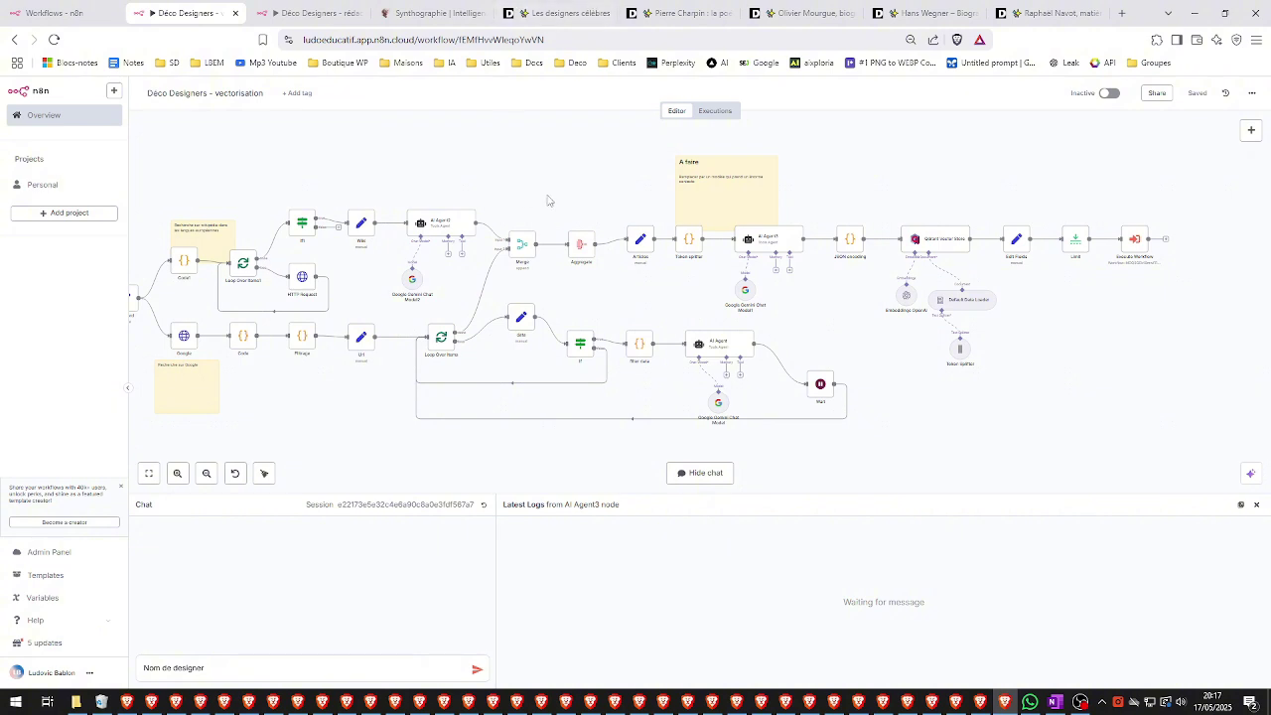
{"action": "left_click", "coordinate": [443, 10]}
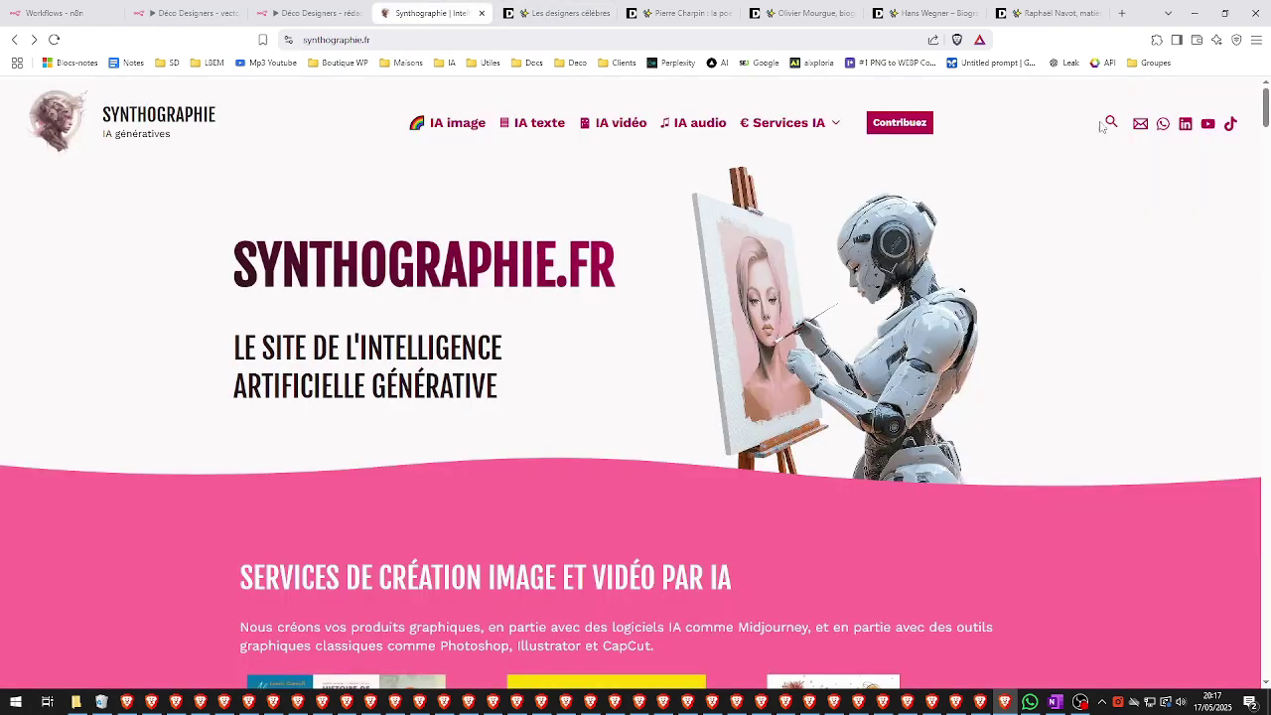
Step: Open the Synthographie.fr contact page and examine its social network links and message form
{"action": "left_click", "coordinate": [1140, 123]}
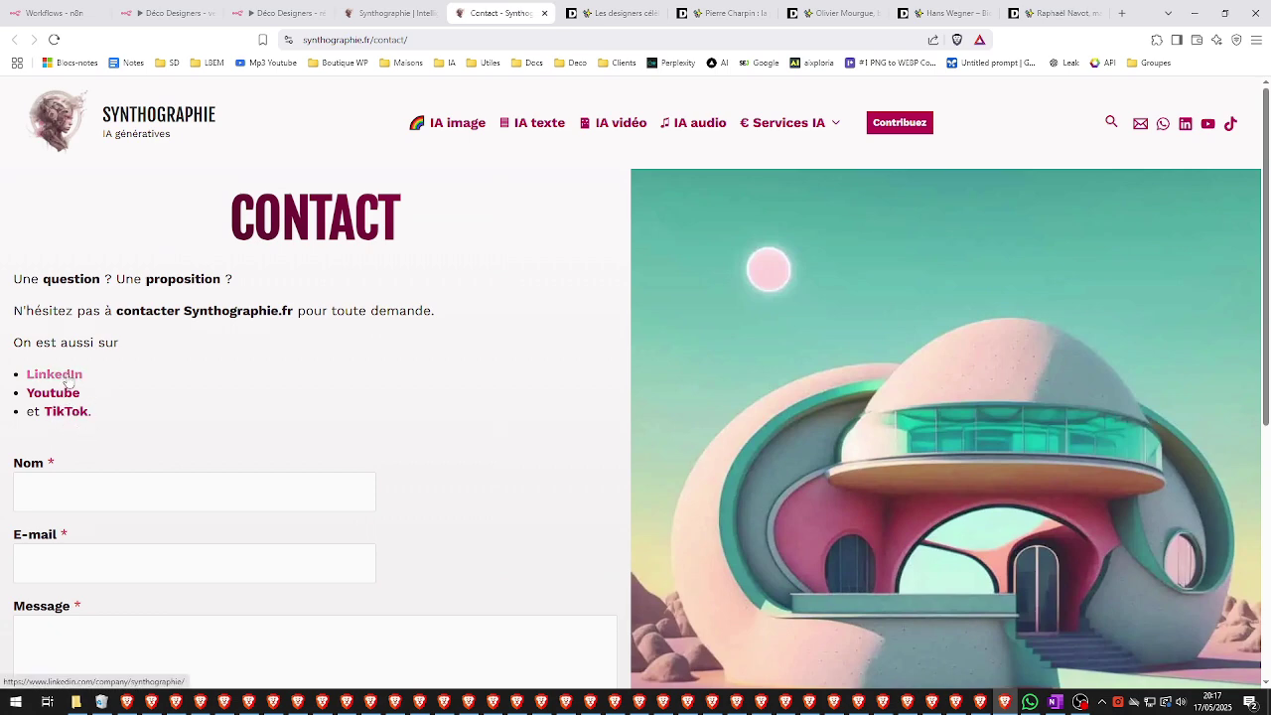
{"action": "scroll", "coordinate": [693, 278], "scroll_direction": "down", "scroll_amount": 1}
{"action": "scroll", "coordinate": [1093, 183], "scroll_direction": "up", "scroll_amount": 1}
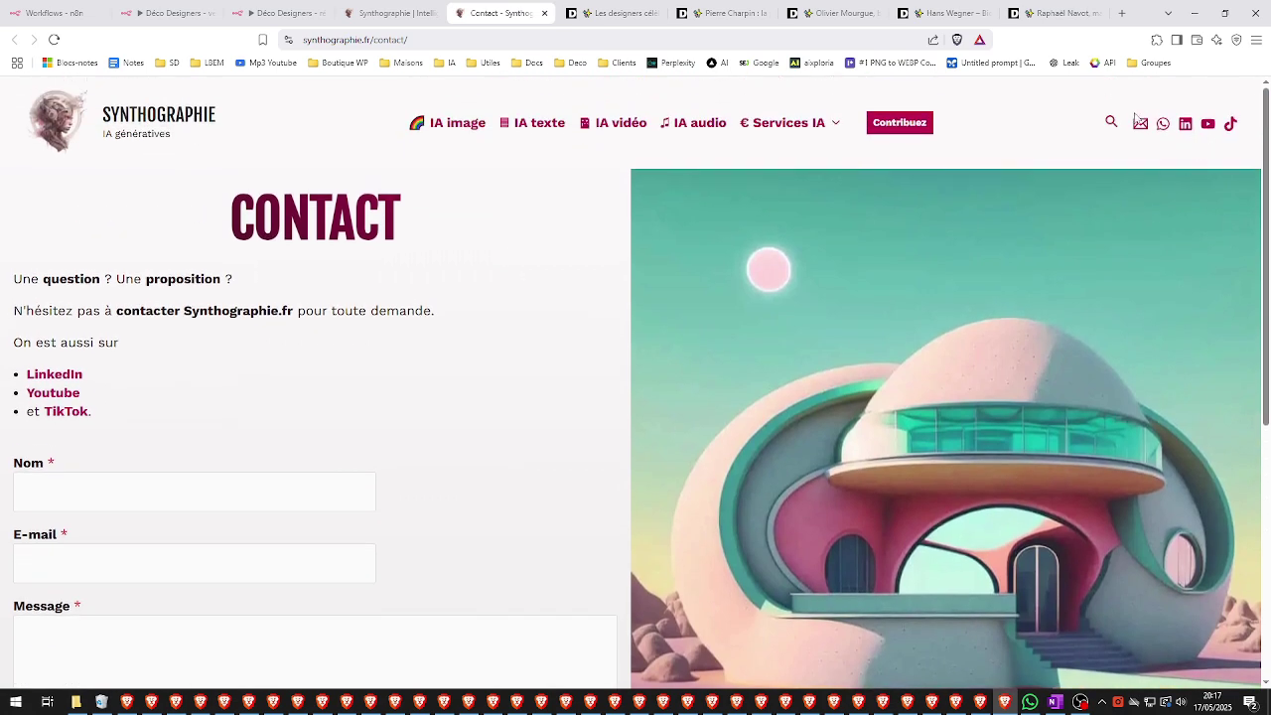
{"action": "scroll", "coordinate": [149, 394], "scroll_direction": "down", "scroll_amount": 4}
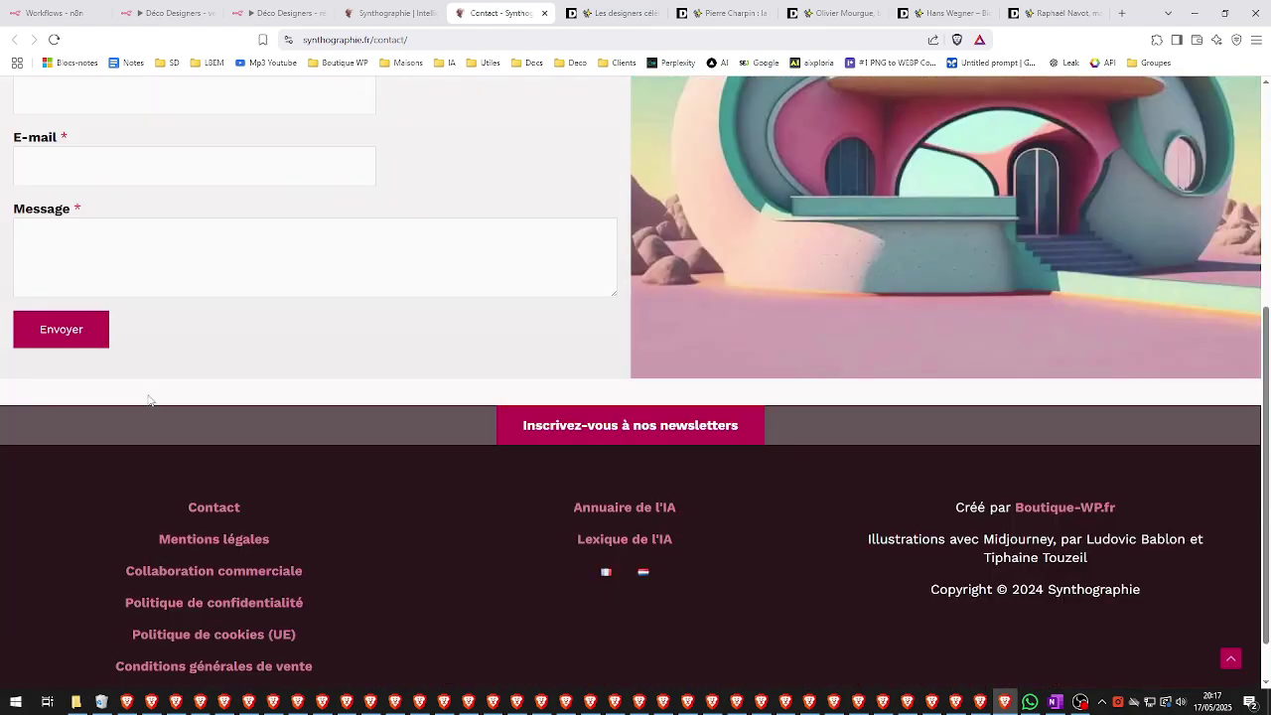
{"action": "scroll", "coordinate": [149, 395], "scroll_direction": "up", "scroll_amount": 4}
{"action": "scroll", "coordinate": [142, 457], "scroll_direction": "down", "scroll_amount": 1}
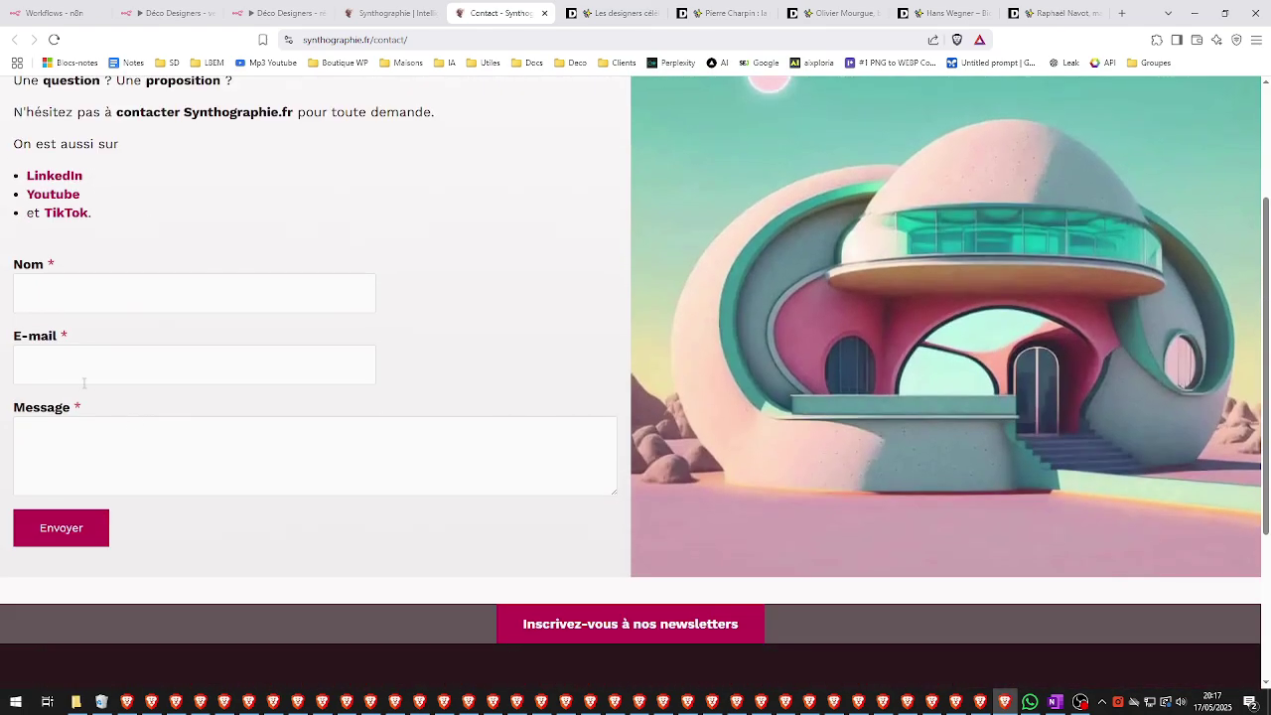
{"action": "left_click", "coordinate": [122, 462]}
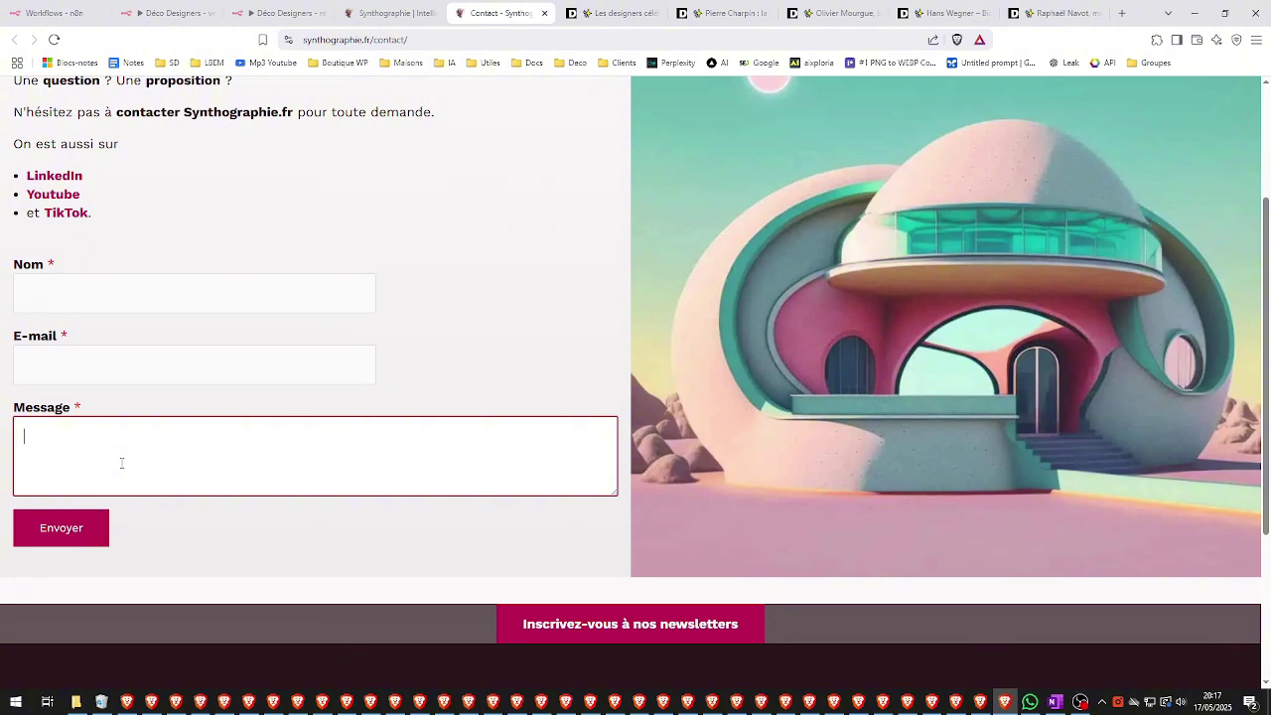
{"action": "left_click", "coordinate": [469, 369]}
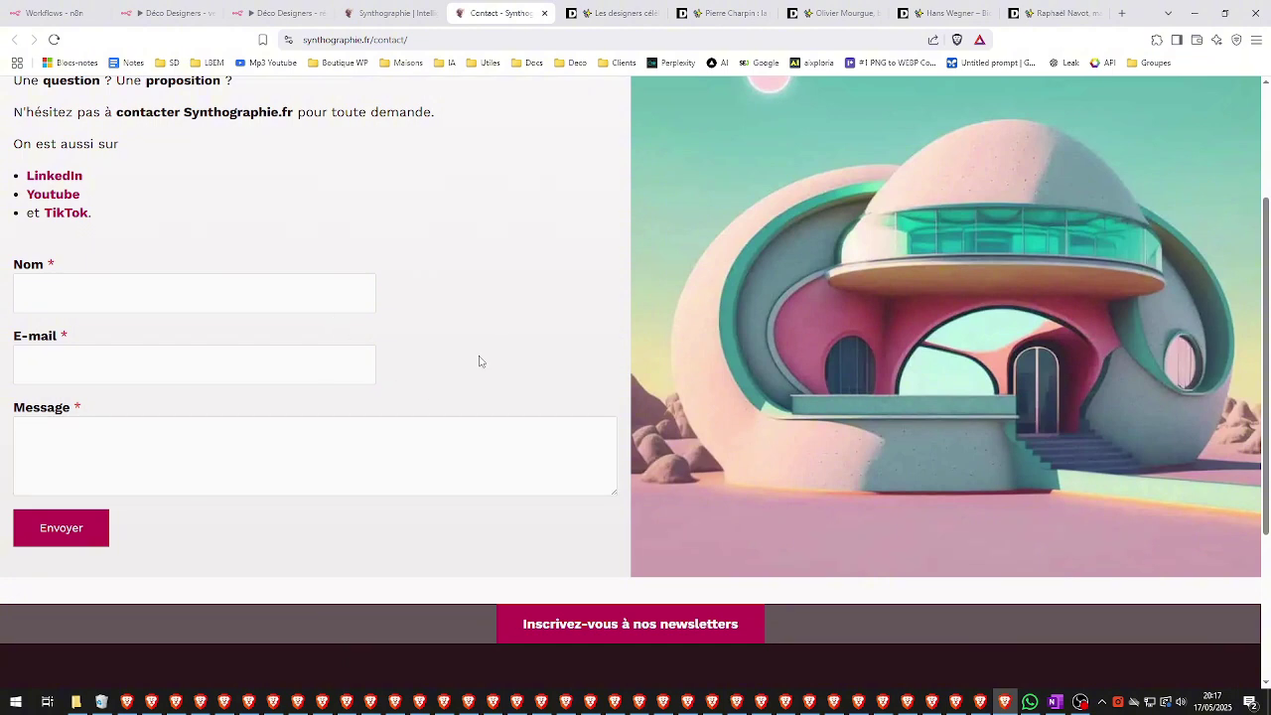
{"action": "scroll", "coordinate": [502, 323], "scroll_direction": "up", "scroll_amount": 2}
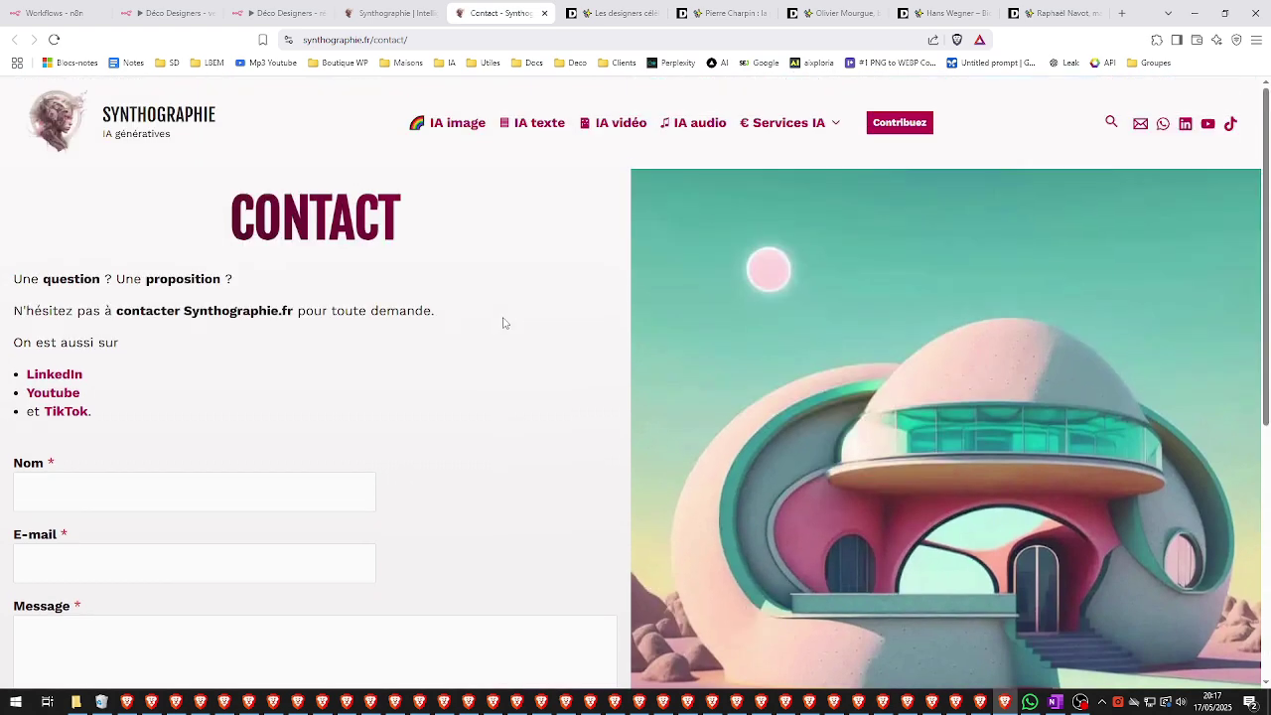